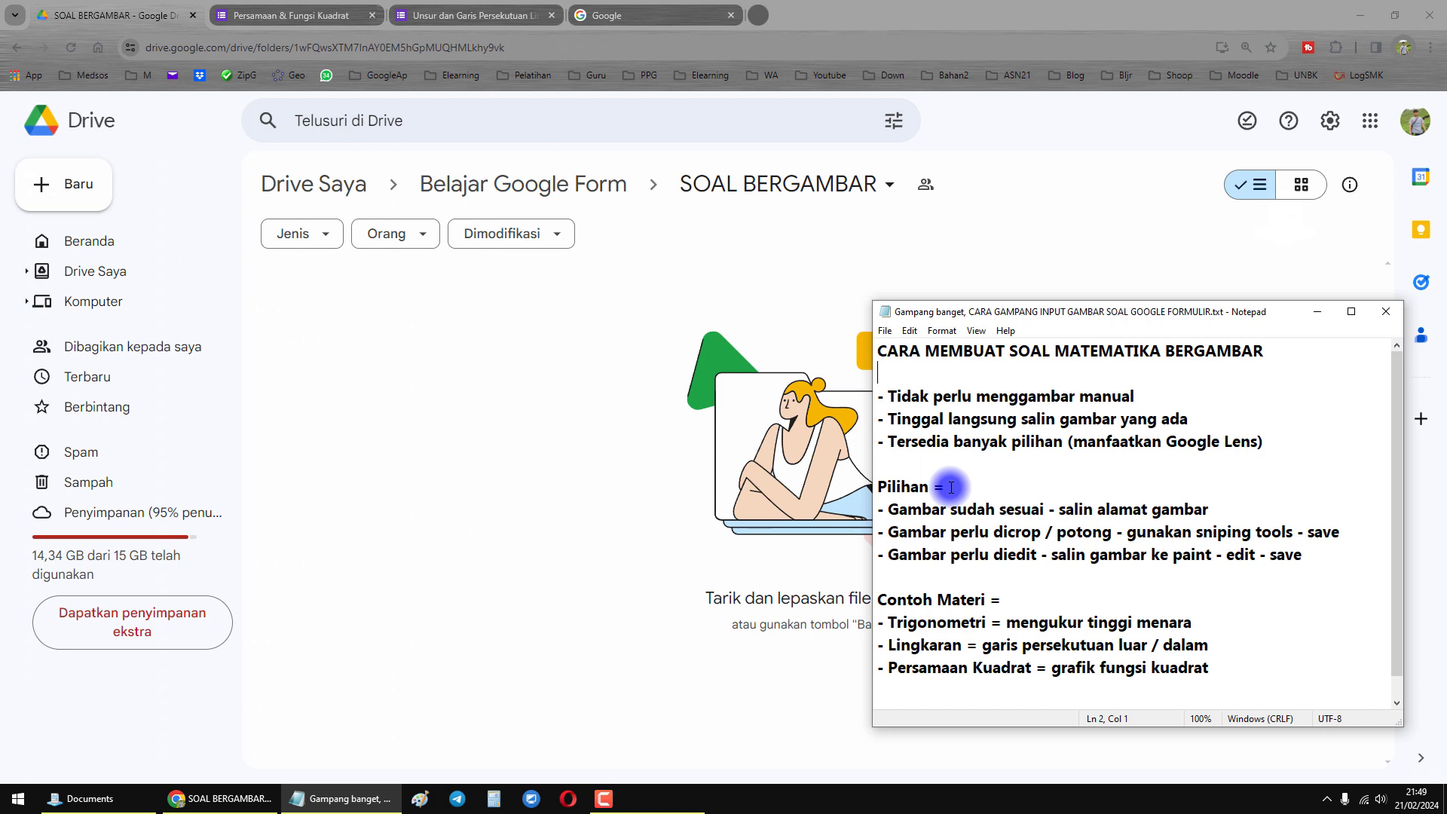
# - Review the notes on the picture options, from copying the image address to editing in Paint, and the Contoh Materi heading
pyautogui.moveTo(887, 509); pyautogui.dragTo(1050, 507)
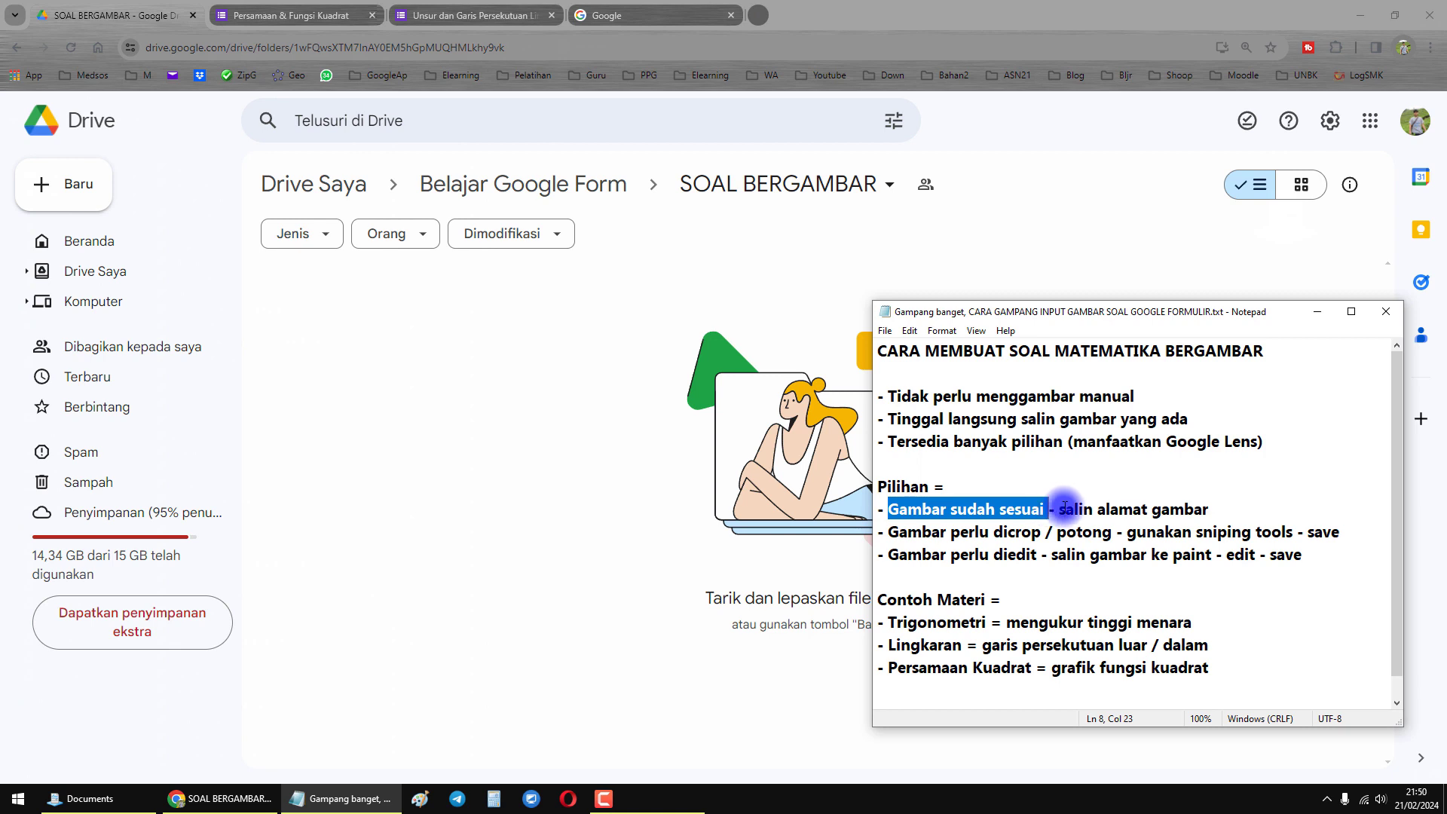
pyautogui.moveTo(1059, 509); pyautogui.dragTo(1223, 509)
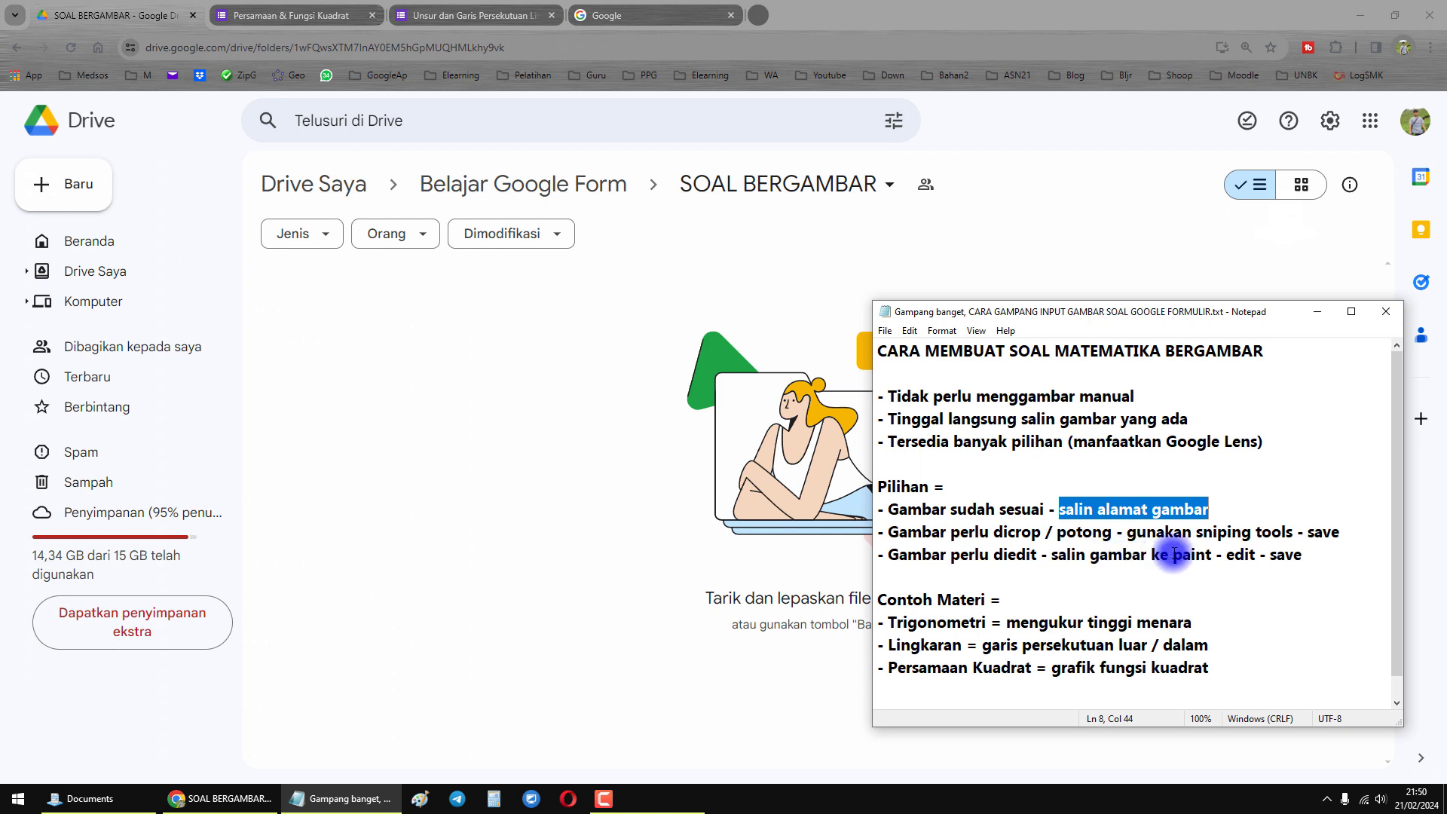
pyautogui.moveTo(1174, 555); pyautogui.dragTo(1255, 555)
pyautogui.click(1309, 557)
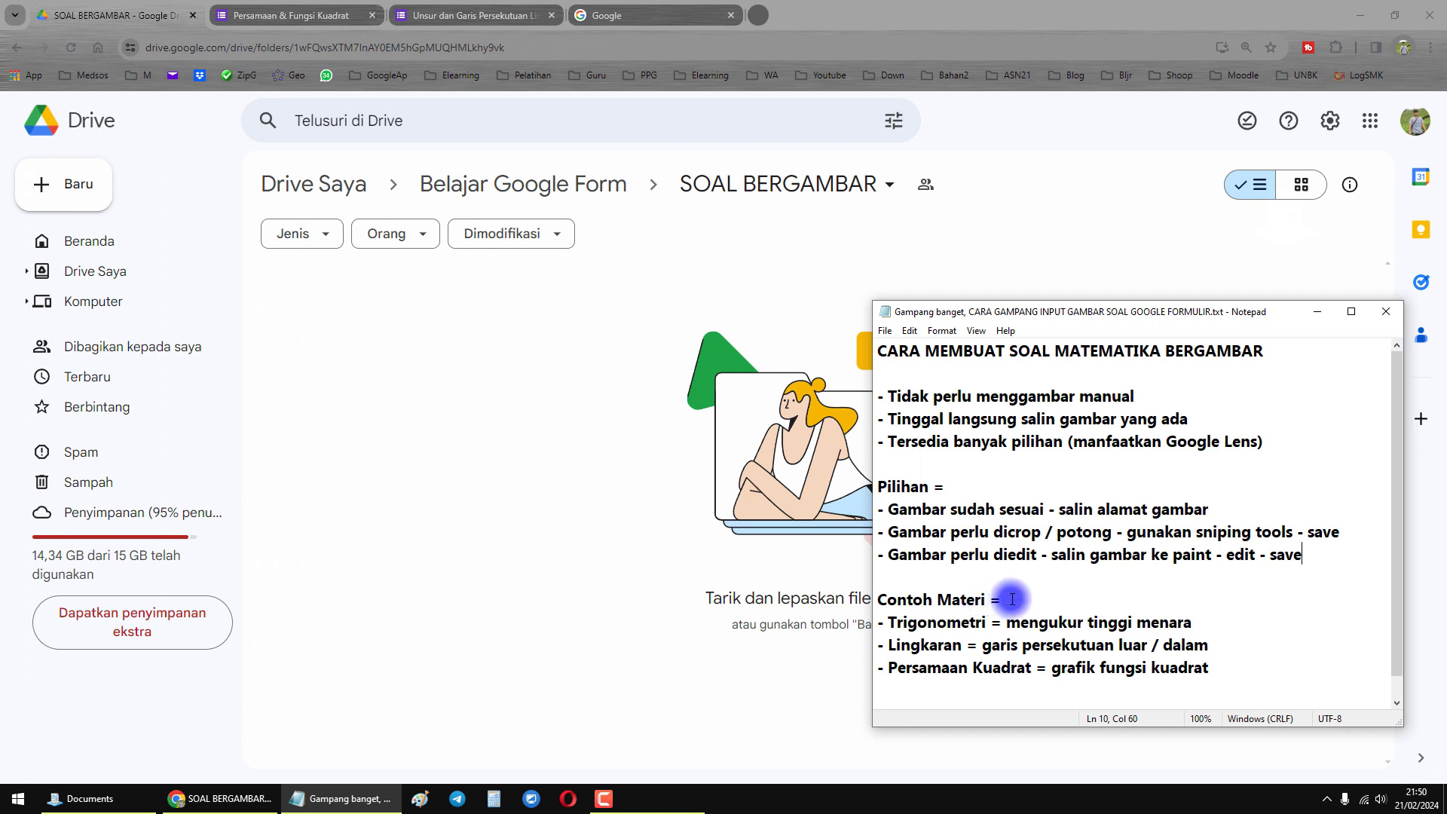
pyautogui.moveTo(1010, 599); pyautogui.dragTo(868, 600)
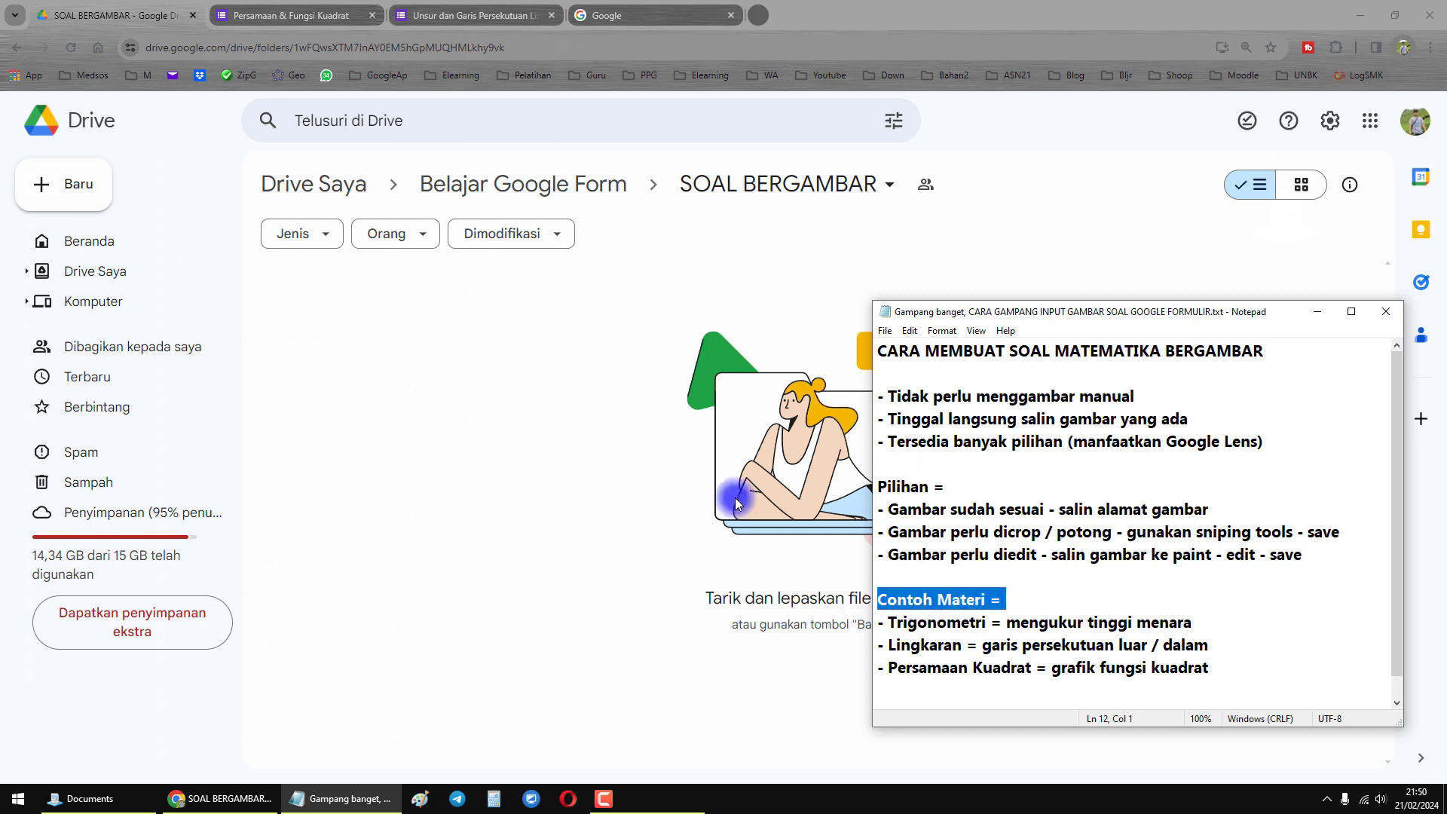
# - Examine the example form Persamaan & Fungsi Kuadrat for questions that use quadratic function graph images
pyautogui.click(284, 17)
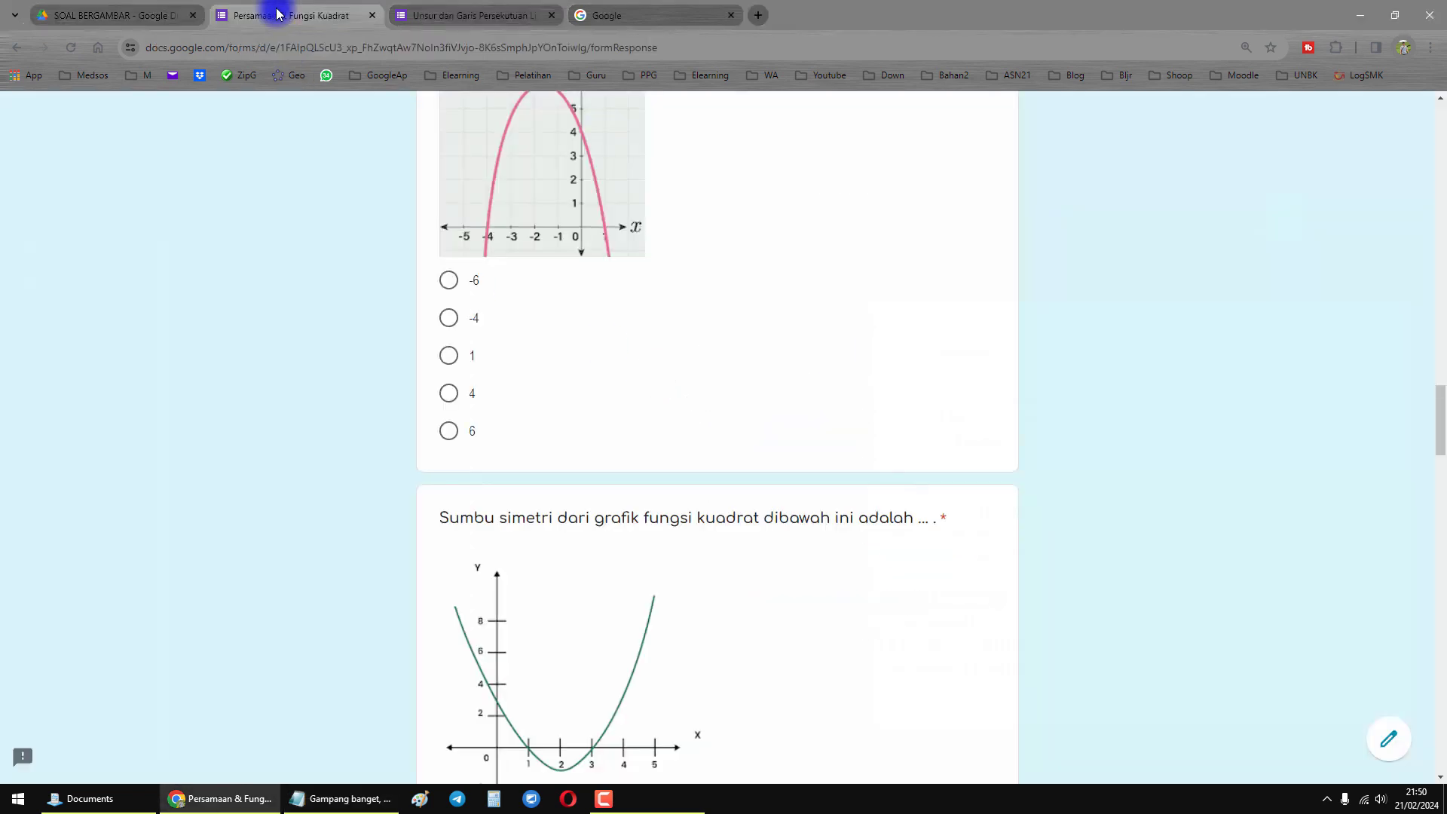
pyautogui.scroll(20, 315, 397)
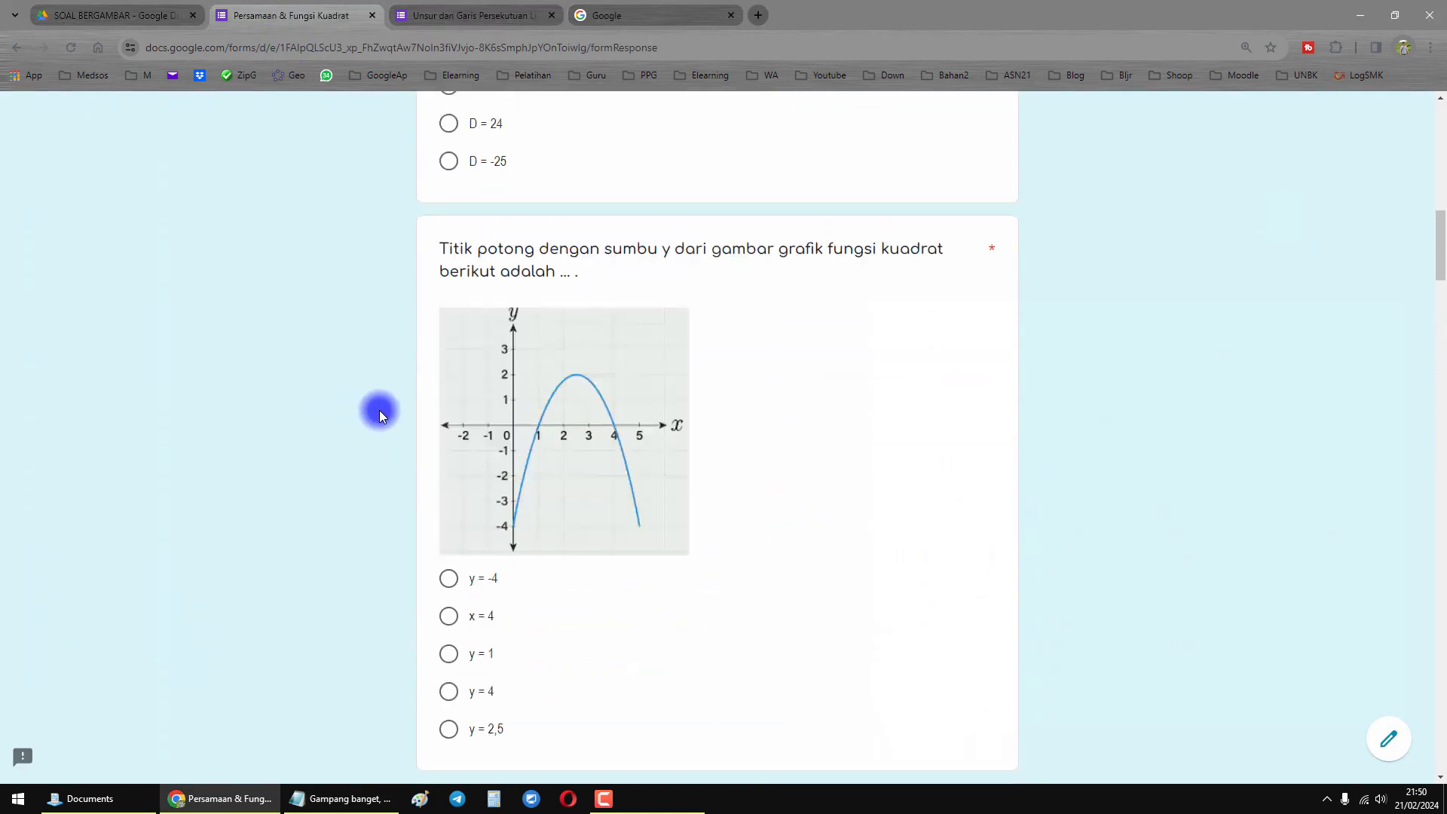
pyautogui.scroll(7, 379, 413)
pyautogui.scroll(-5, 380, 413)
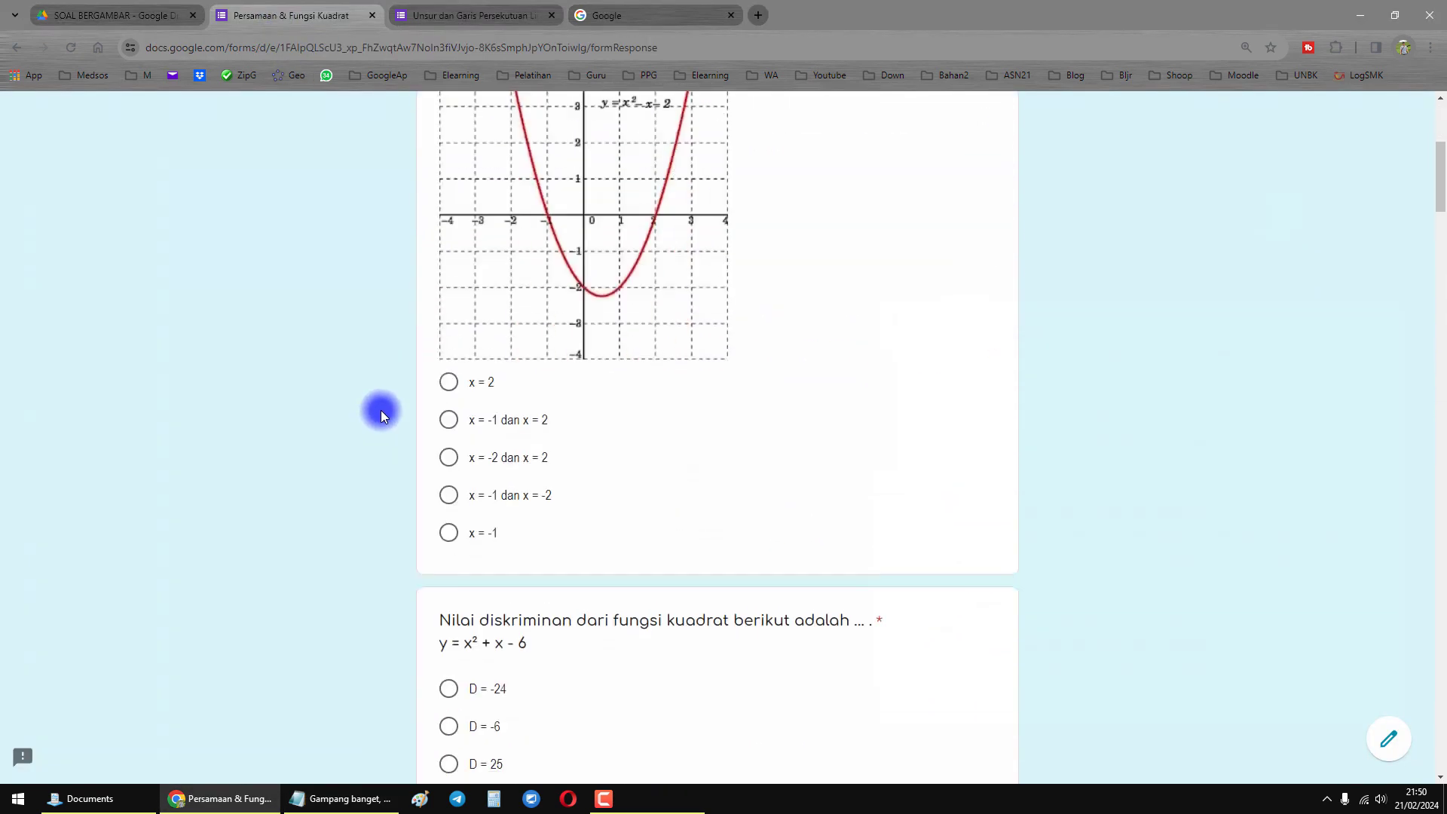
pyautogui.scroll(5, 381, 413)
pyautogui.scroll(-2, 596, 452)
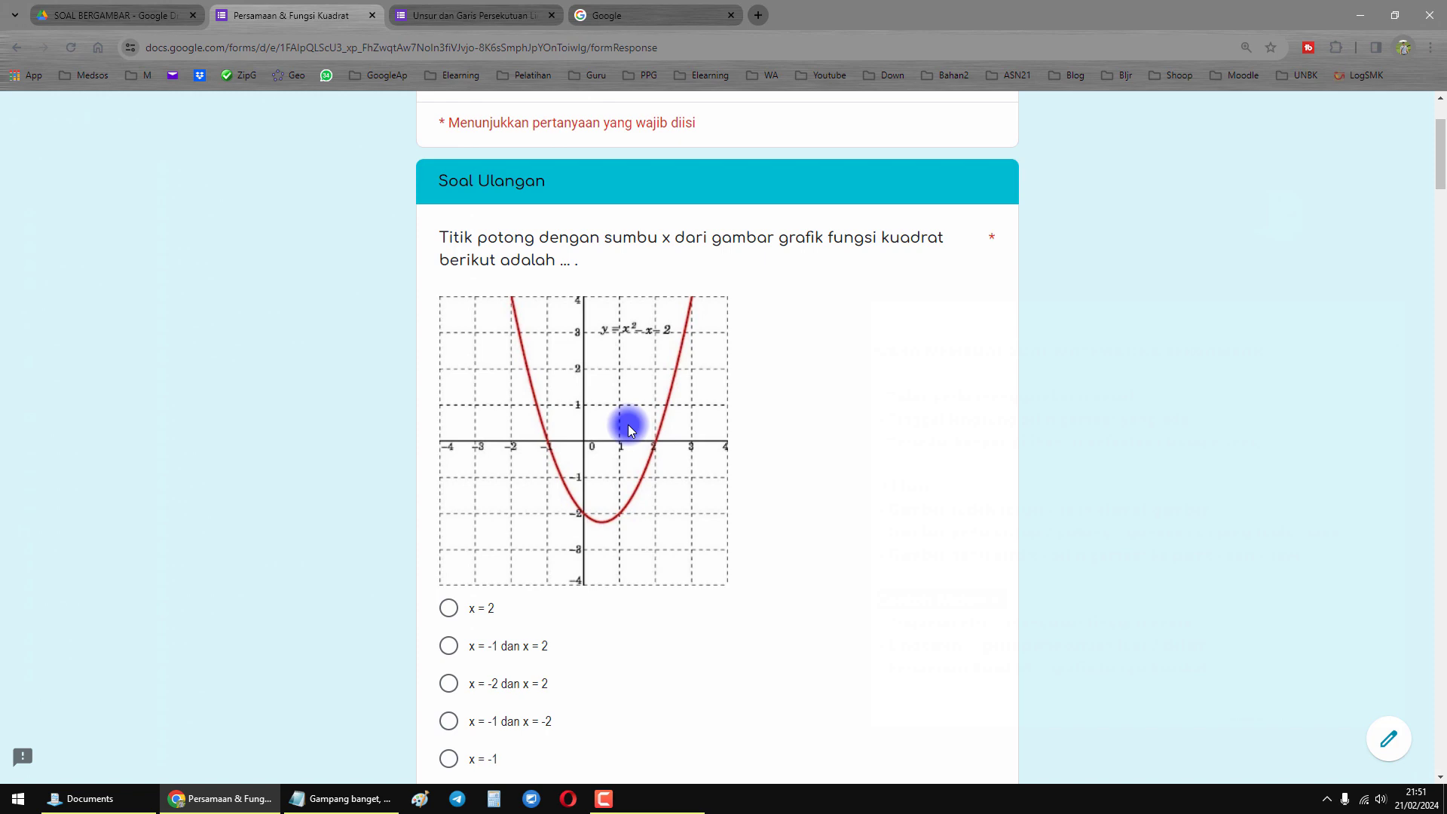
pyautogui.scroll(-15, 629, 430)
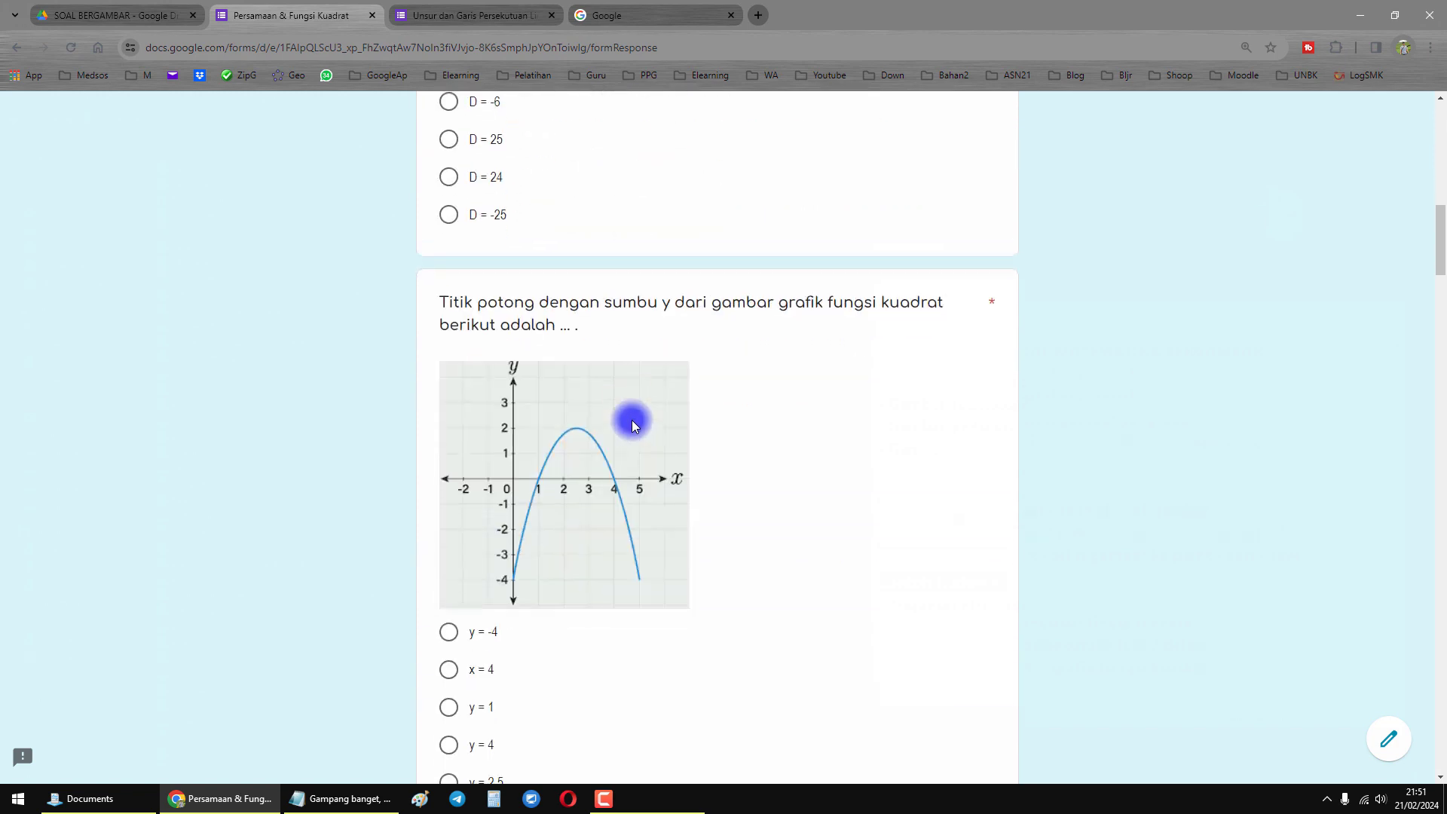
pyautogui.scroll(5, 591, 346)
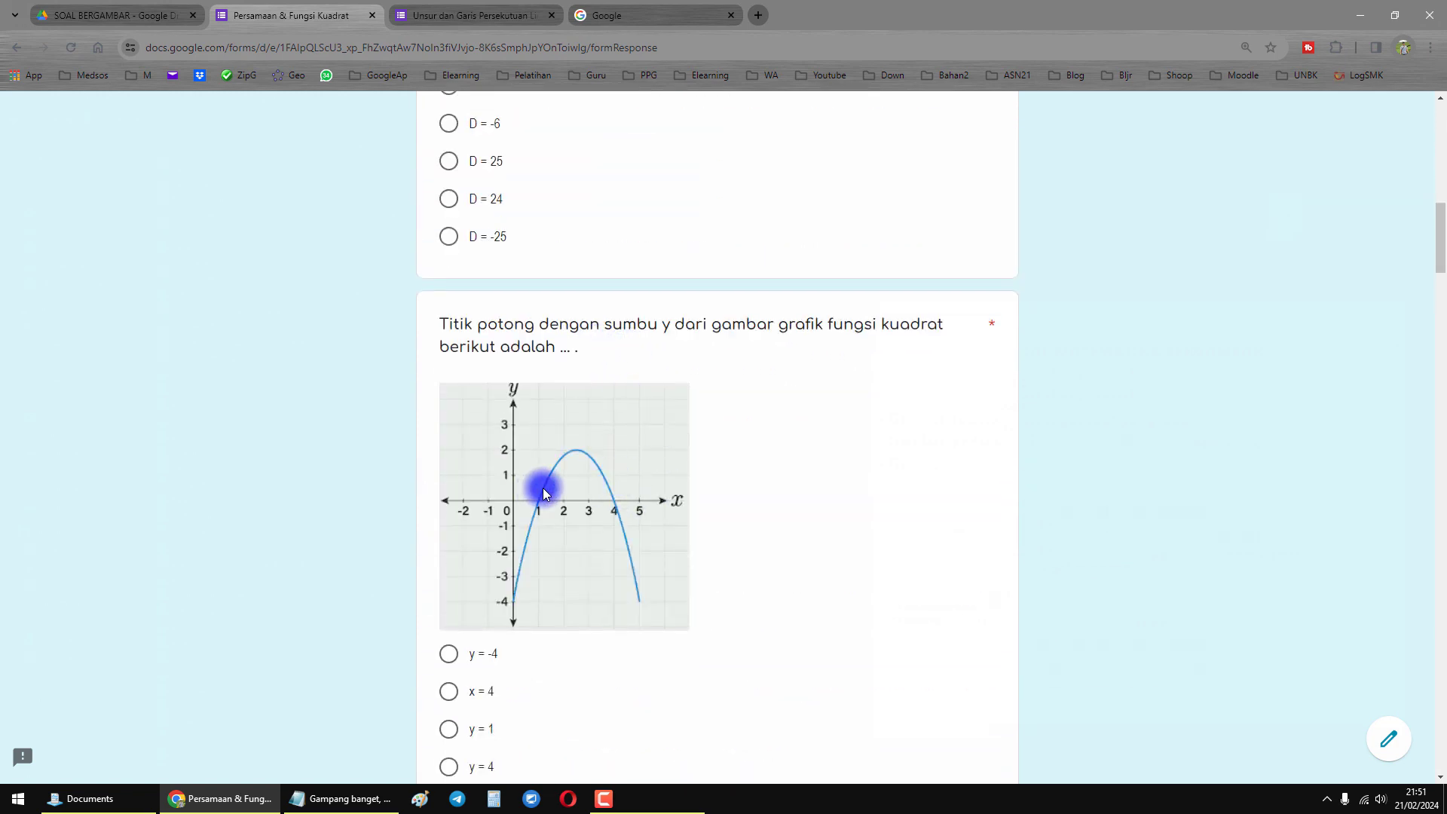
pyautogui.scroll(-20, 602, 504)
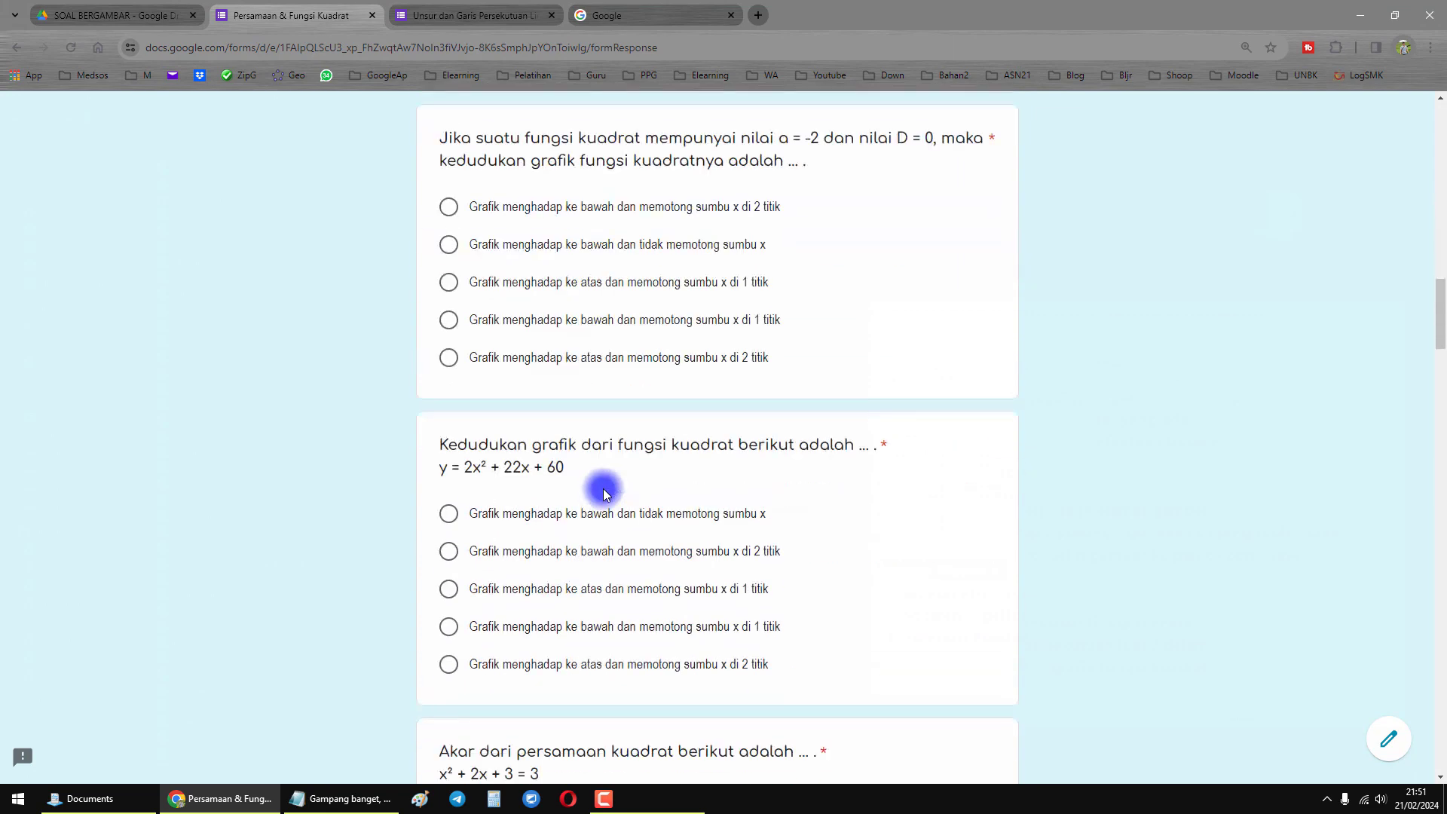
pyautogui.scroll(5, 603, 493)
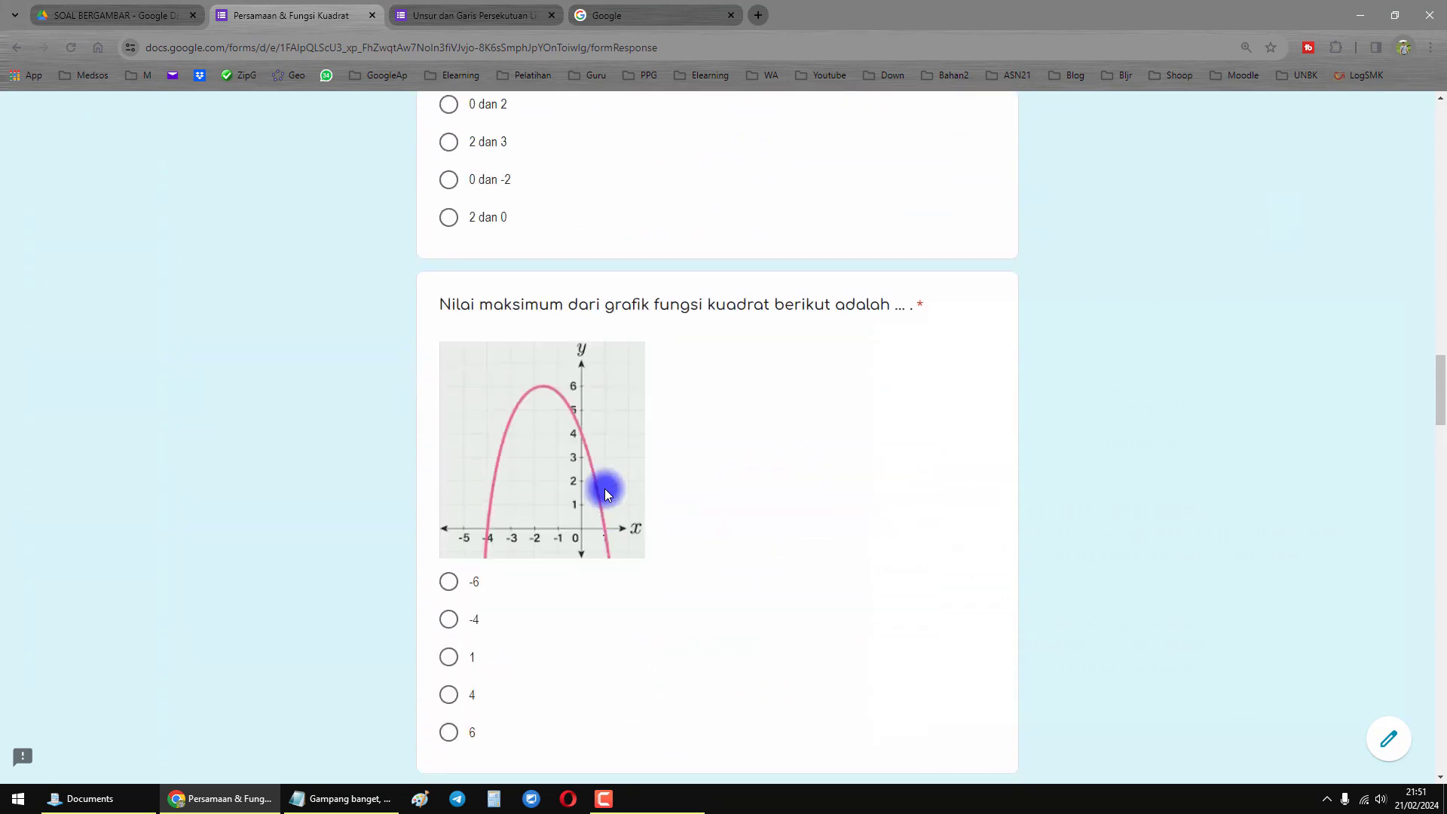
pyautogui.scroll(-13, 603, 490)
pyautogui.scroll(-20, 603, 486)
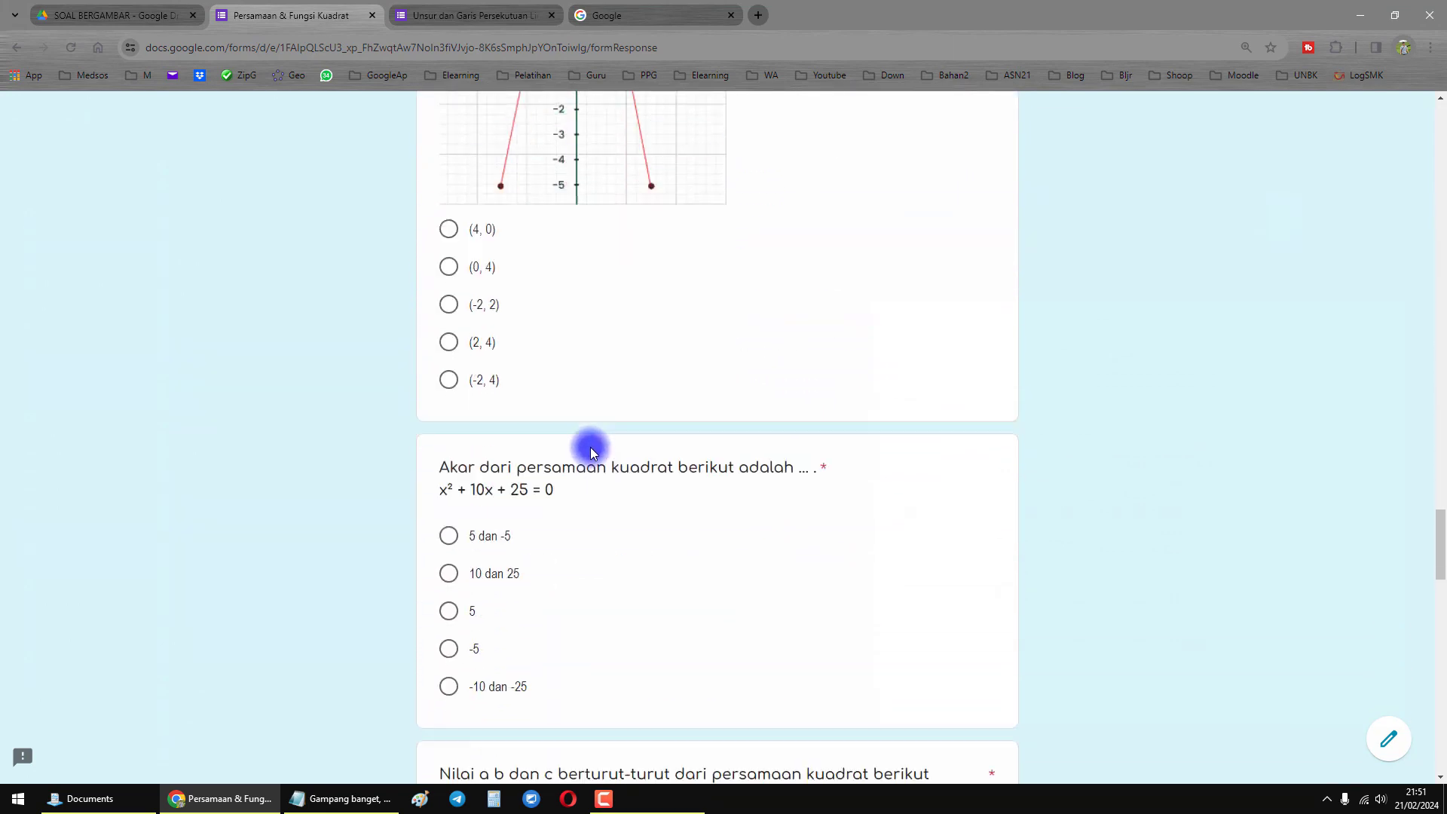
pyautogui.scroll(-10, 591, 445)
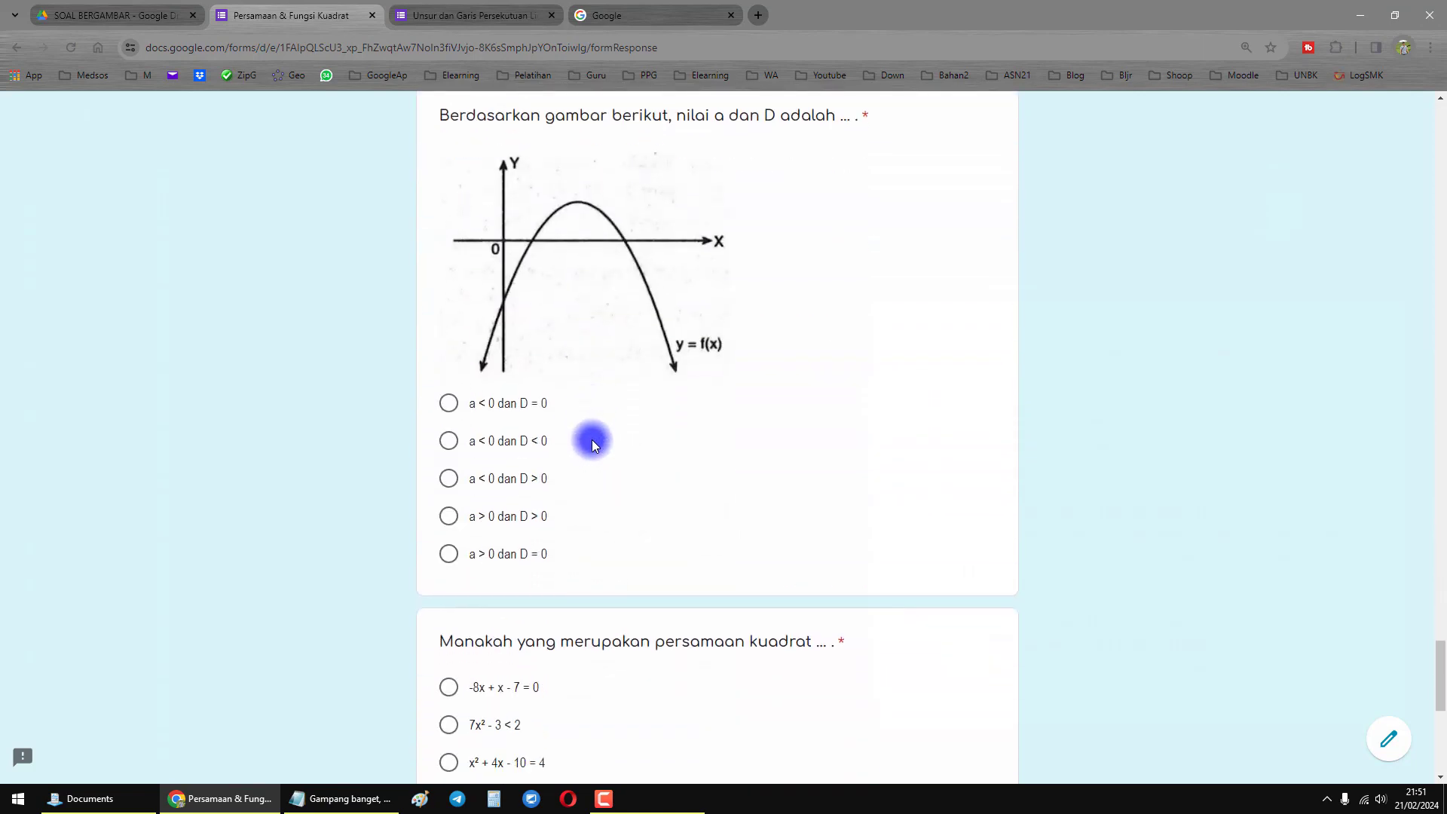
pyautogui.scroll(-2, 594, 437)
pyautogui.scroll(10, 594, 437)
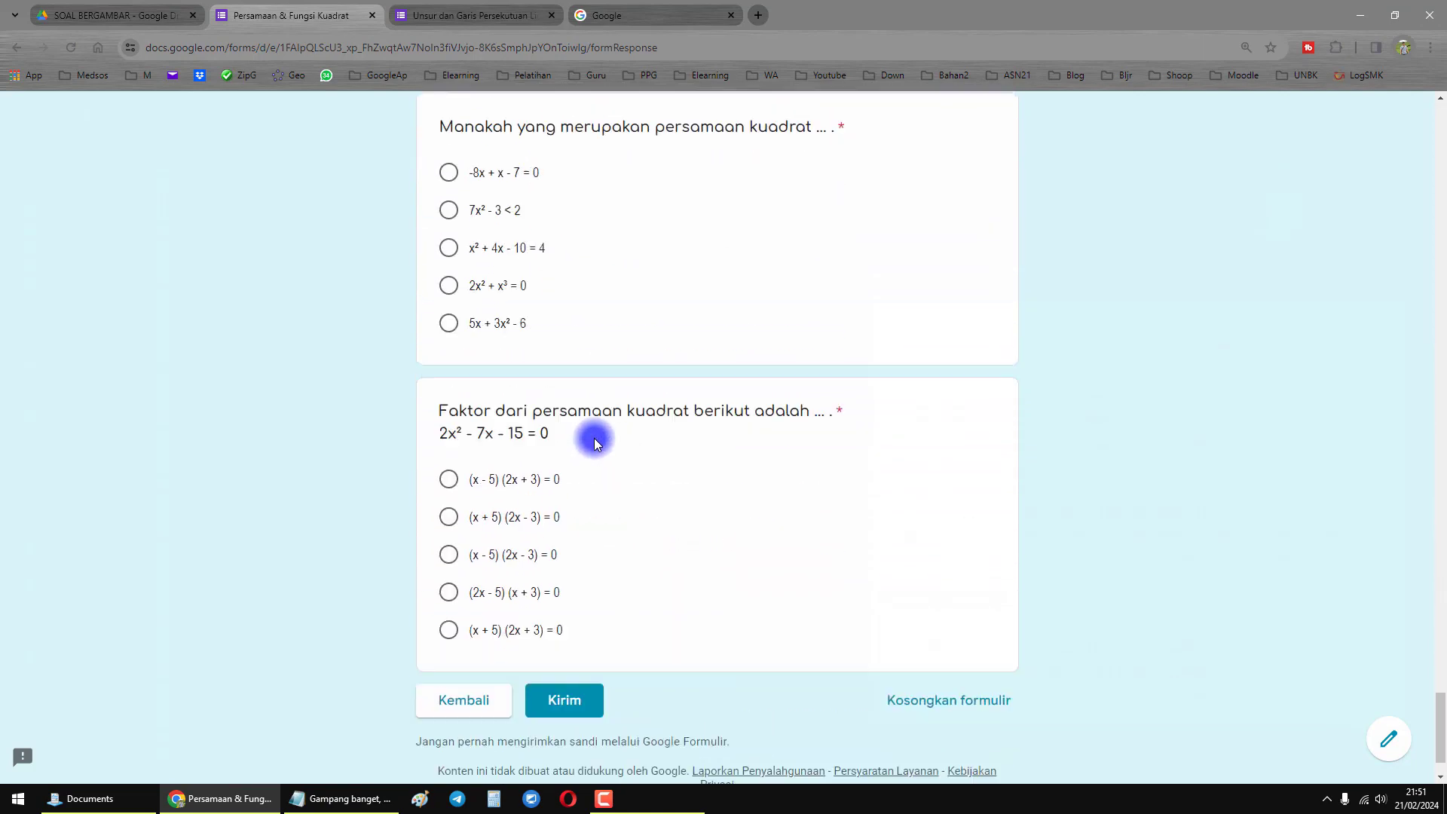
pyautogui.scroll(15, 595, 441)
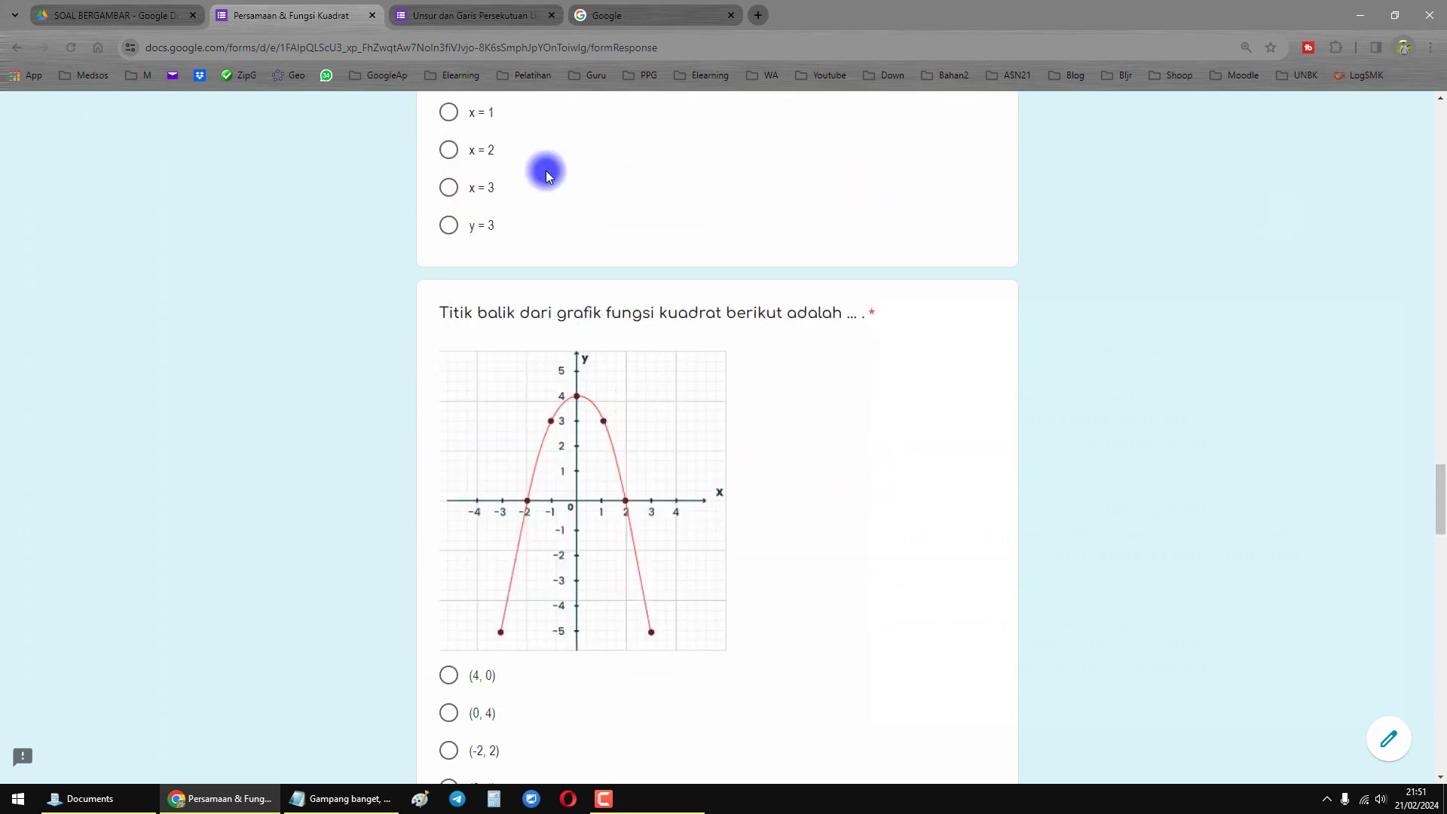
# - Examine the example form Unsur dan Garis Persekutuan Lingkaran for questions illustrated with circle and tangent-line images
pyautogui.click(468, 15)
pyautogui.scroll(4, 701, 452)
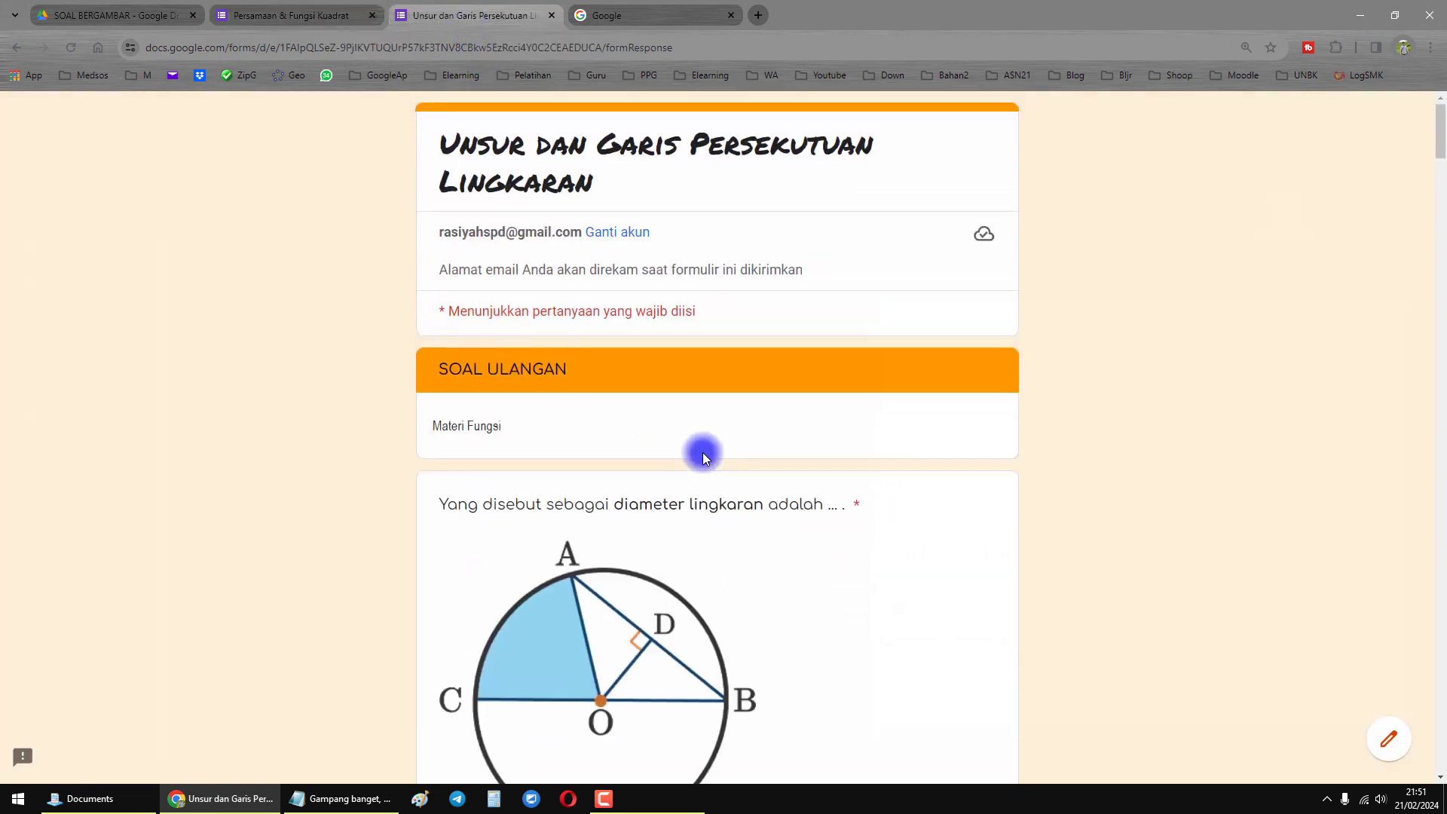
pyautogui.scroll(-4, 702, 452)
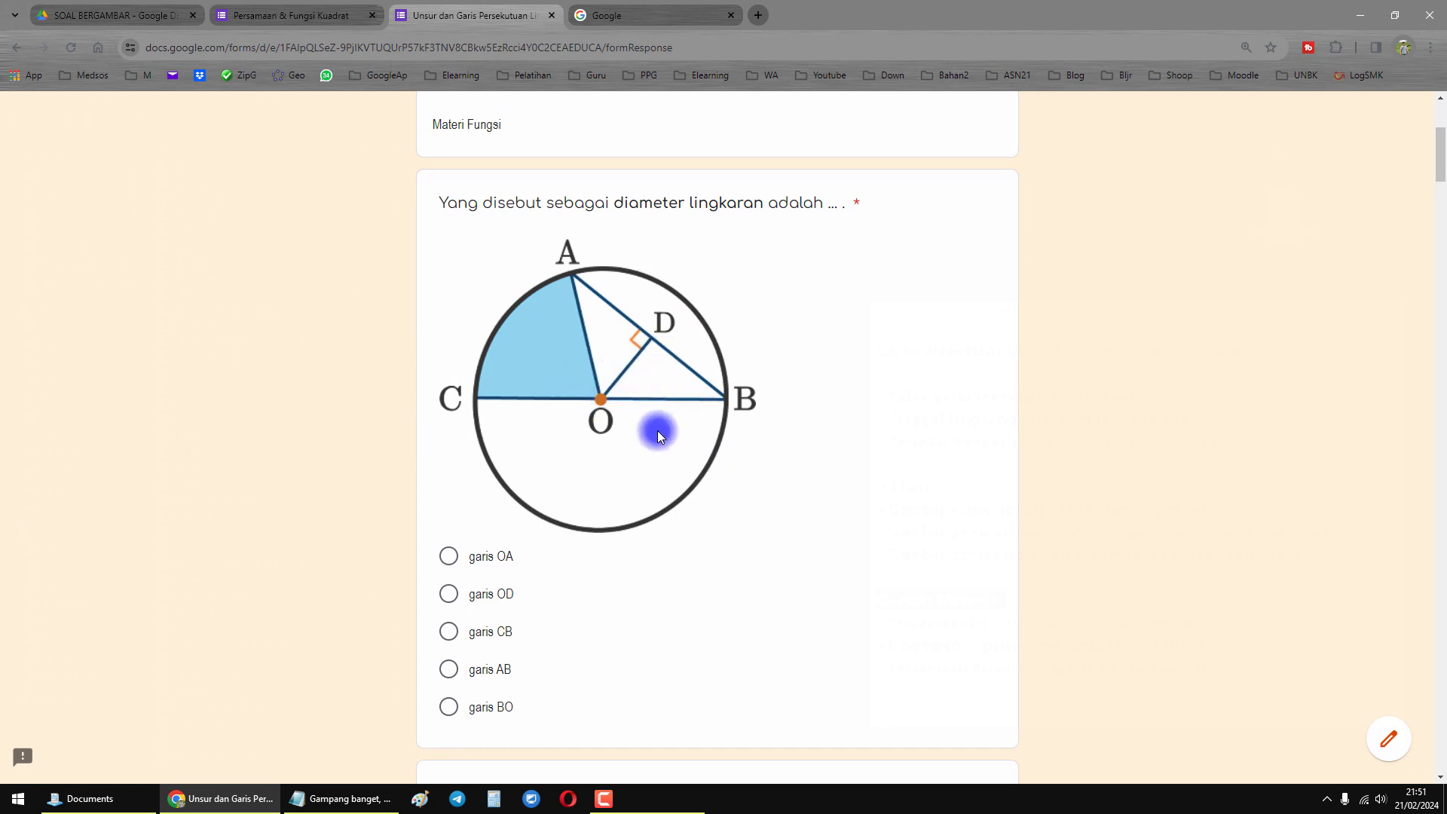
pyautogui.scroll(-8, 657, 431)
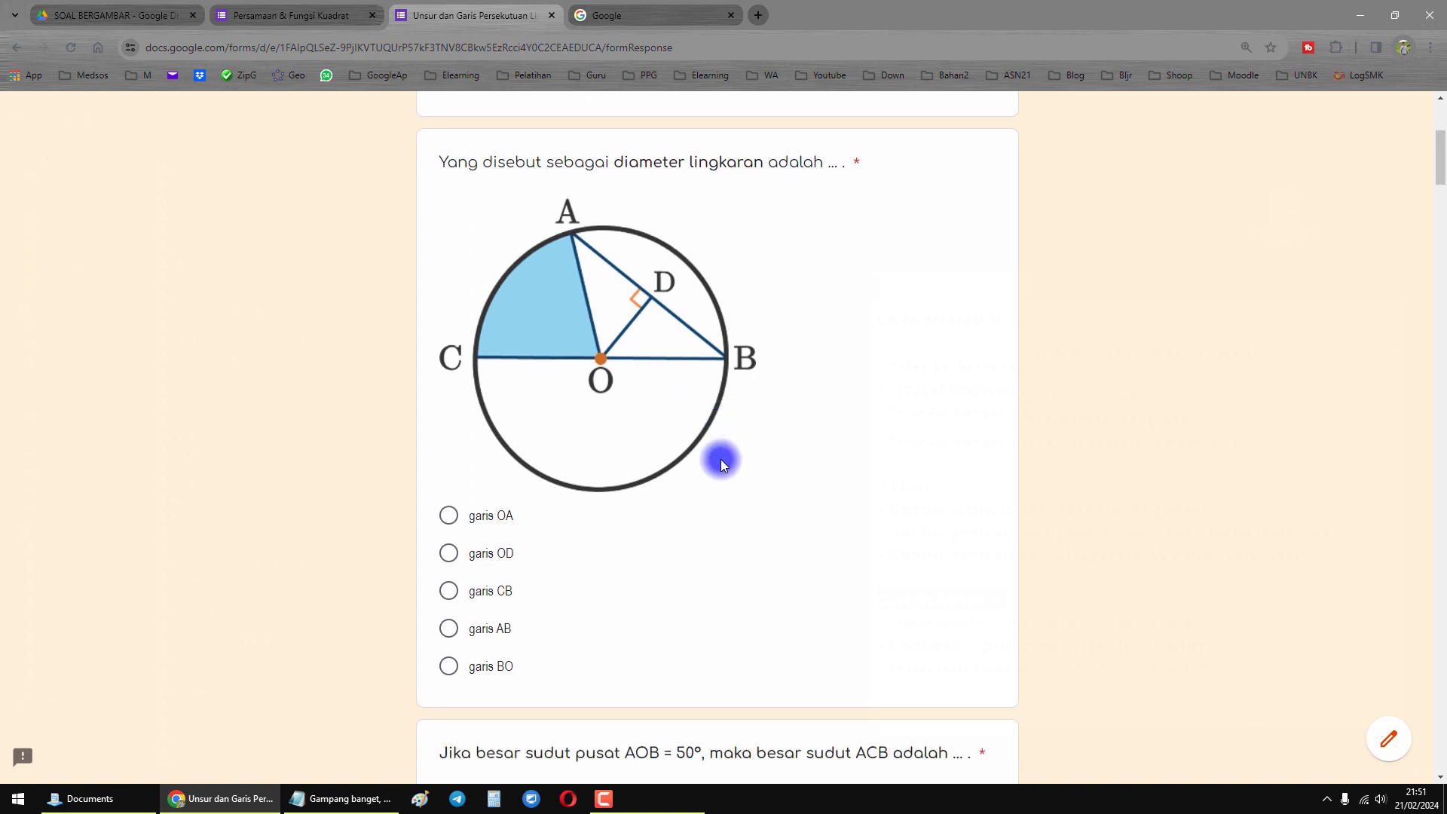
pyautogui.scroll(-20, 663, 414)
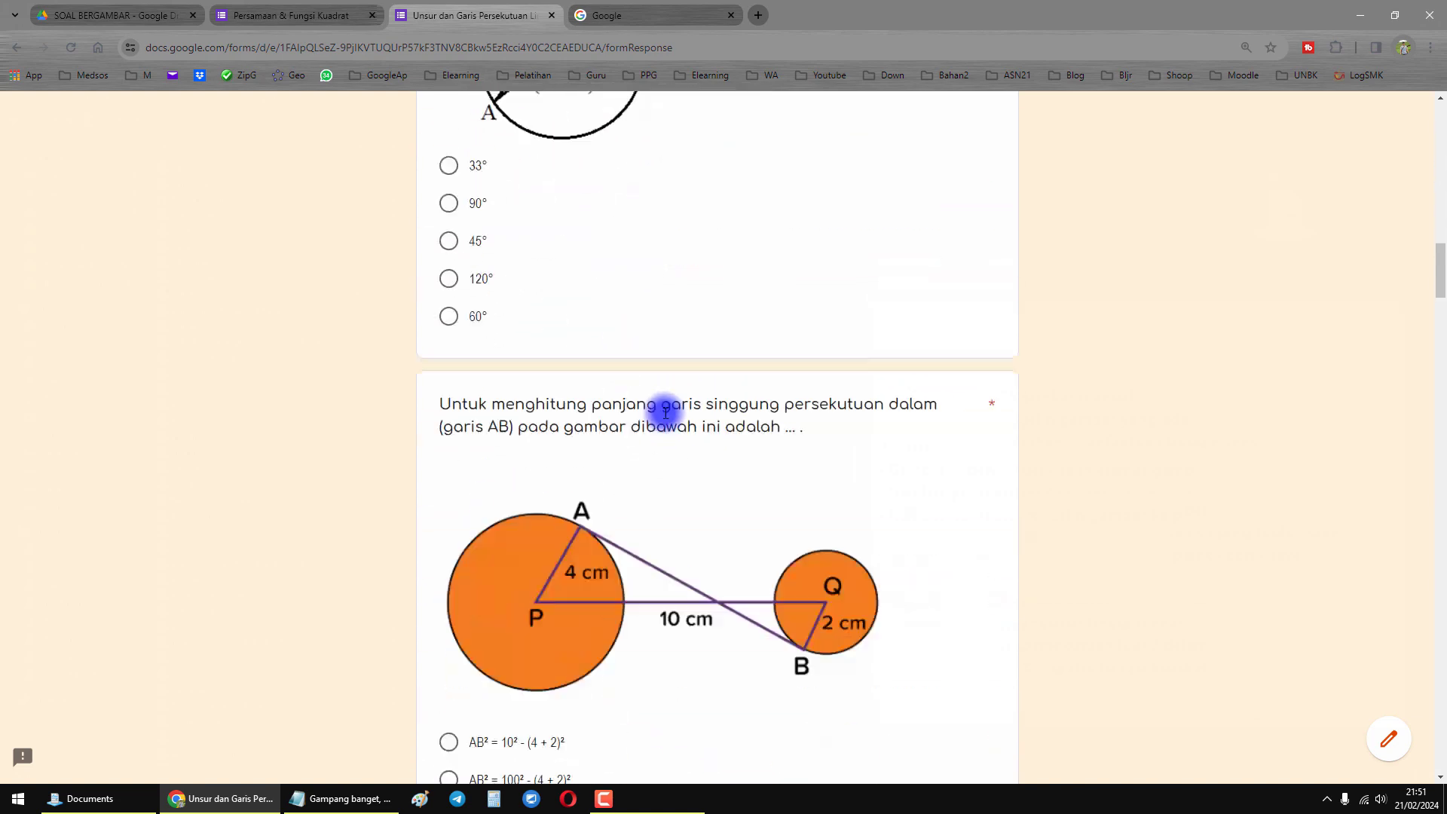
pyautogui.scroll(-20, 653, 390)
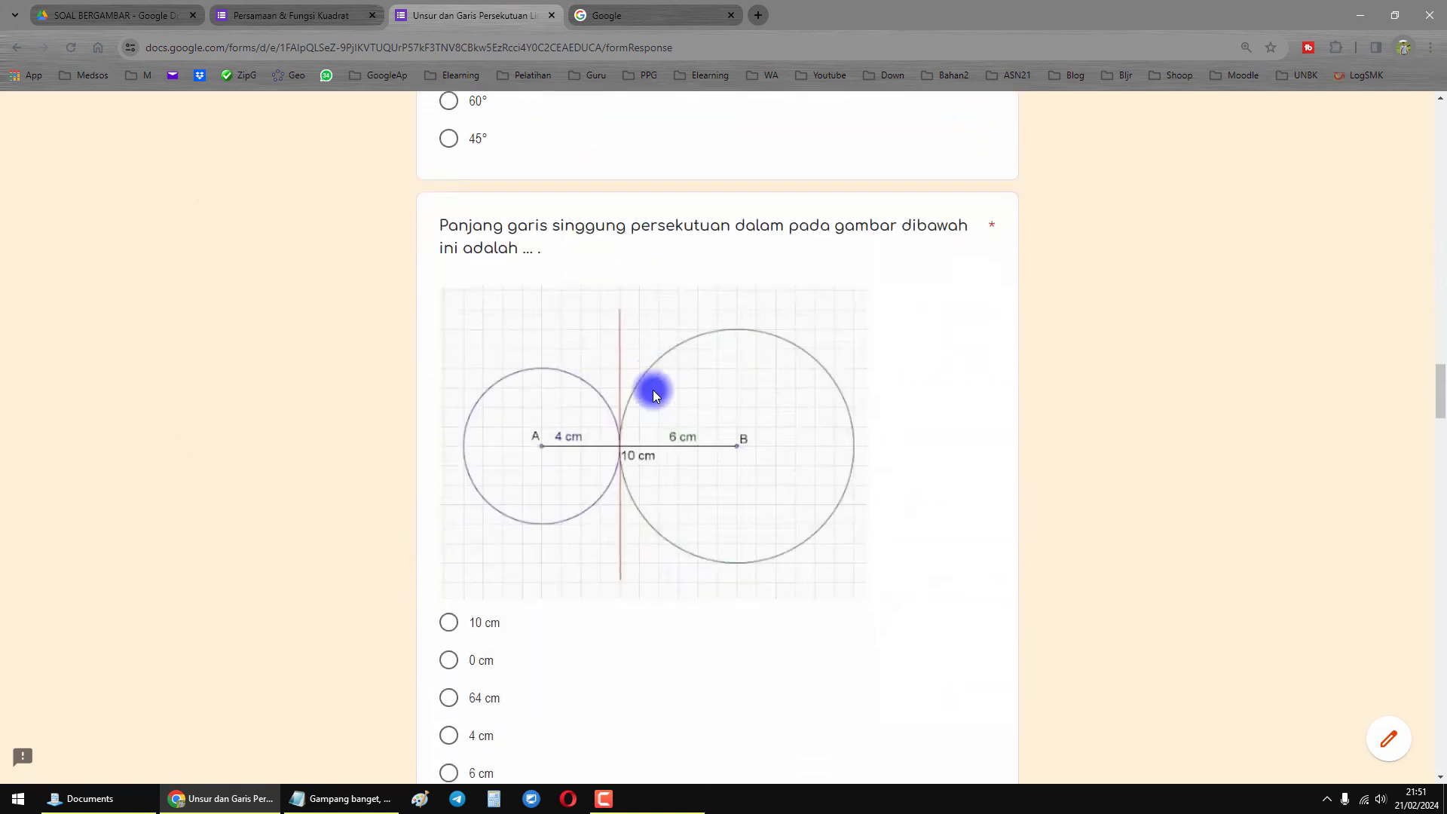
pyautogui.scroll(-20, 653, 391)
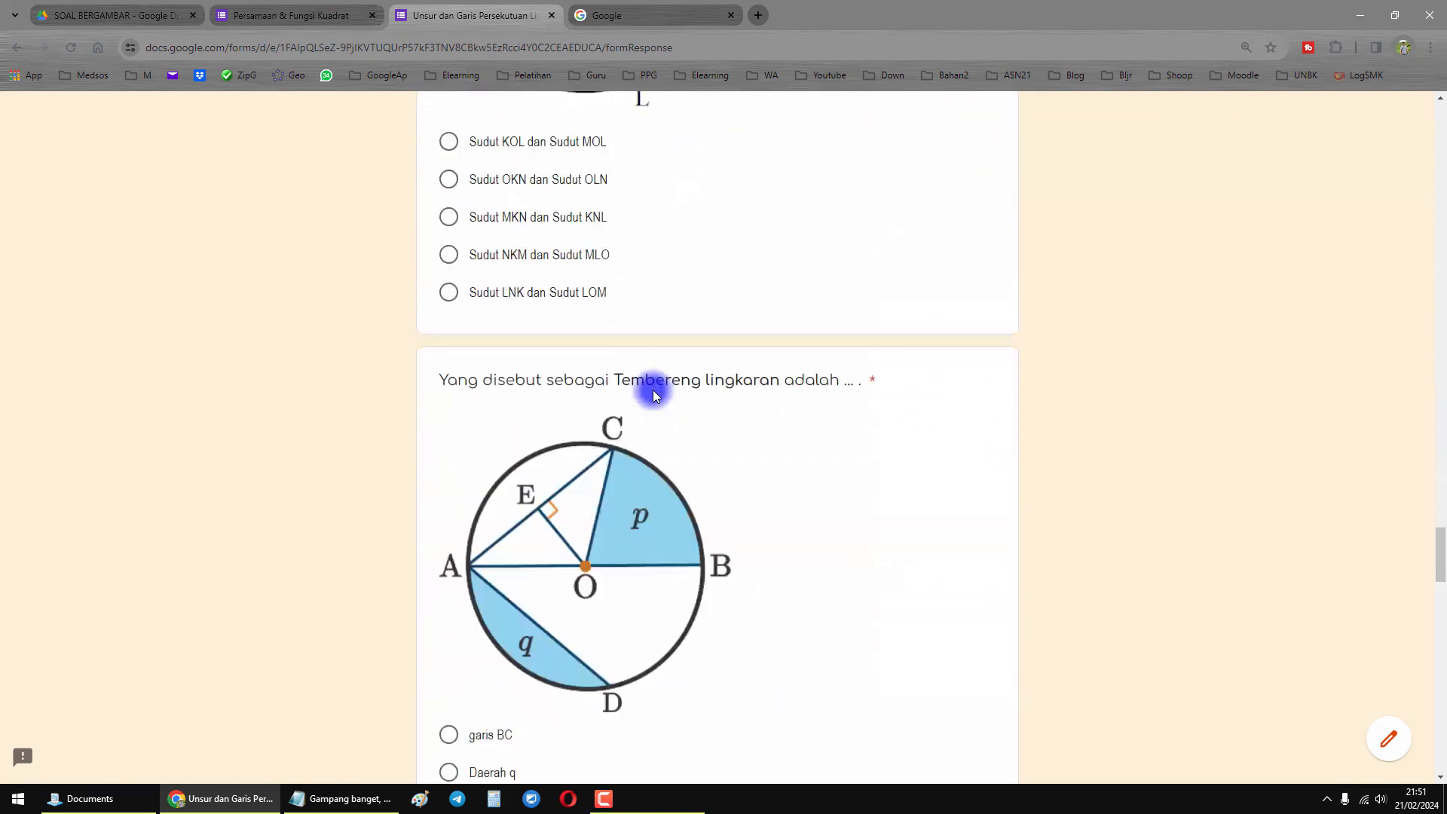
pyautogui.scroll(-16, 653, 390)
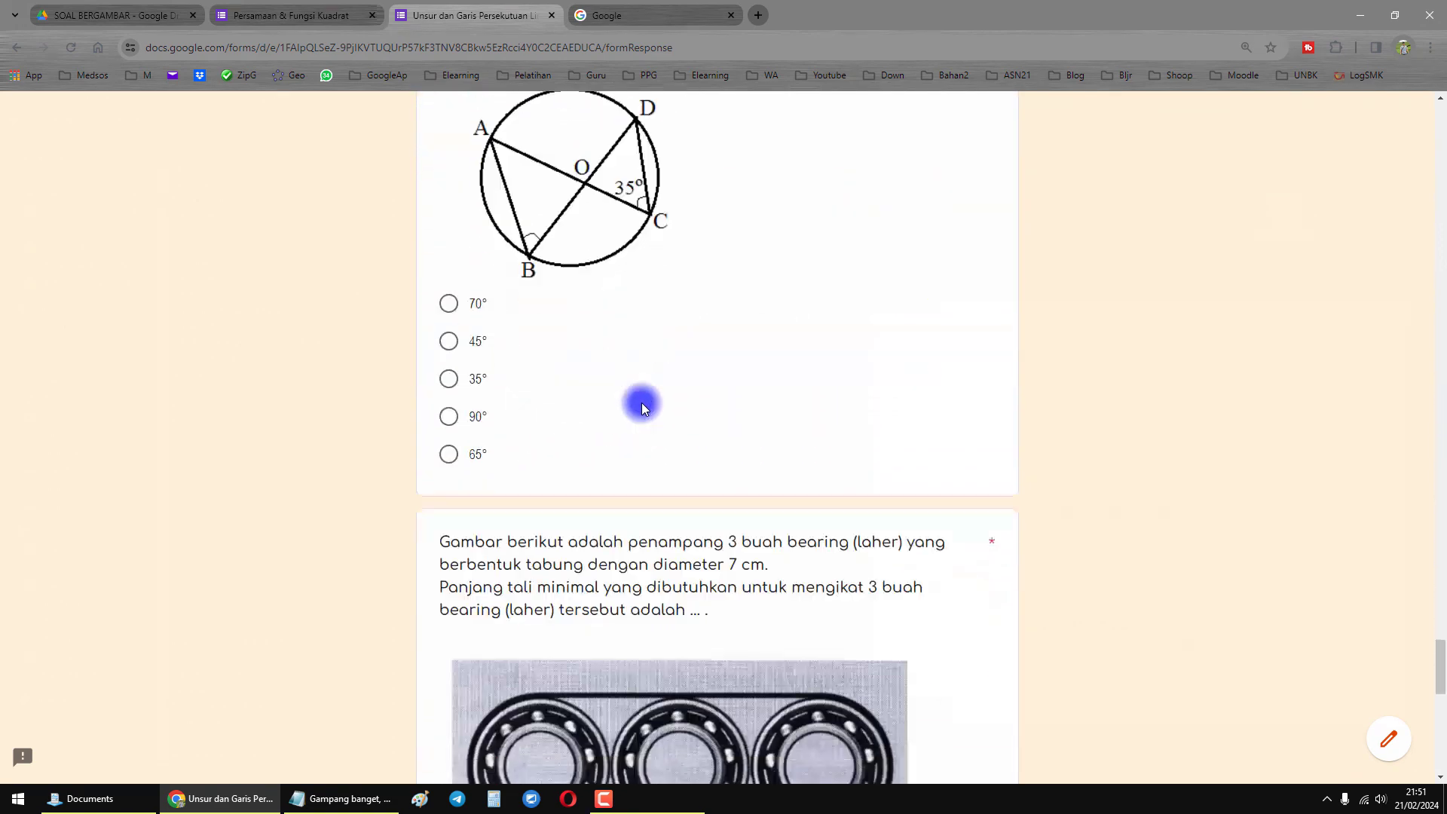
pyautogui.scroll(-5, 642, 407)
pyautogui.scroll(15, 644, 401)
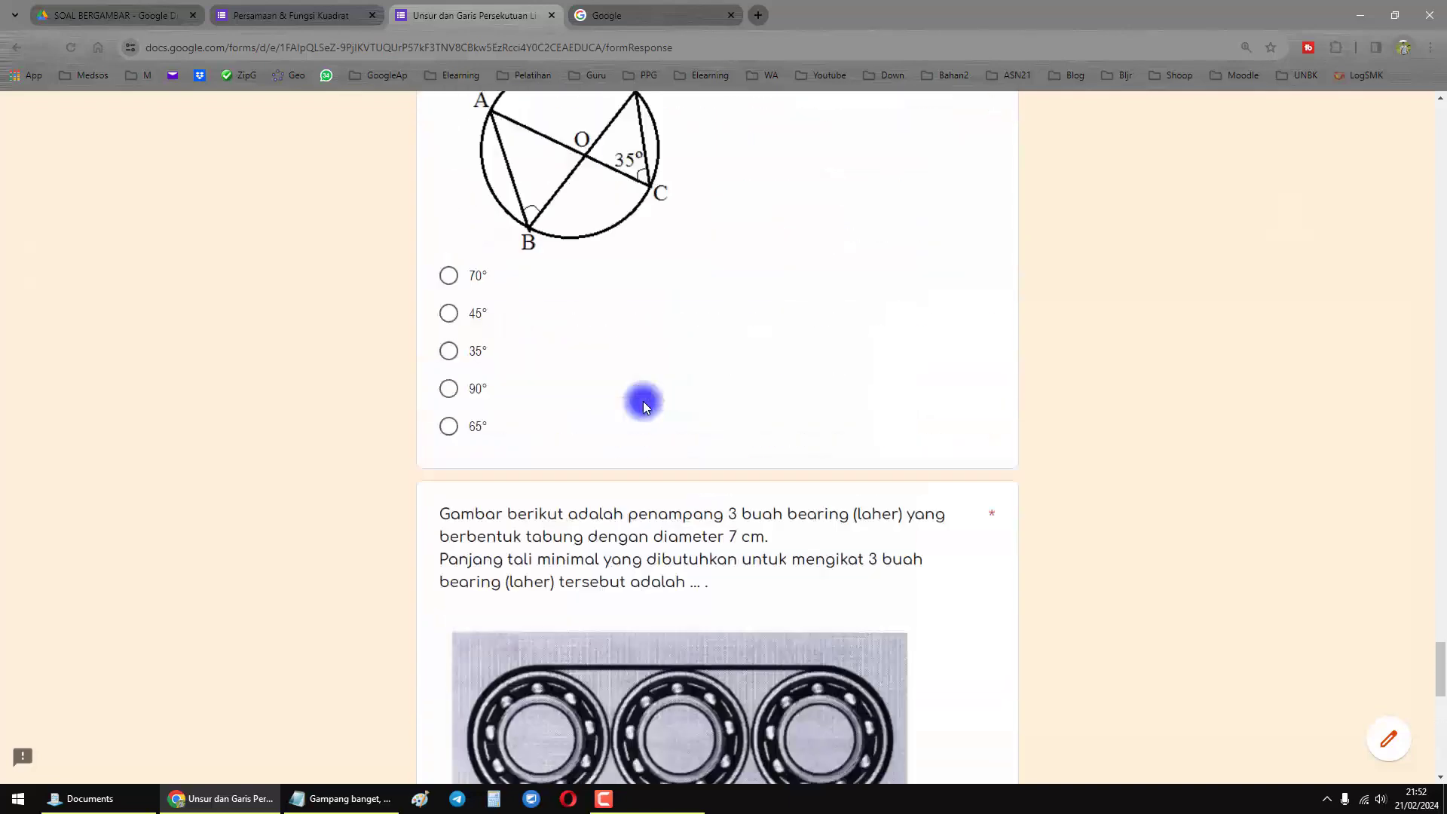
pyautogui.scroll(20, 645, 404)
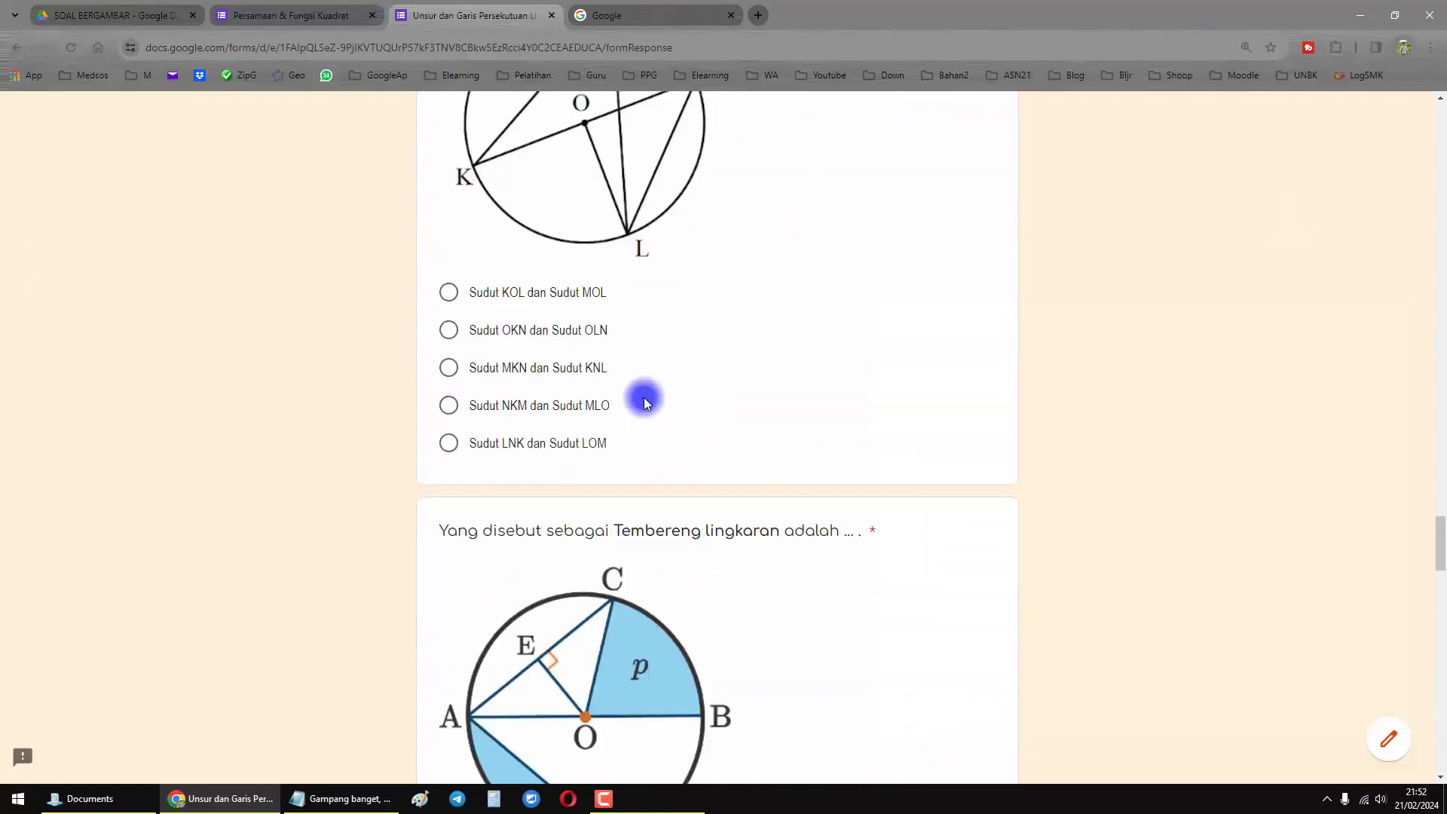
pyautogui.scroll(20, 650, 396)
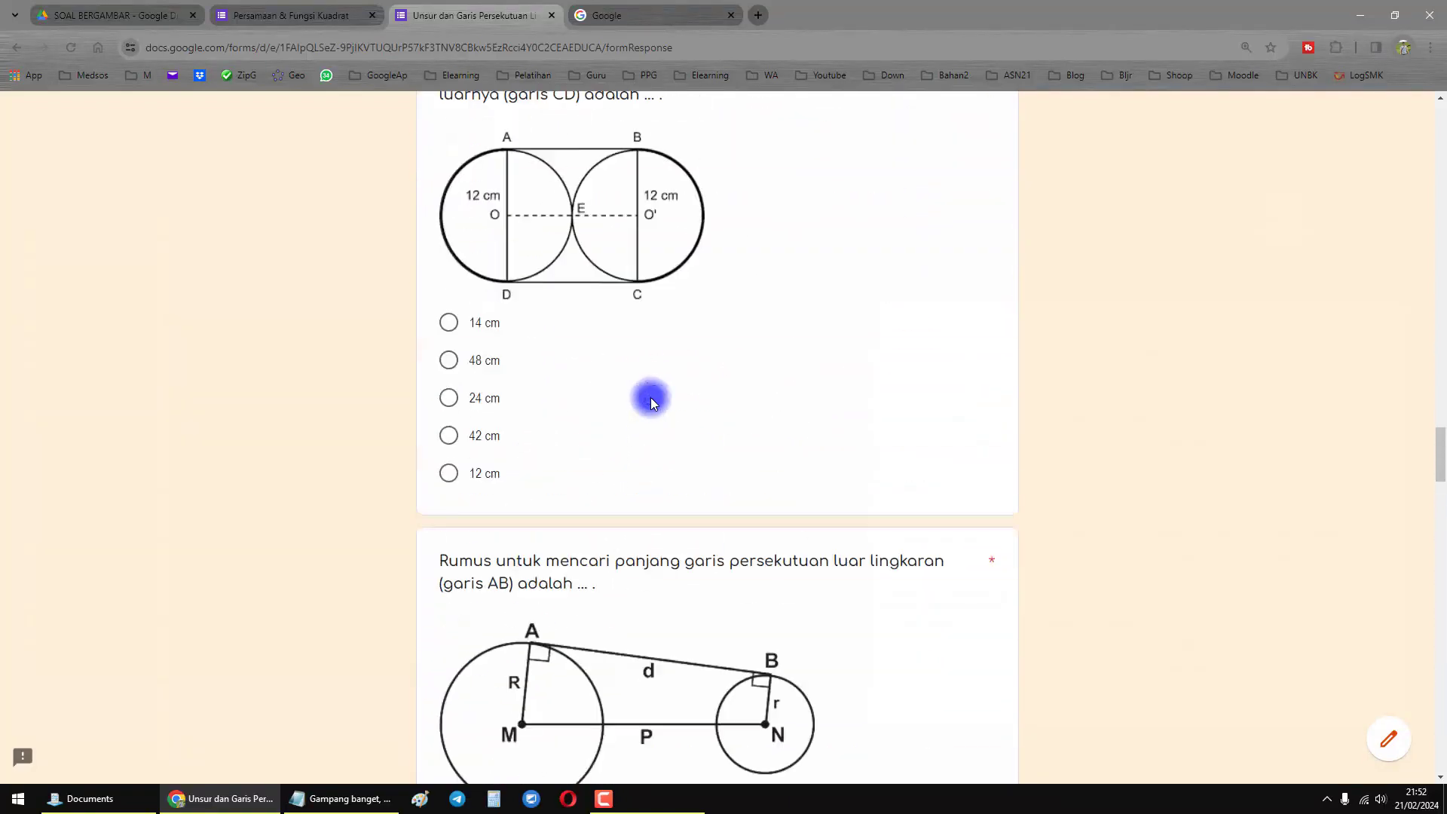
pyautogui.scroll(7, 624, 378)
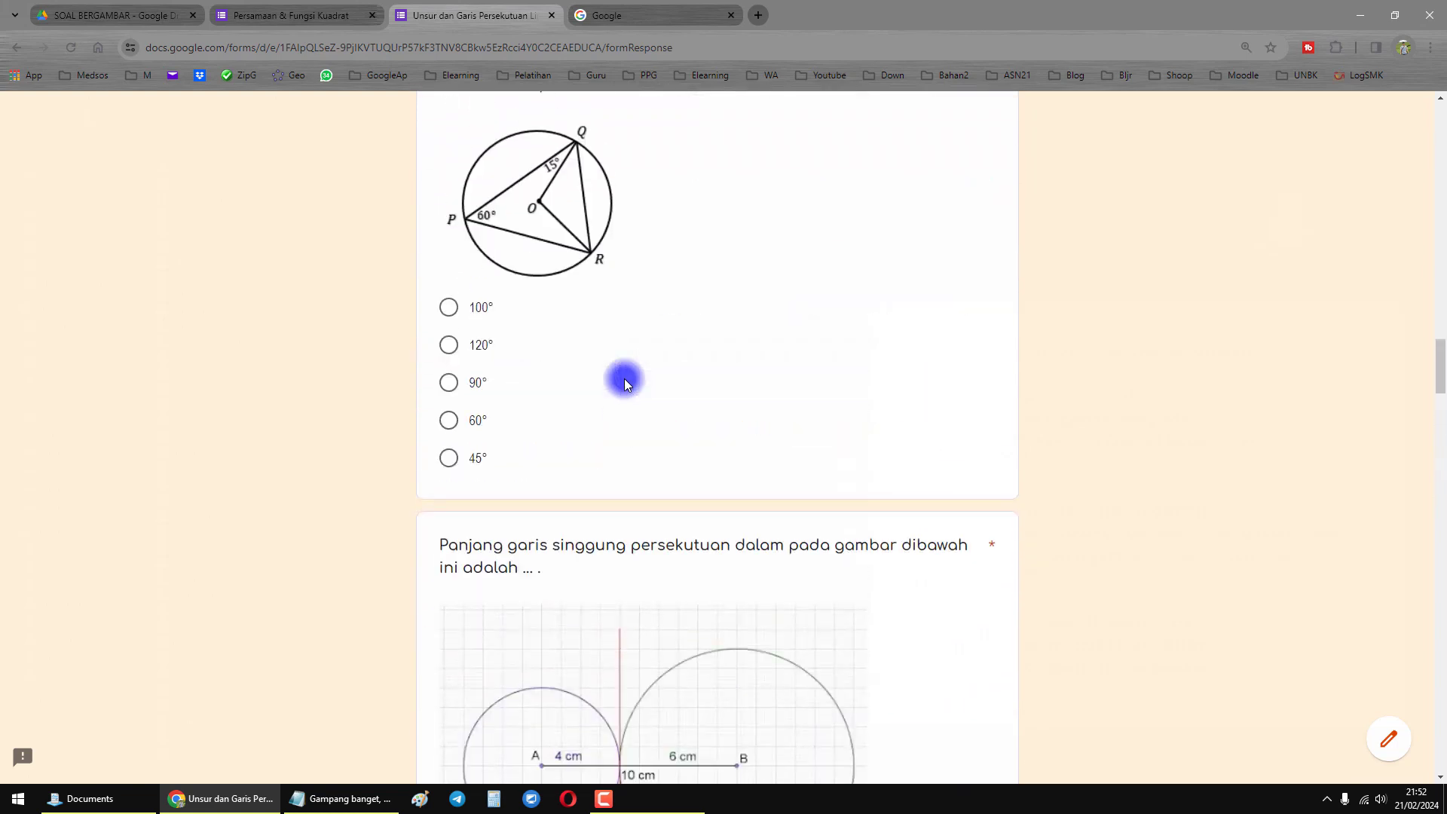
pyautogui.scroll(15, 624, 378)
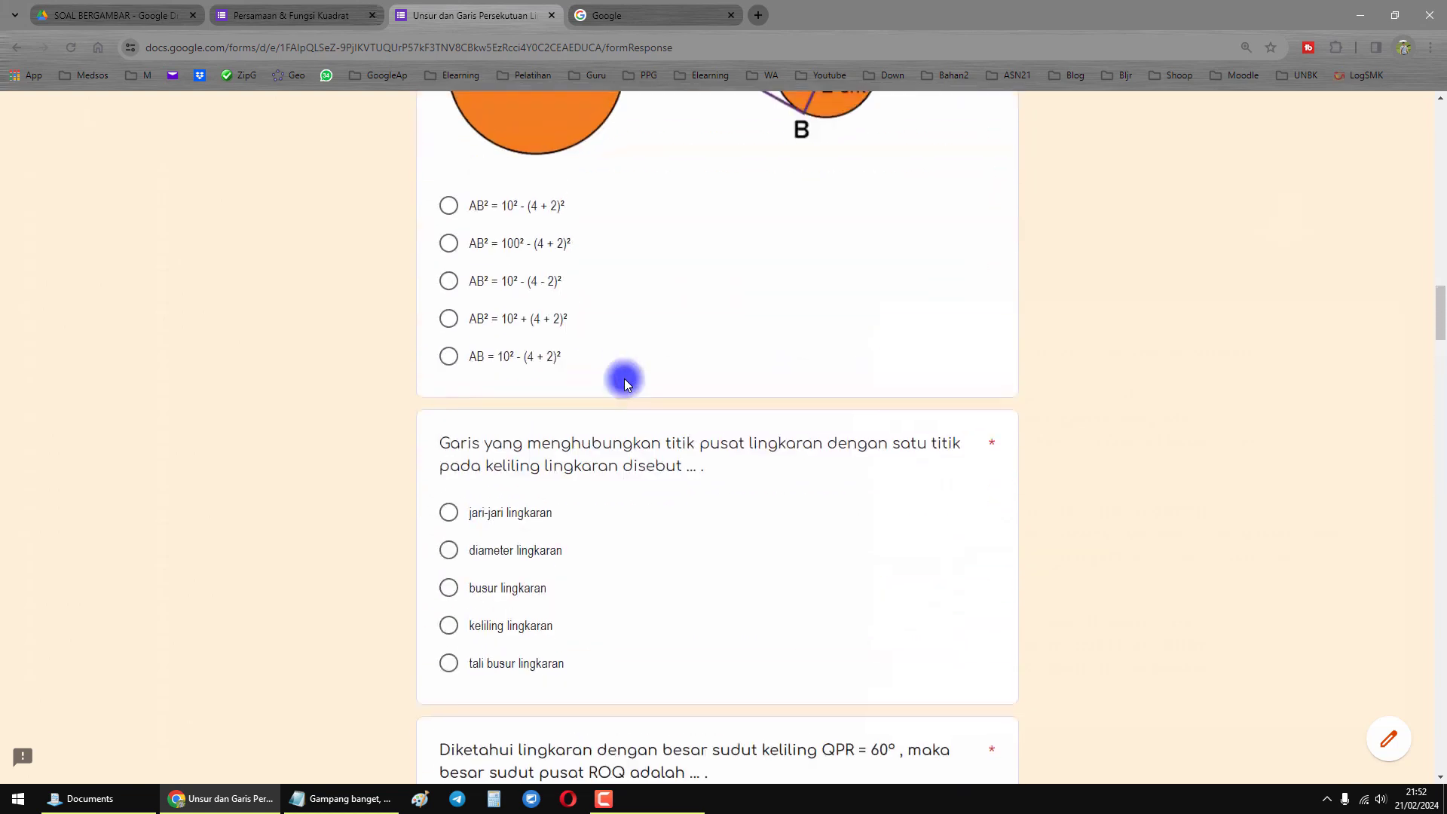
pyautogui.scroll(15, 624, 378)
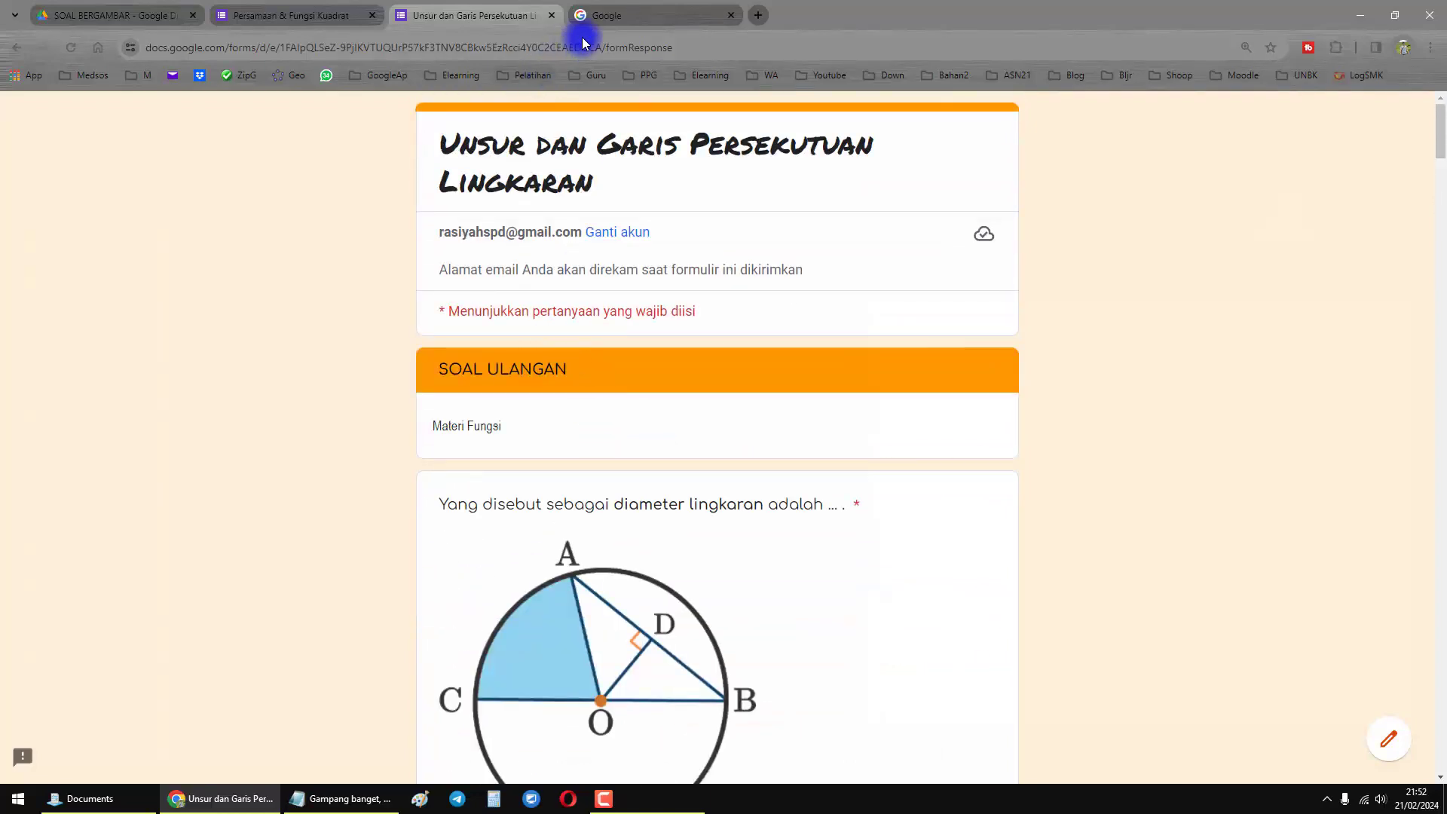
# - Create a new blank Google Form in the shared Drive folder SOAL BERGAMBAR, agreeing to share it
pyautogui.click(169, 15)
pyautogui.rightClick(501, 364)
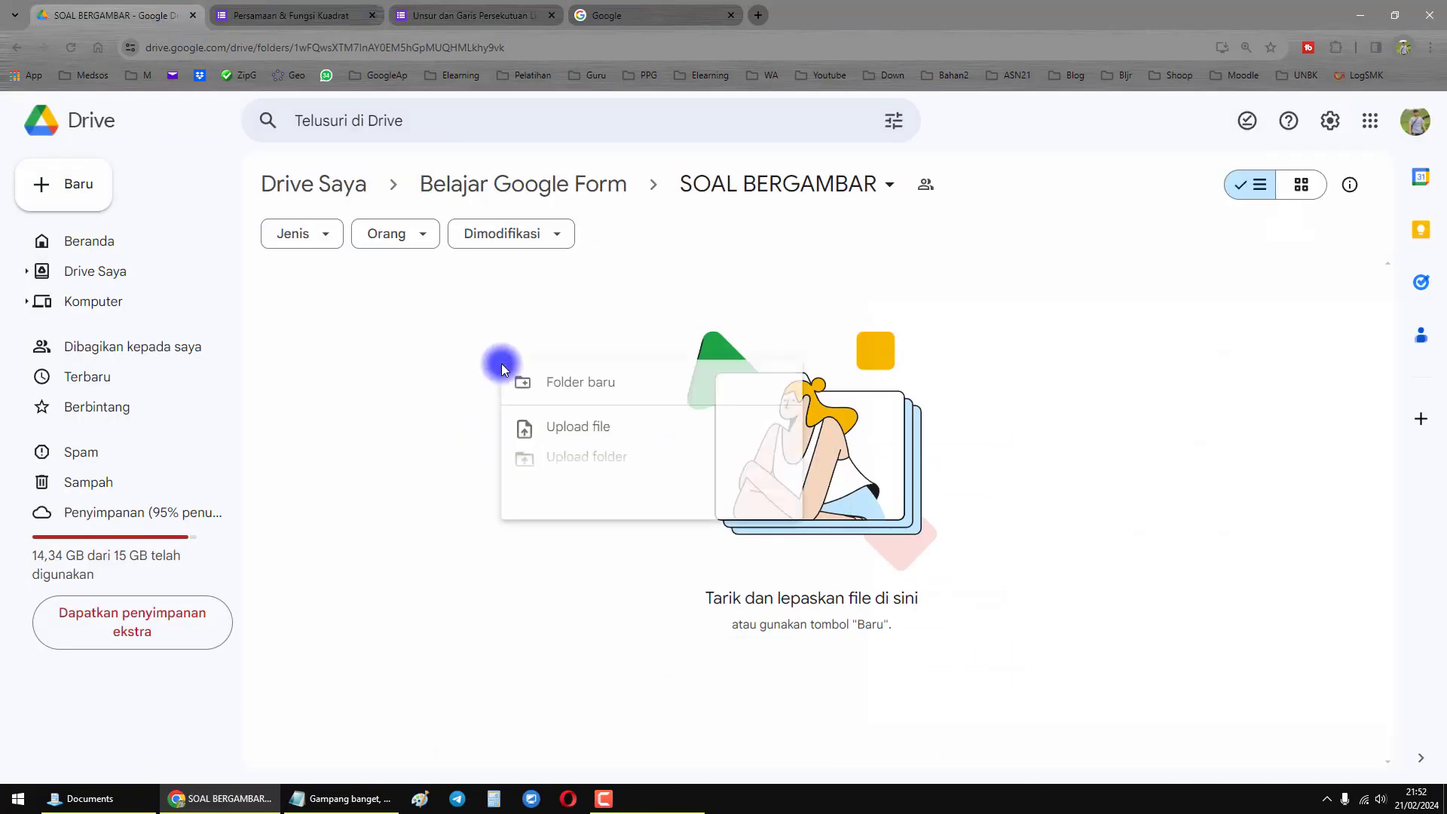
pyautogui.click(505, 589)
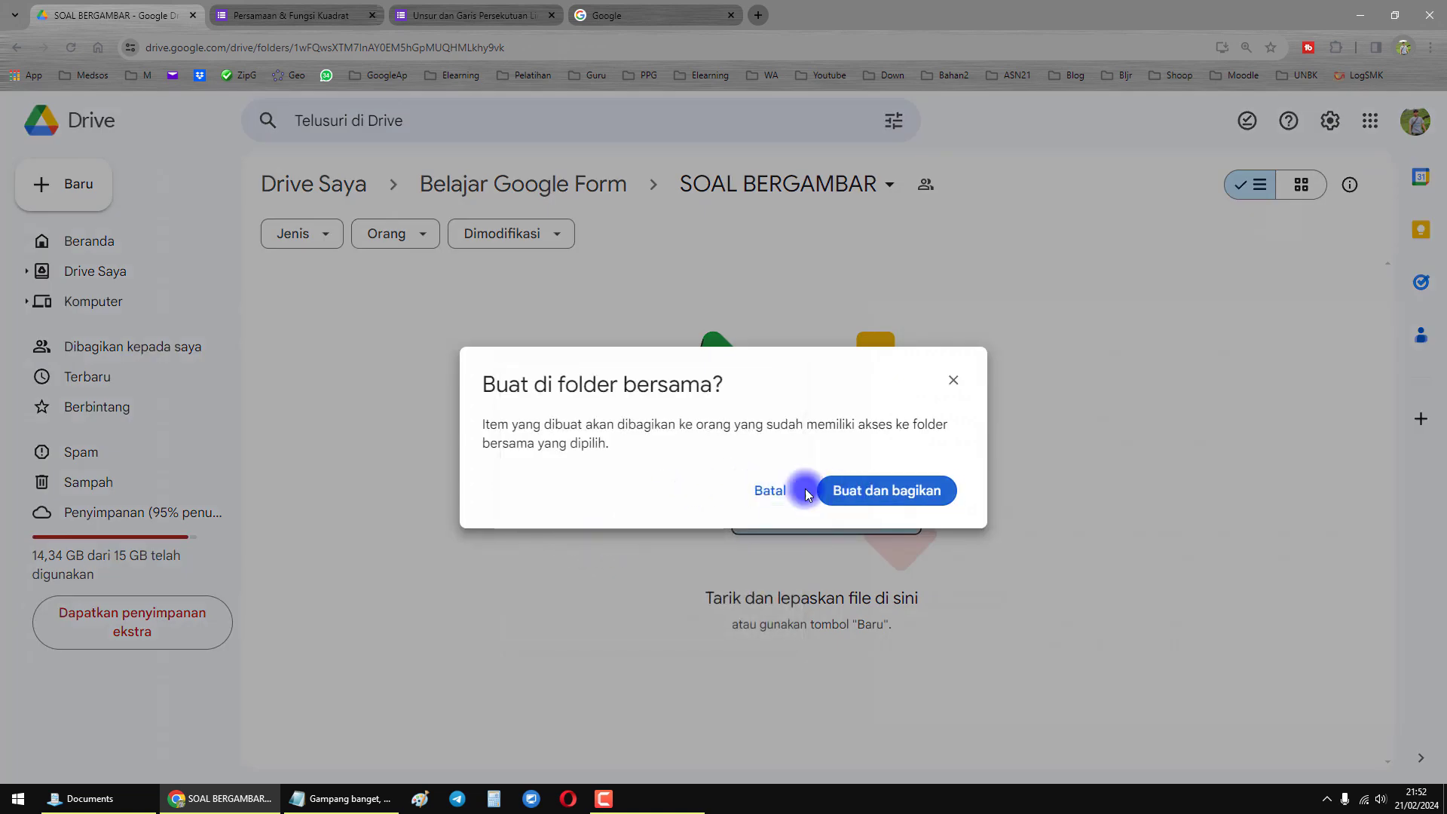
pyautogui.click(826, 490)
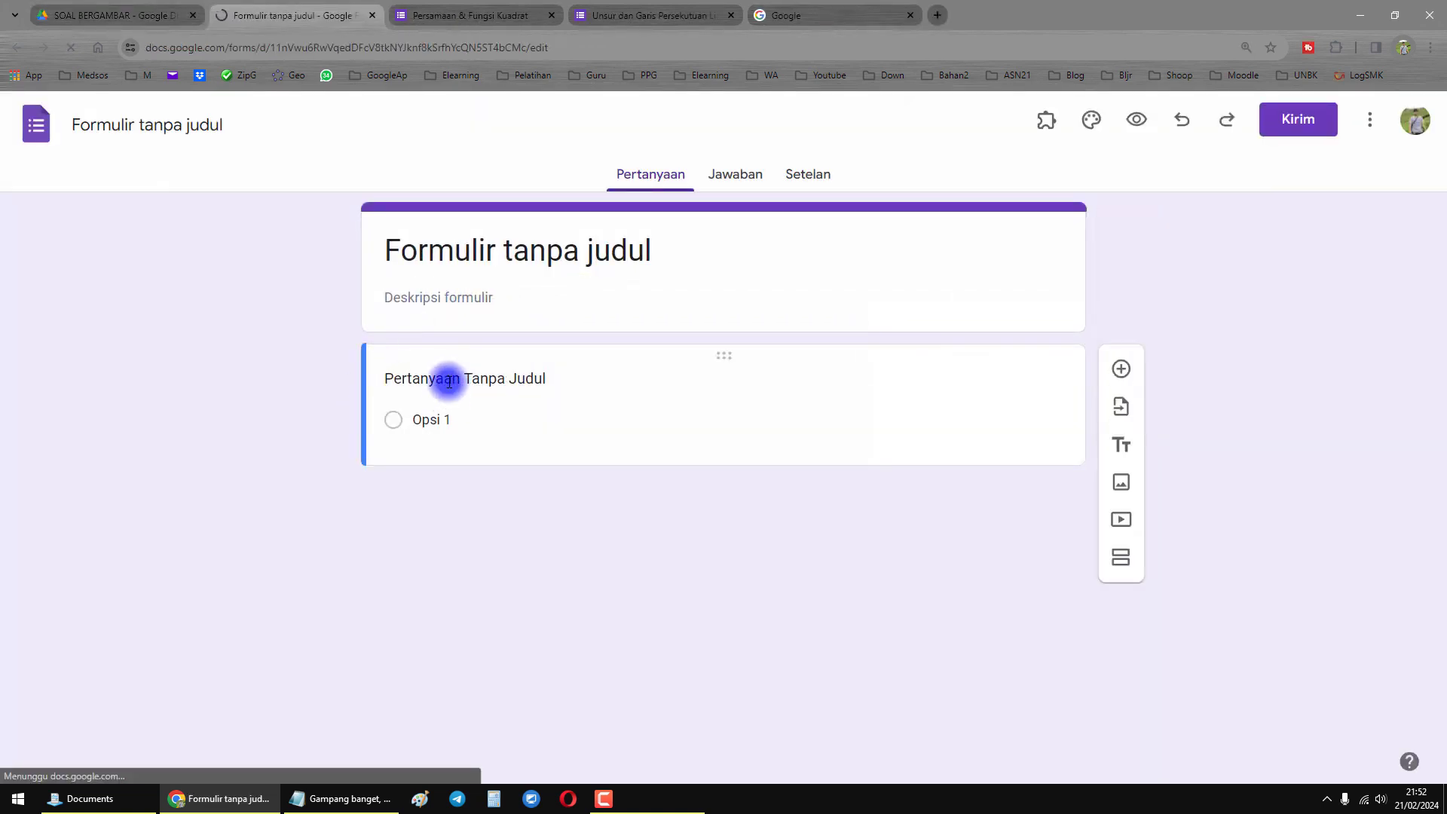
# - Check the notes for the first example topic, Trigonometri = mengukur tinggi menara
pyautogui.click(352, 801)
pyautogui.click(1014, 598)
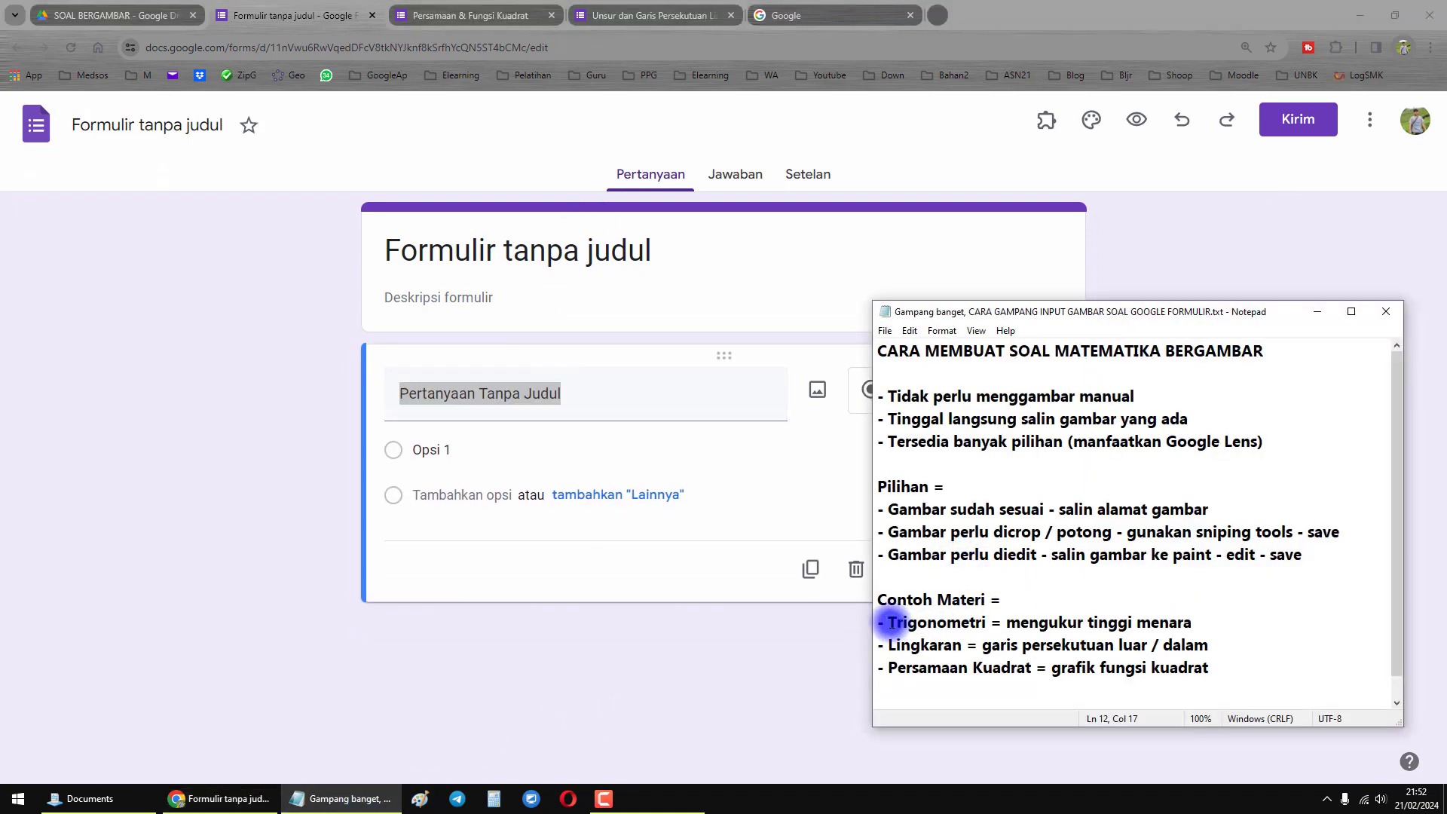
pyautogui.moveTo(891, 622); pyautogui.dragTo(1202, 623)
pyautogui.click(1221, 623)
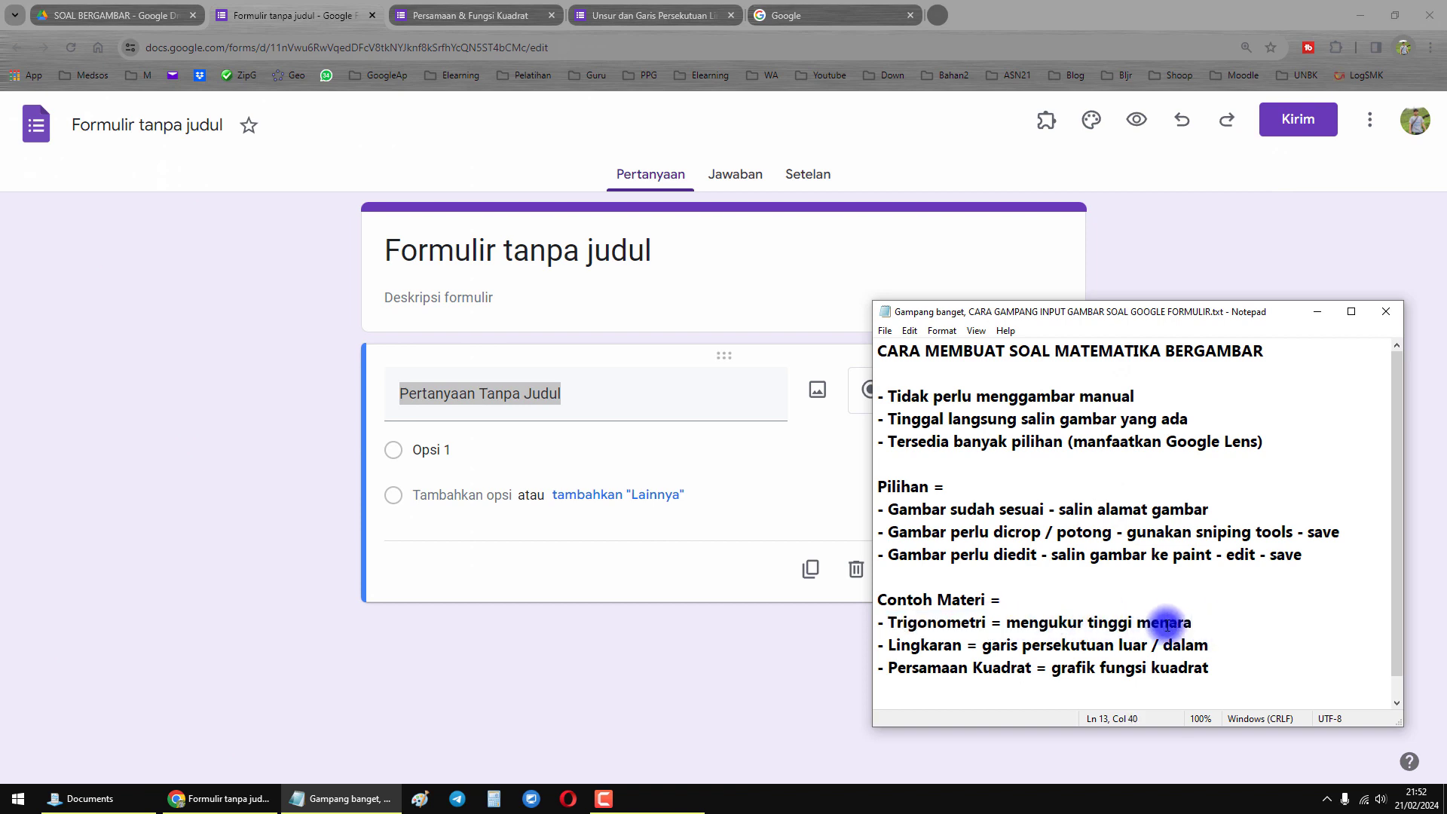
# - Replace the first question's placeholder text with "Tentukan tinggi menara pada gambar berikut !"
pyautogui.moveTo(561, 393); pyautogui.dragTo(374, 397)
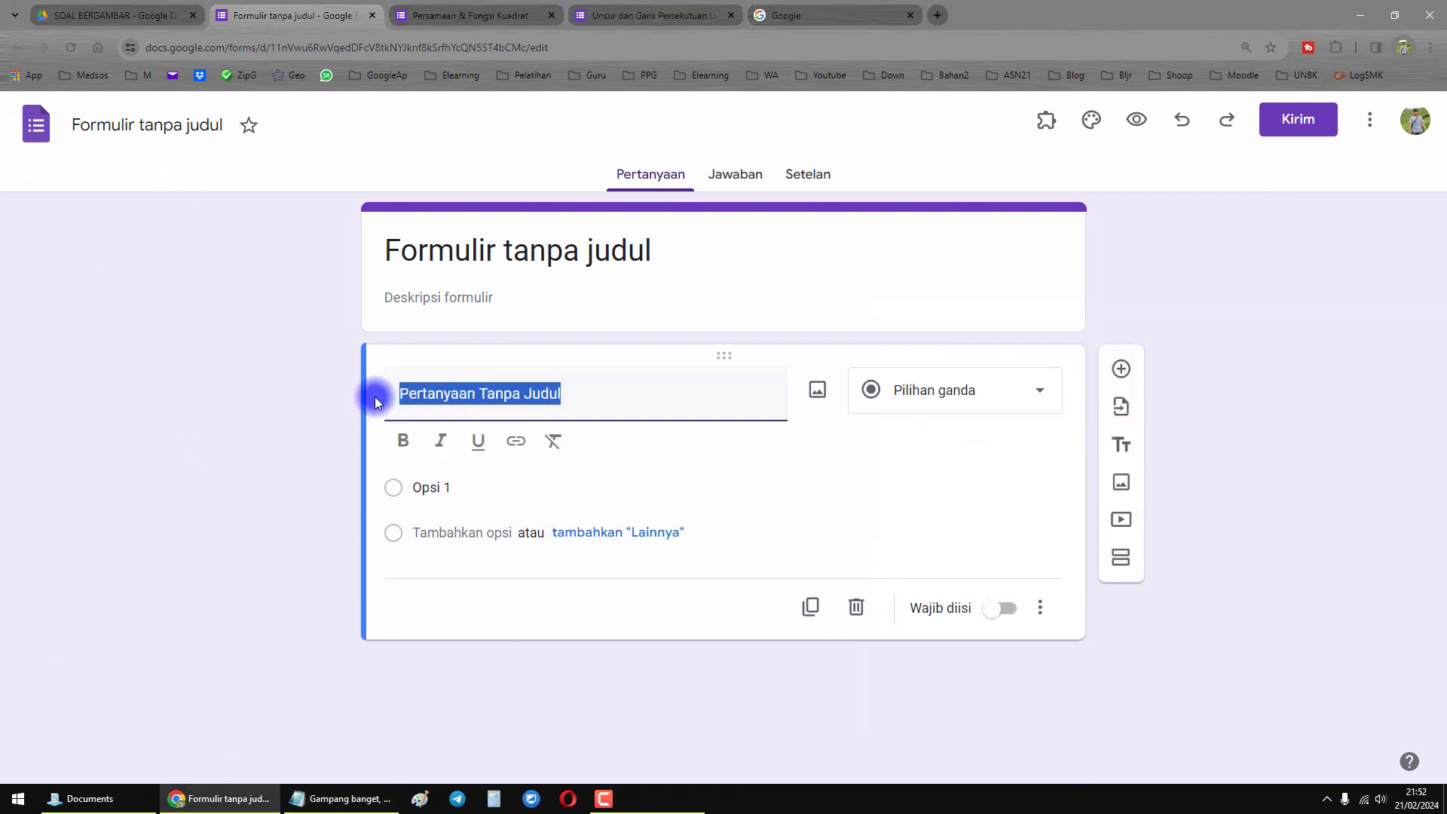
pyautogui.write('Te')
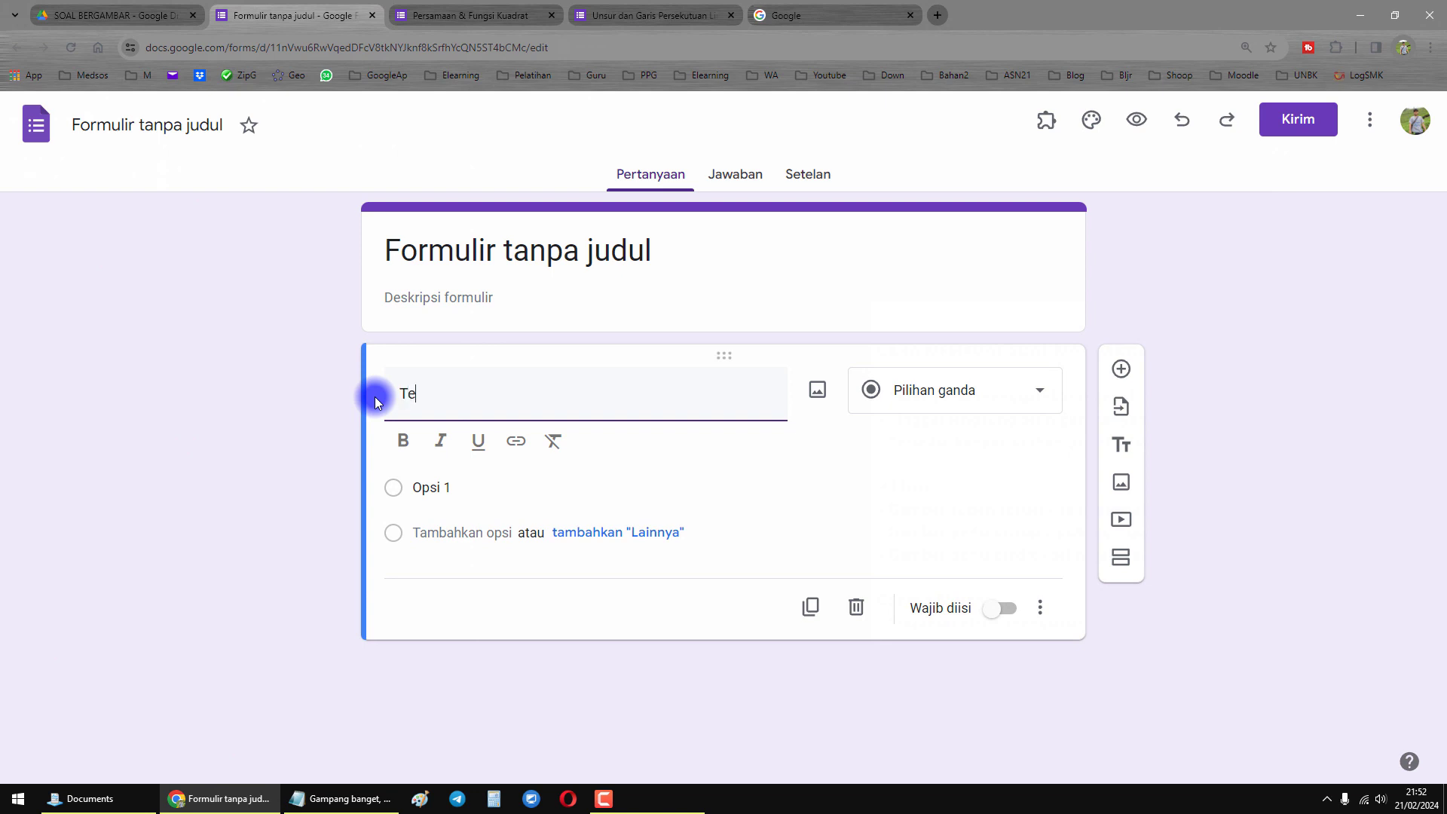
pyautogui.write('ntukan tinggi')
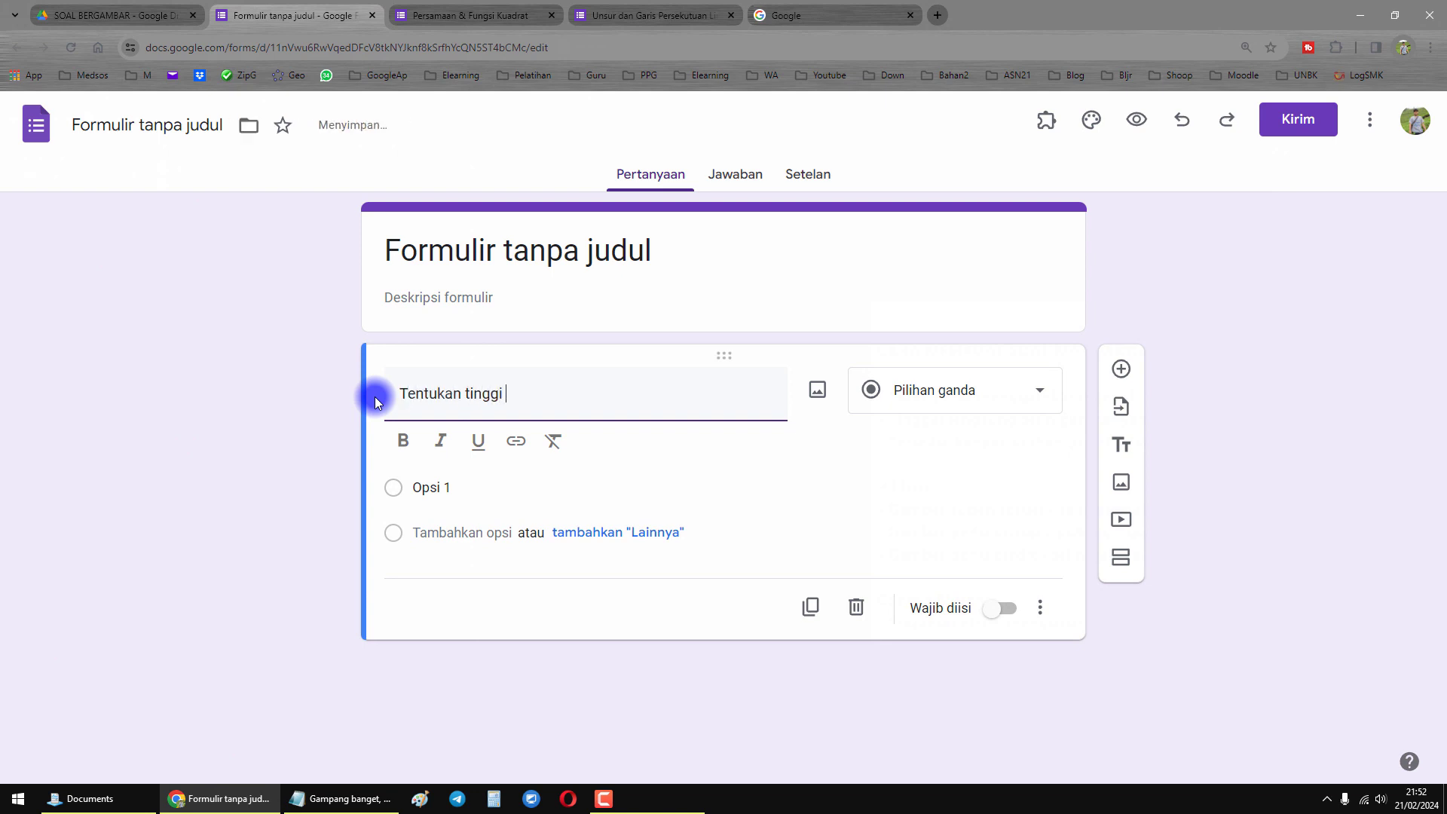
pyautogui.write(' menara pada gambar beriku')
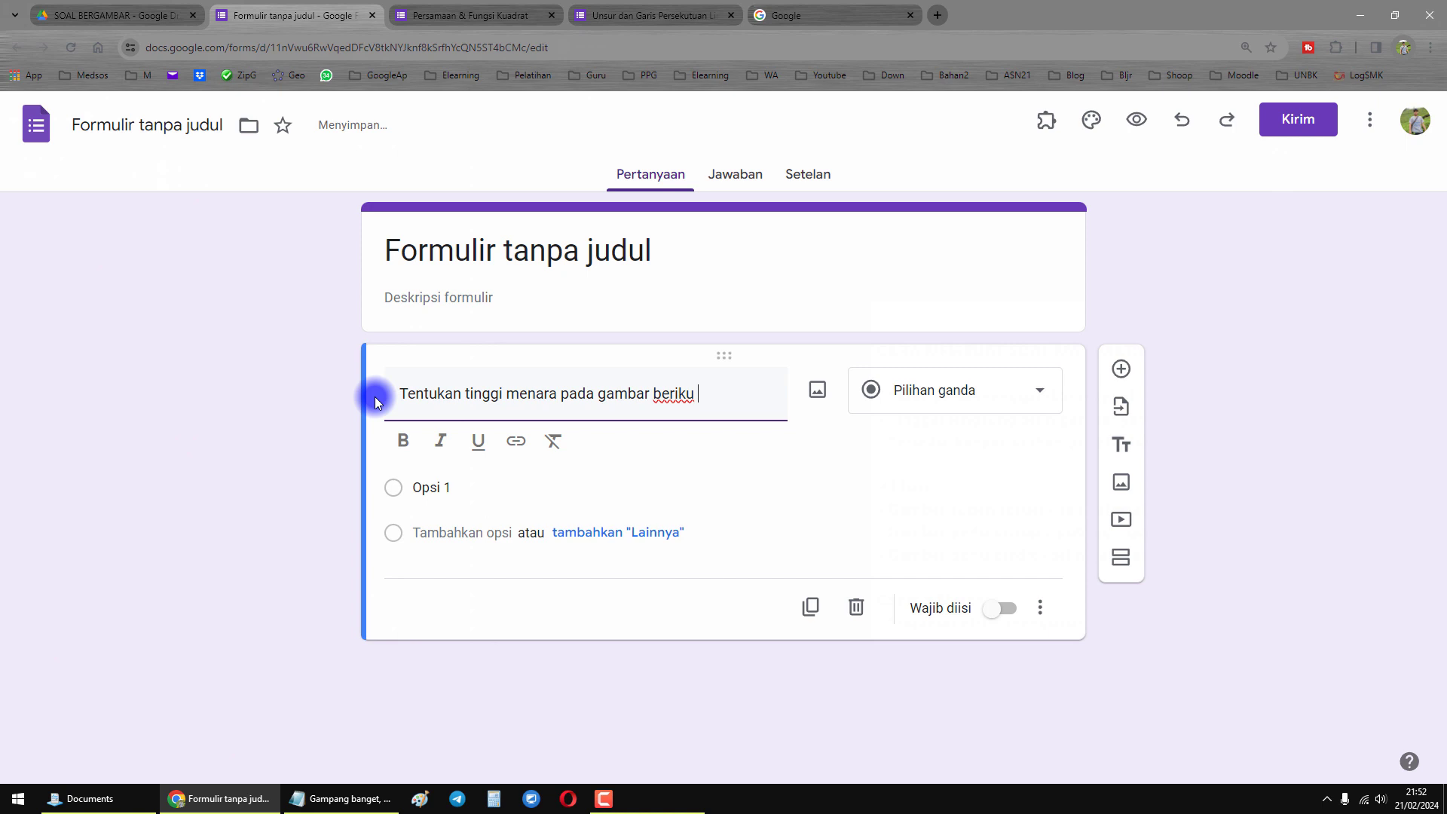
pyautogui.press('BackSpace')
pyautogui.write('t !')
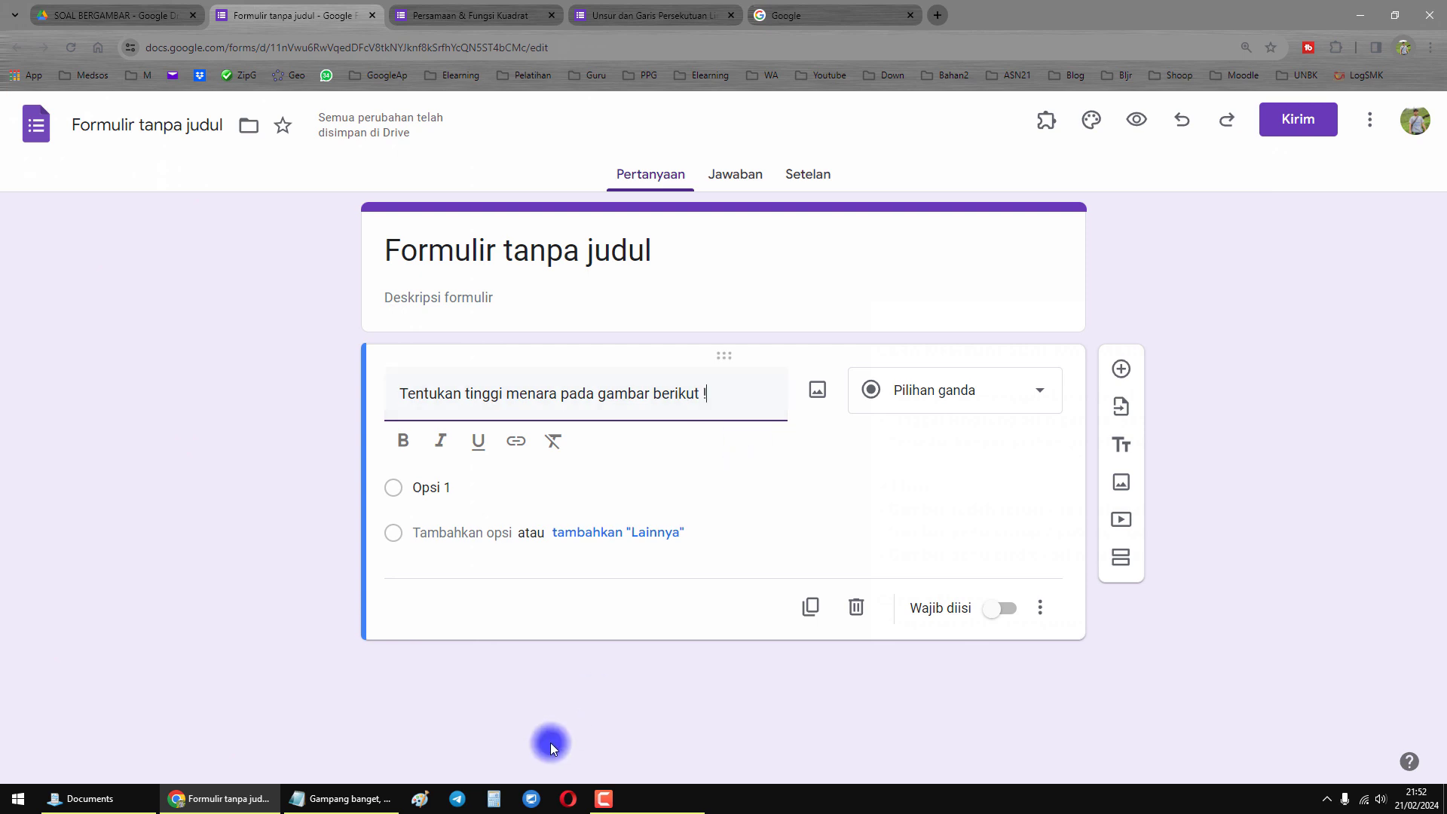
pyautogui.click(843, 643)
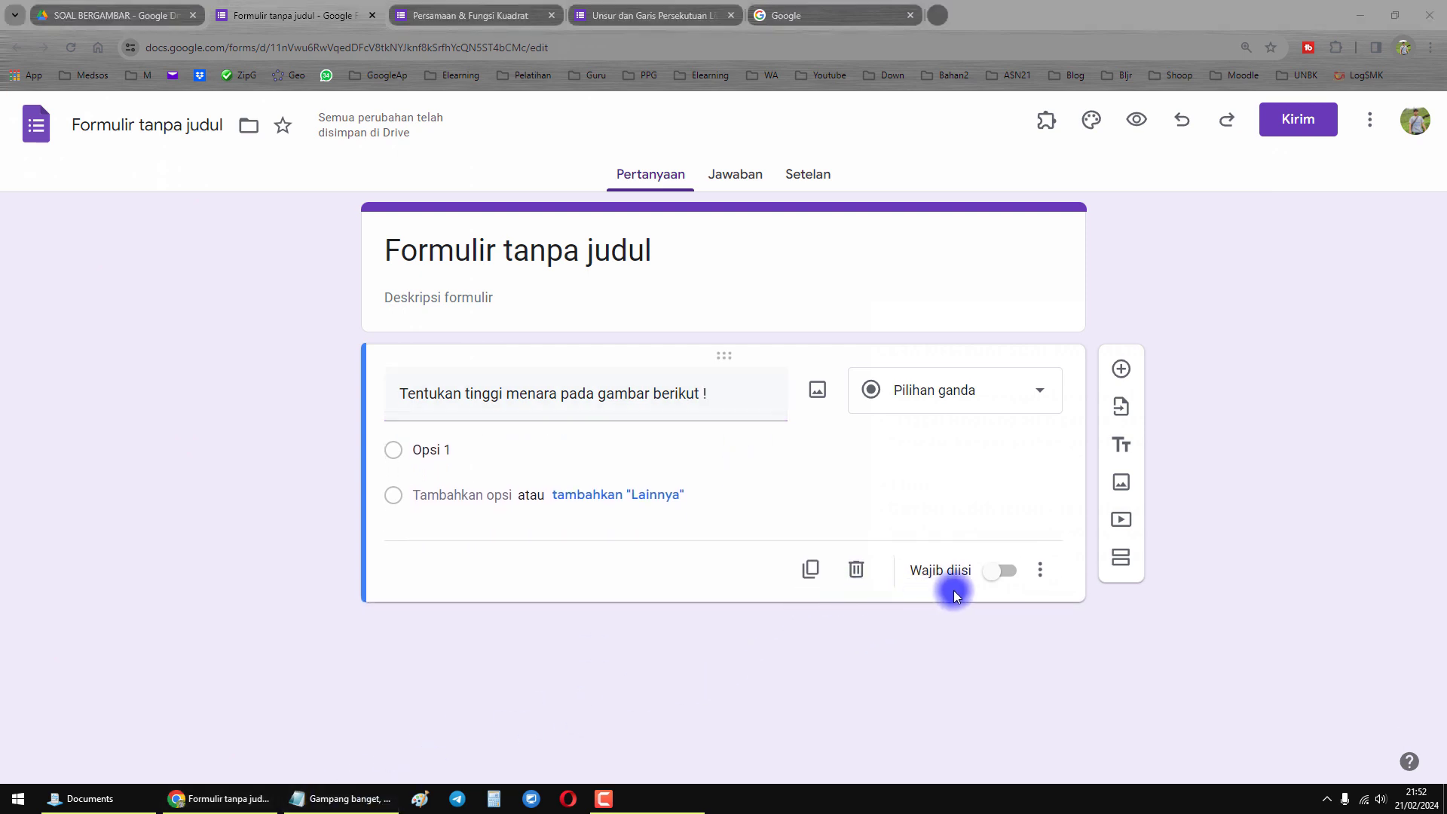
pyautogui.click(1000, 571)
# - Search Google Images for "mengukur tinggi menara menggunakan trigonometri"
pyautogui.click(823, 13)
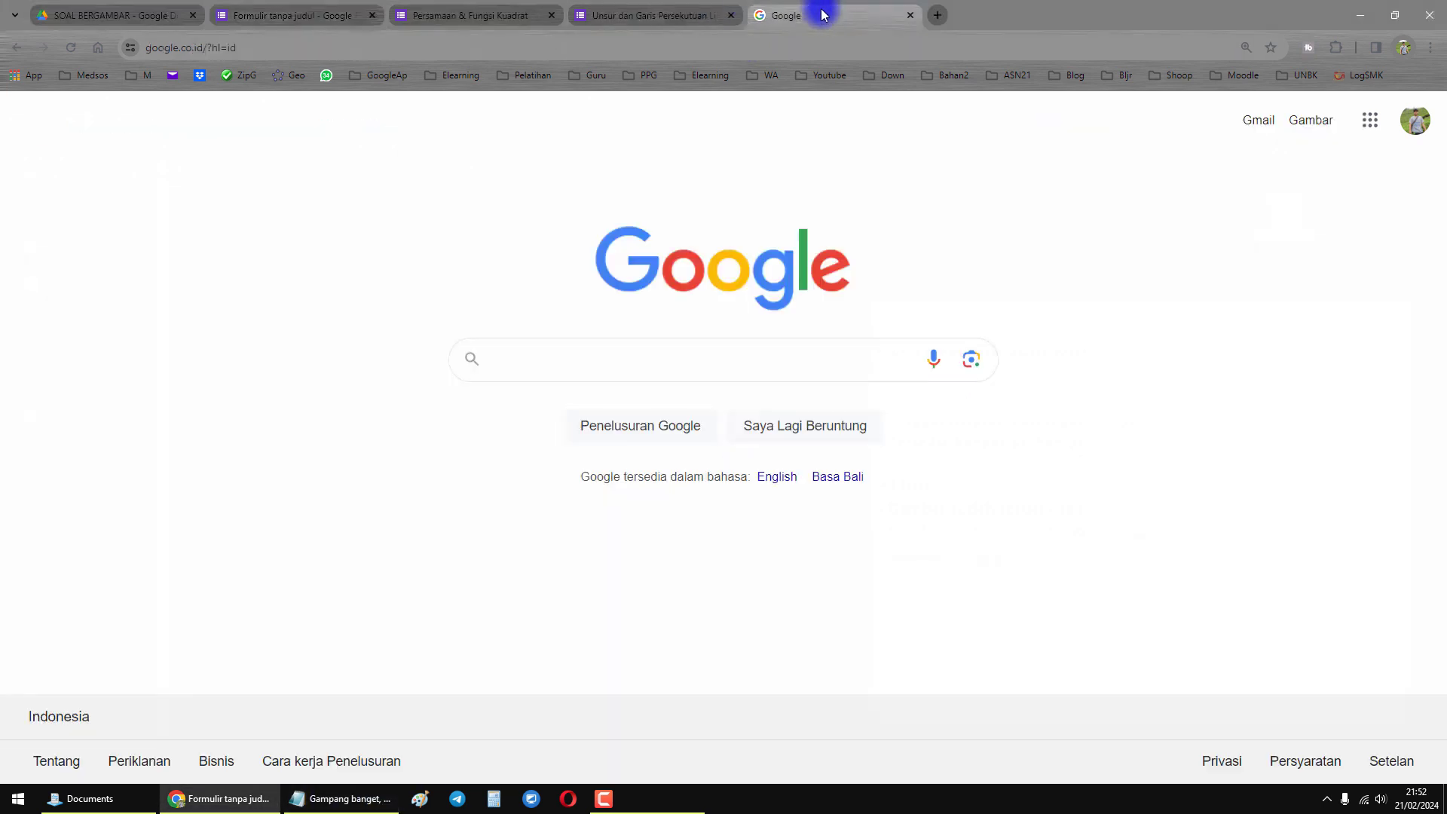
pyautogui.click(568, 363)
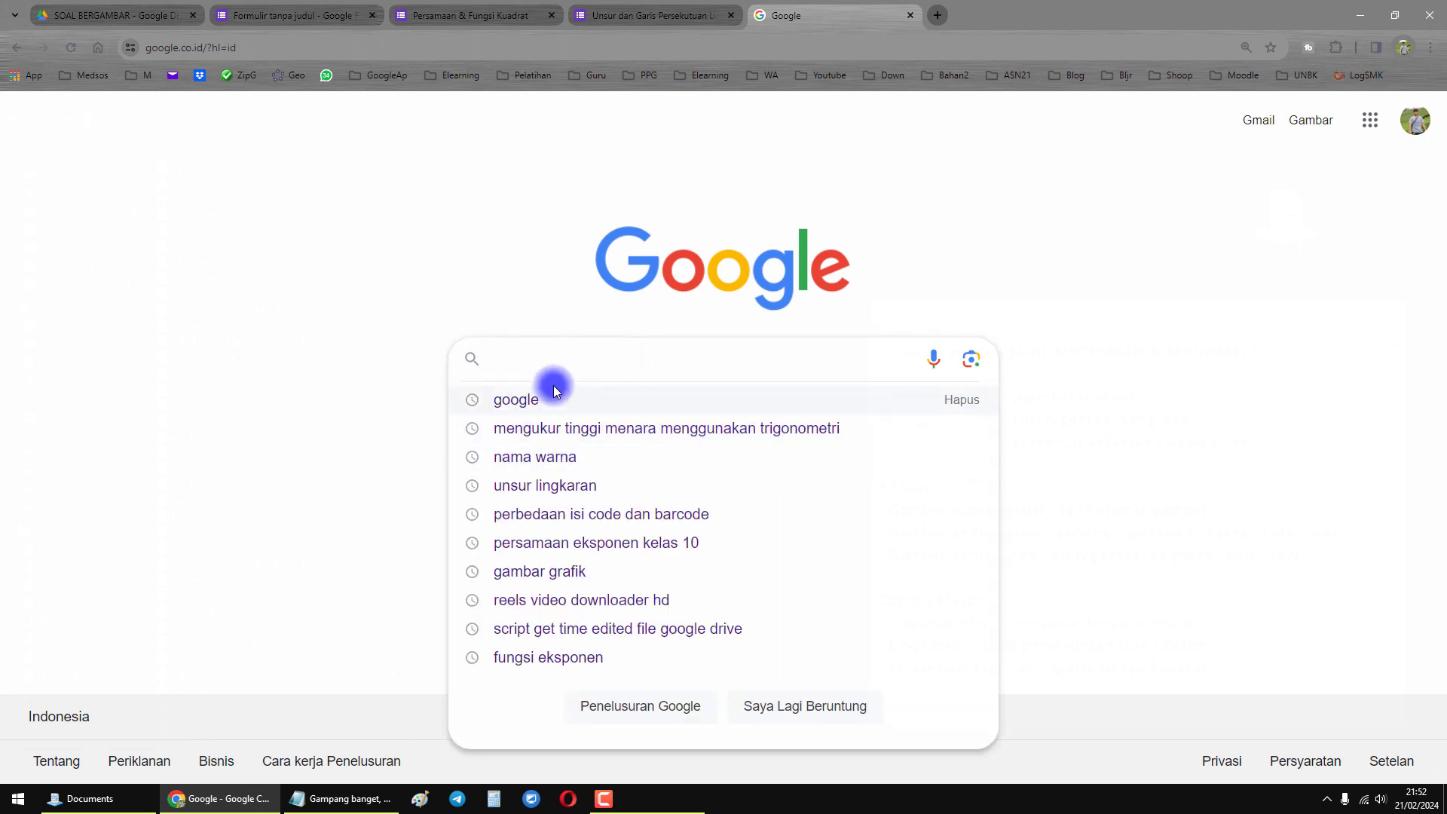
pyautogui.click(550, 427)
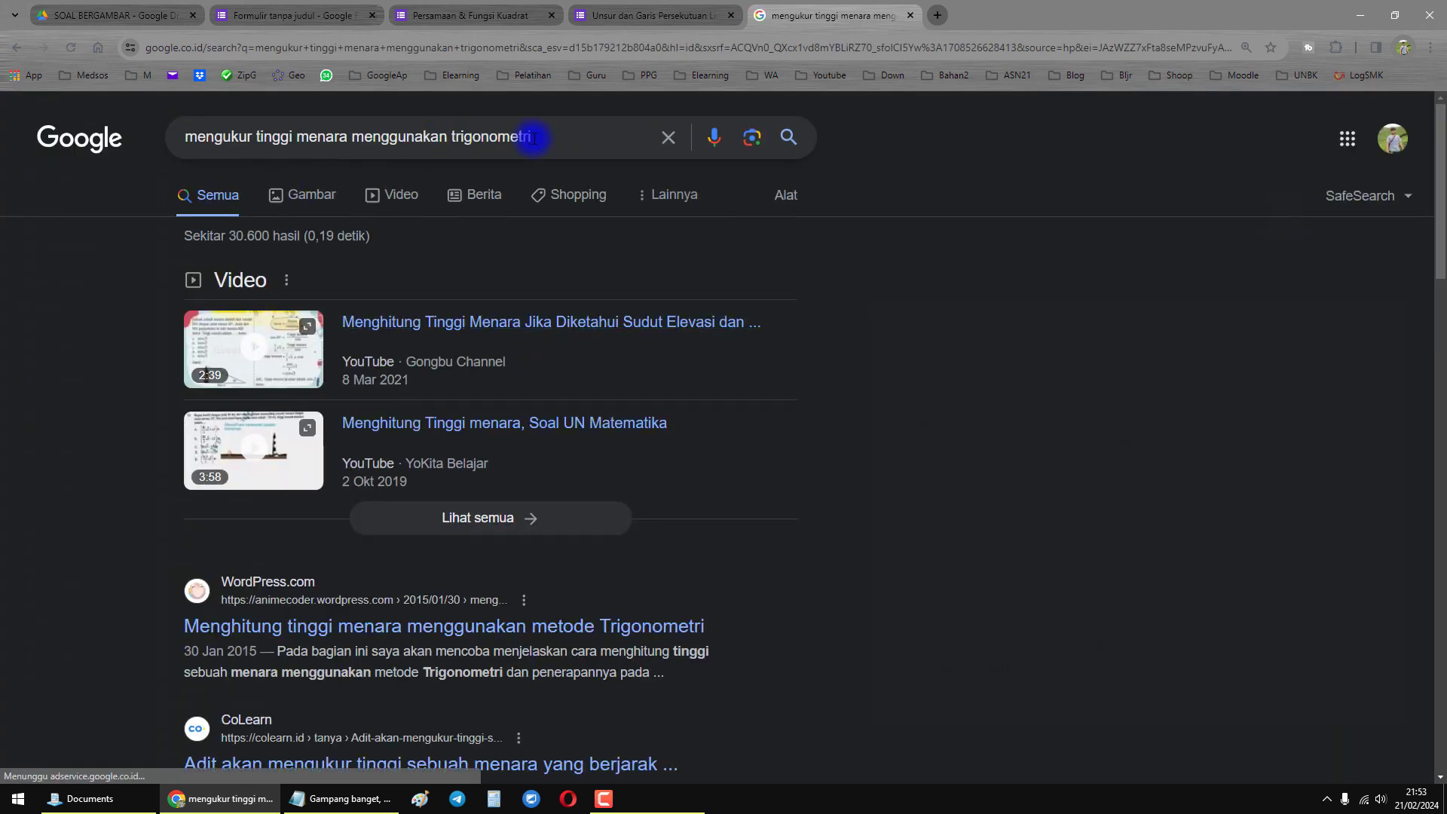
pyautogui.moveTo(533, 136); pyautogui.dragTo(185, 143)
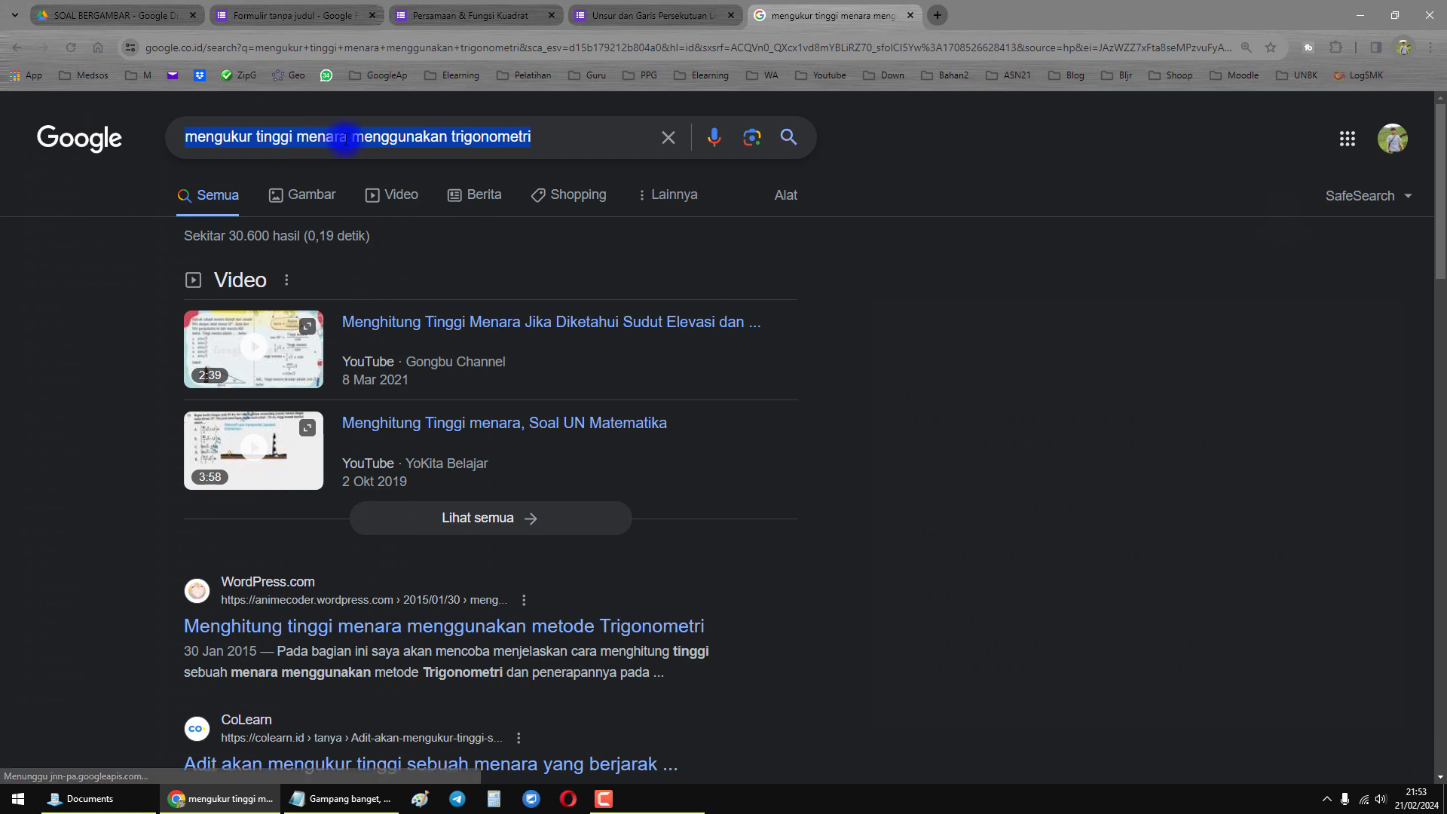
pyautogui.click(370, 136)
pyautogui.click(947, 355)
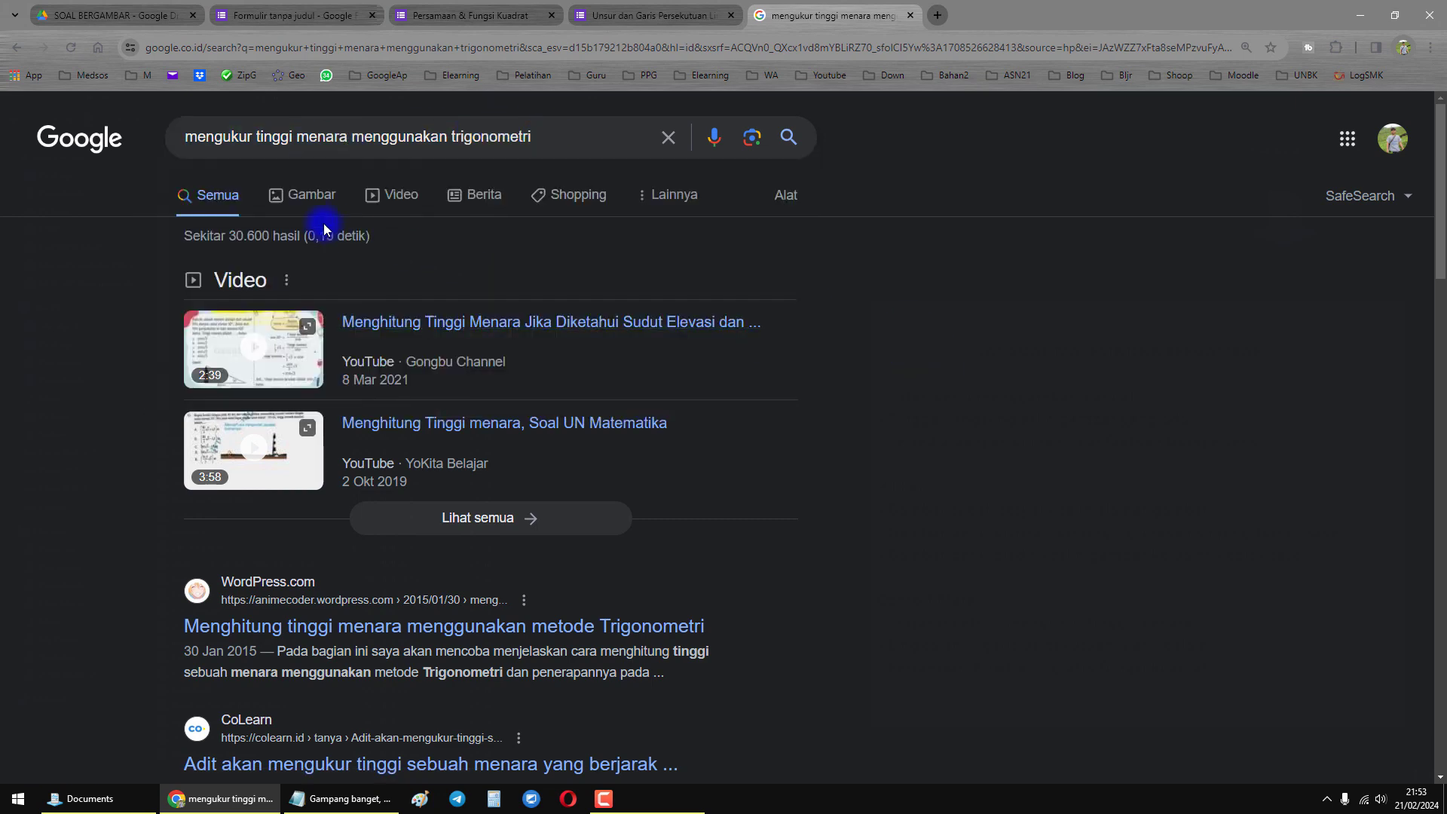
pyautogui.click(312, 197)
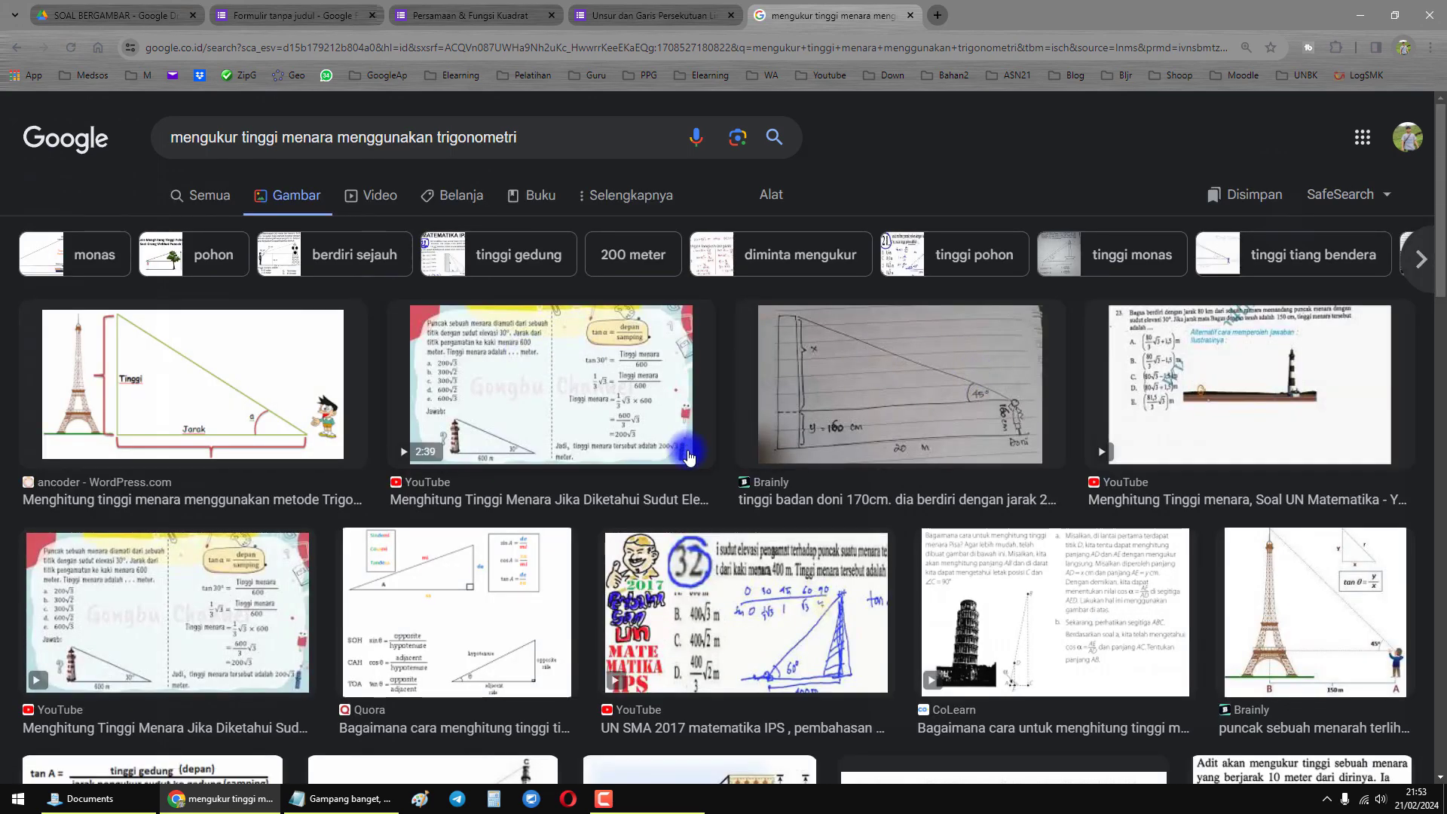
# - Examine the image results for a usable tower-height diagram and check the notes' option for images that already fit, Gambar sudah sesuai
pyautogui.scroll(-5, 685, 445)
pyautogui.scroll(2, 604, 443)
pyautogui.scroll(2, 633, 435)
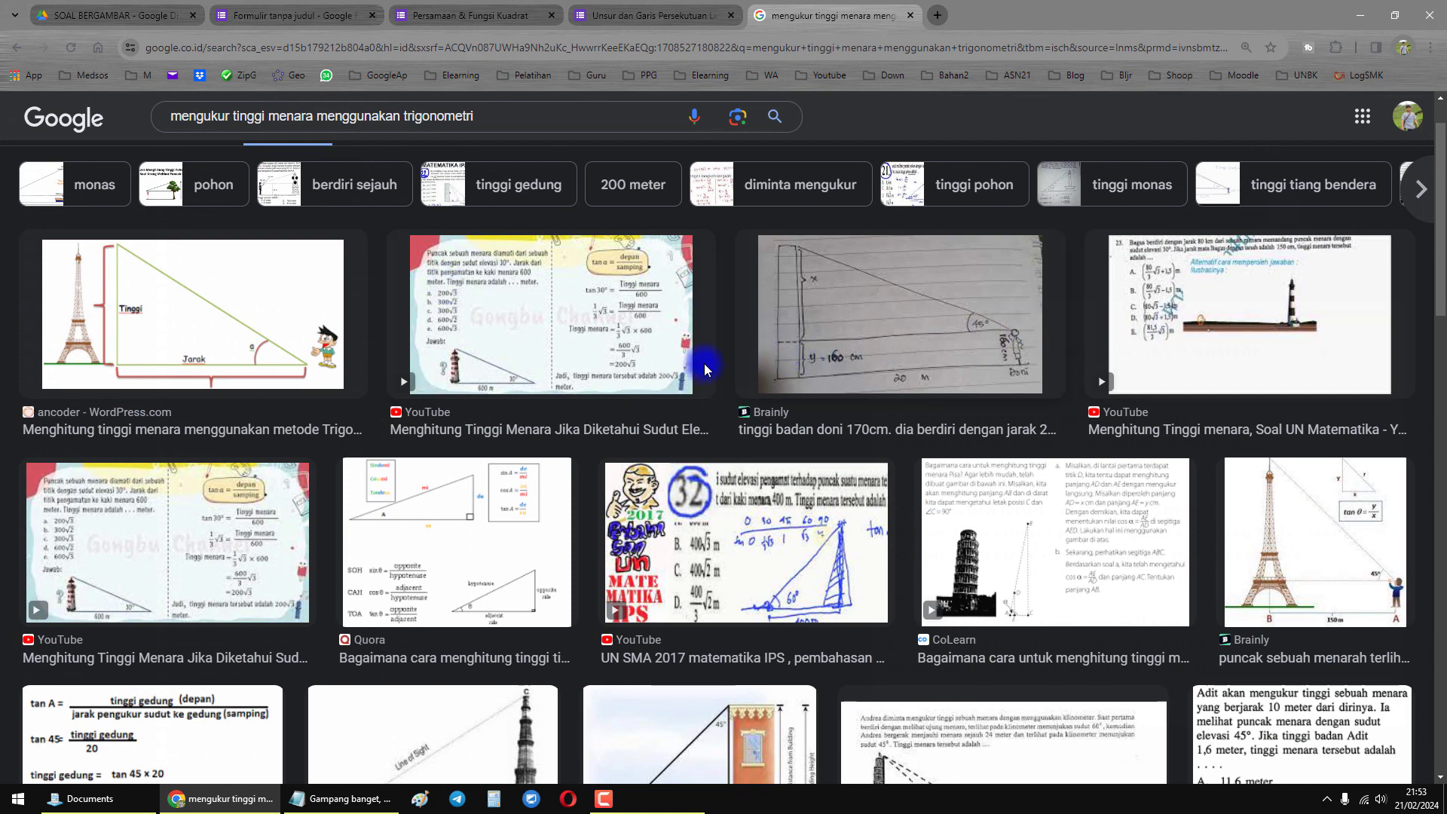
pyautogui.scroll(-4, 565, 387)
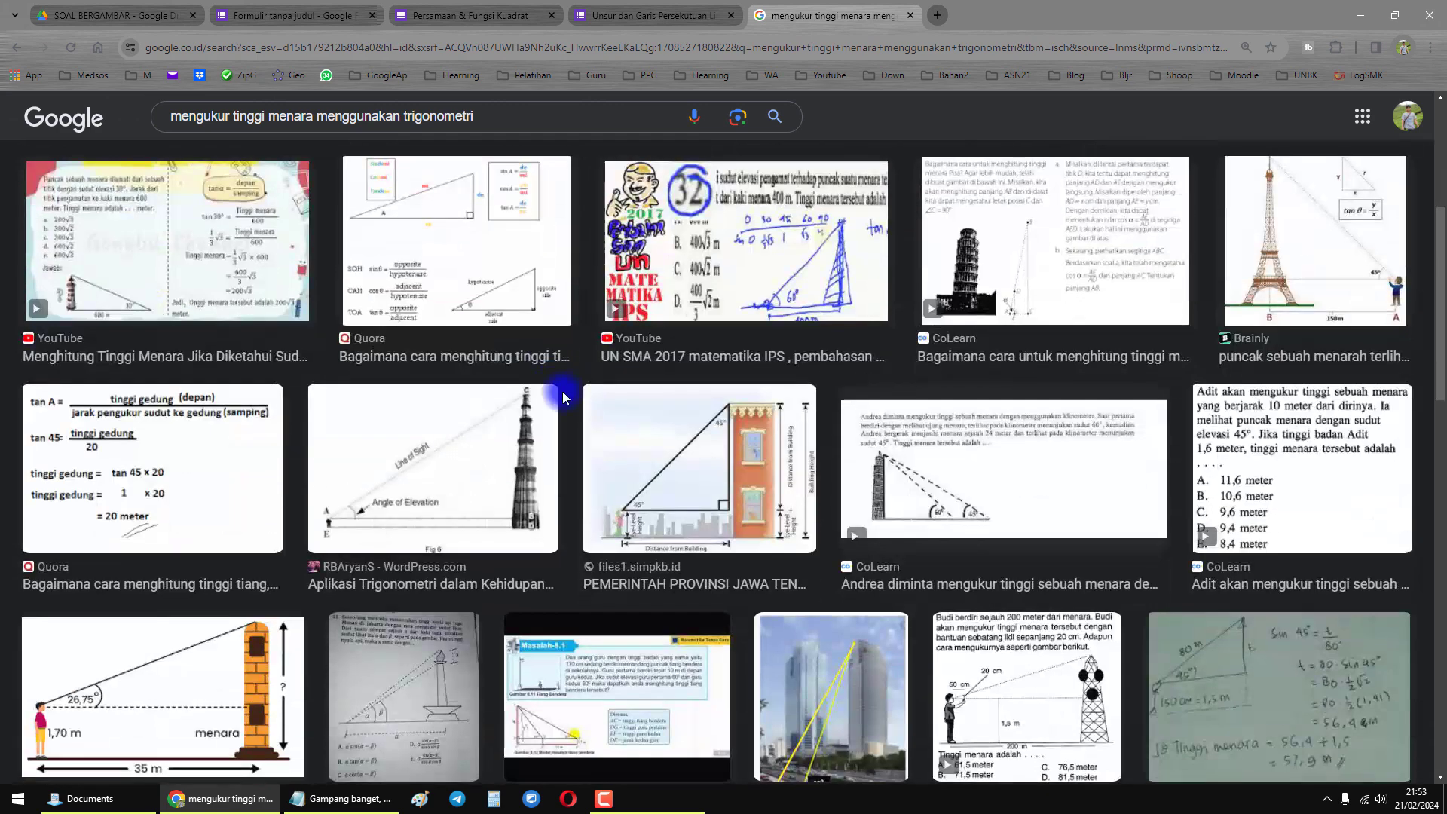
pyautogui.scroll(-2, 571, 391)
pyautogui.scroll(-3, 571, 390)
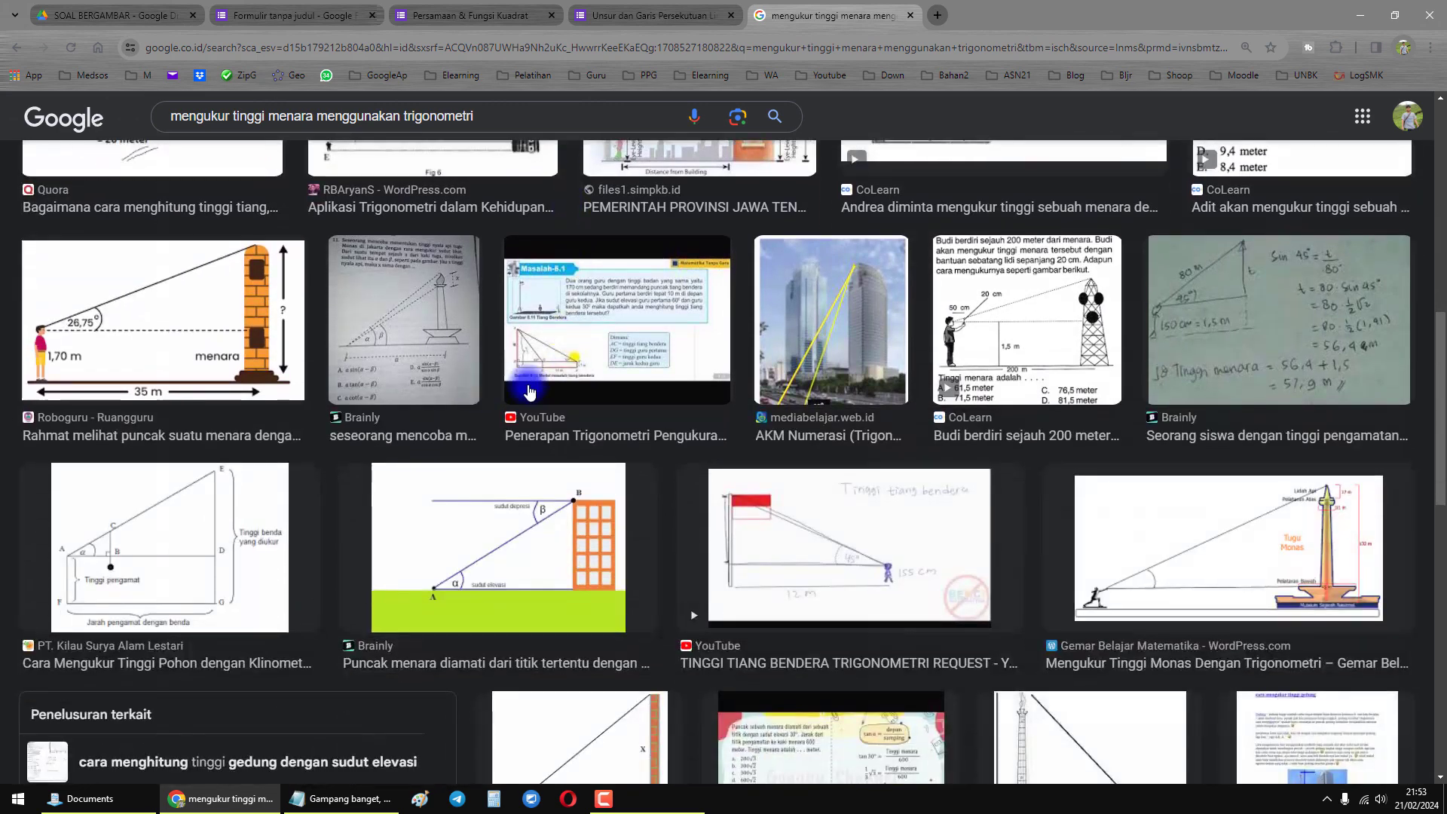
pyautogui.scroll(1, 606, 384)
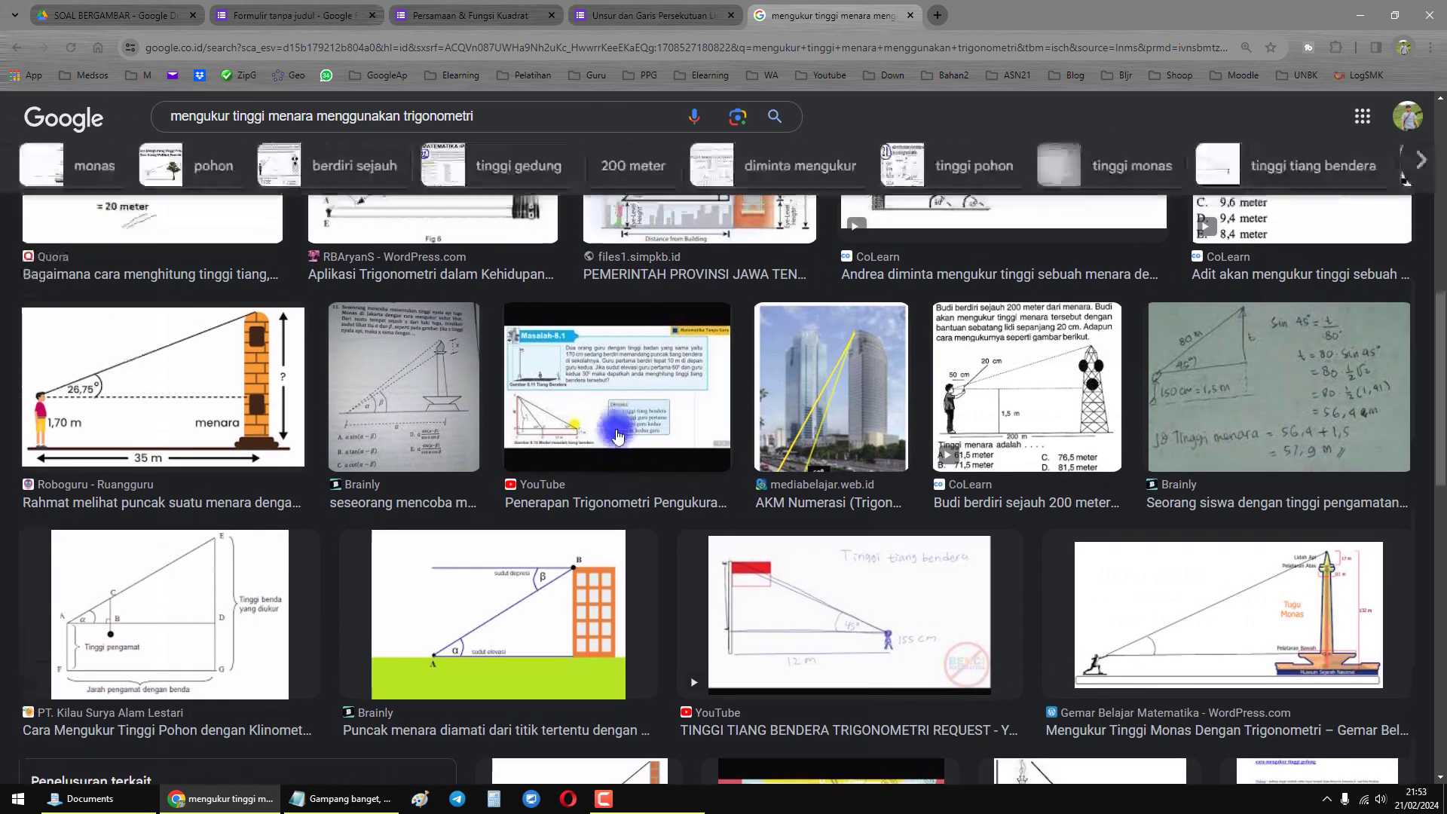
pyautogui.click(355, 802)
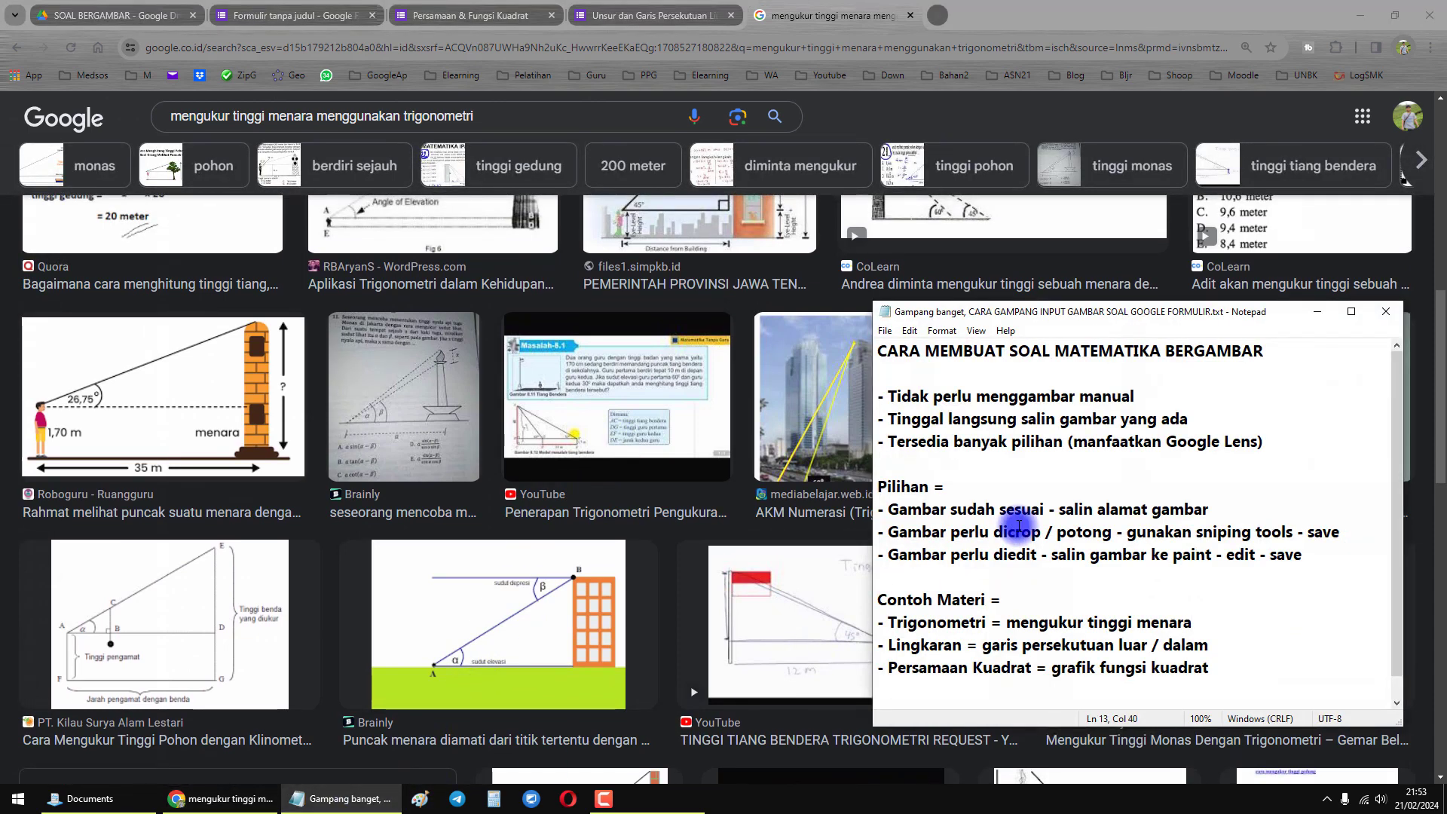
pyautogui.moveTo(888, 509); pyautogui.dragTo(1045, 508)
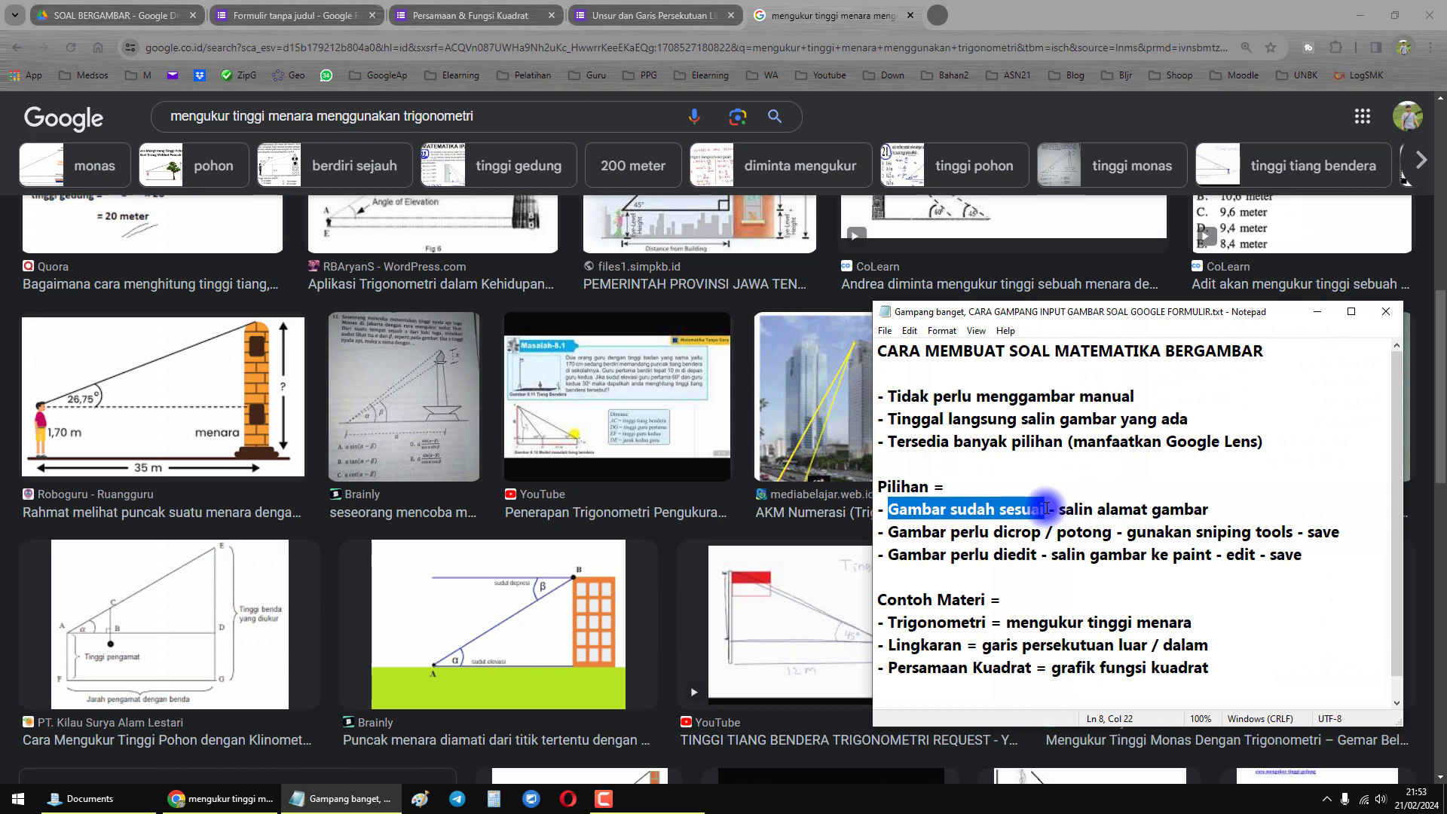
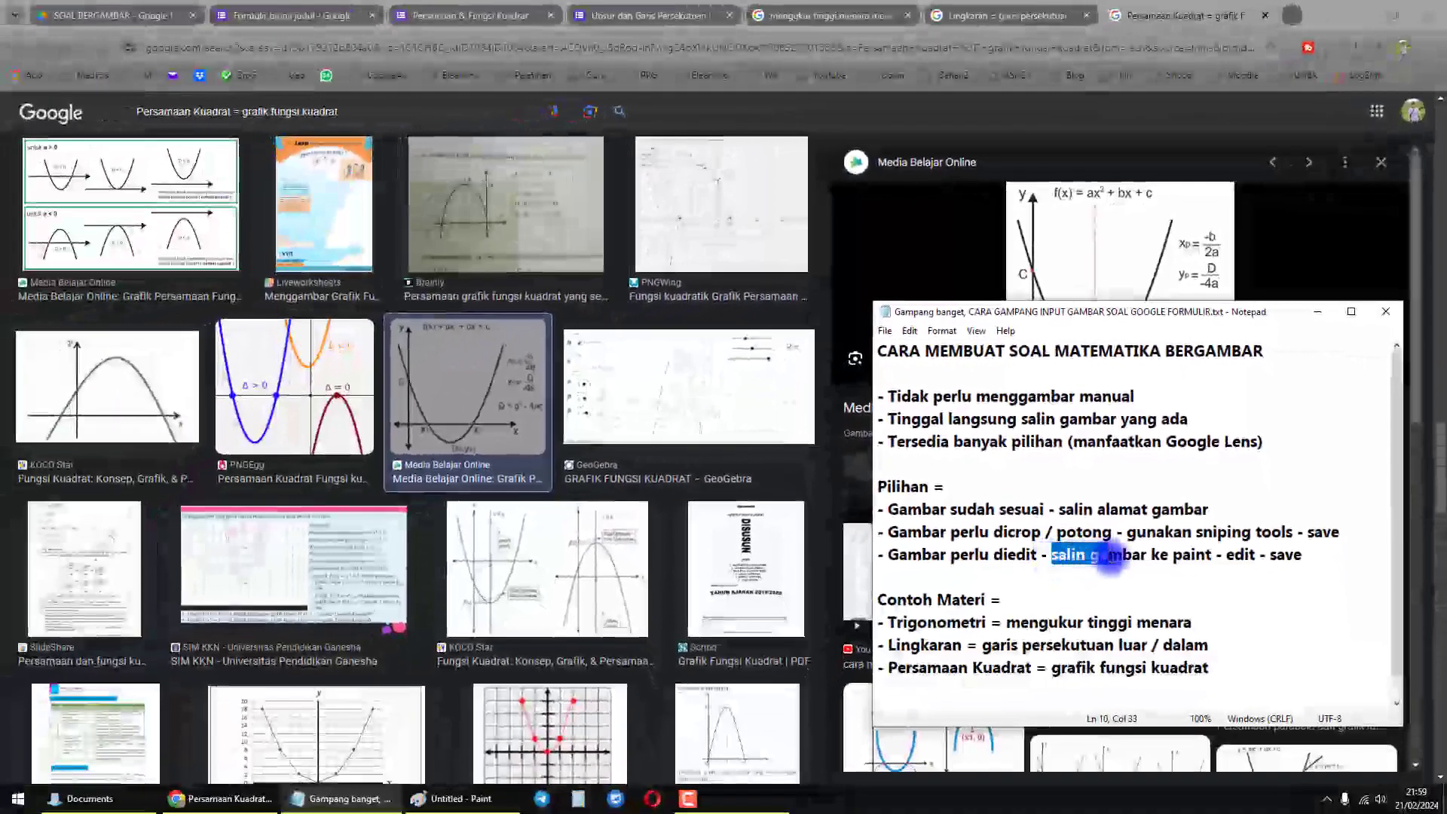
# - Copy the Media Belajar Online parabola image into Paint and trim the canvas below it to a height of 282 px
pyautogui.click(475, 798)
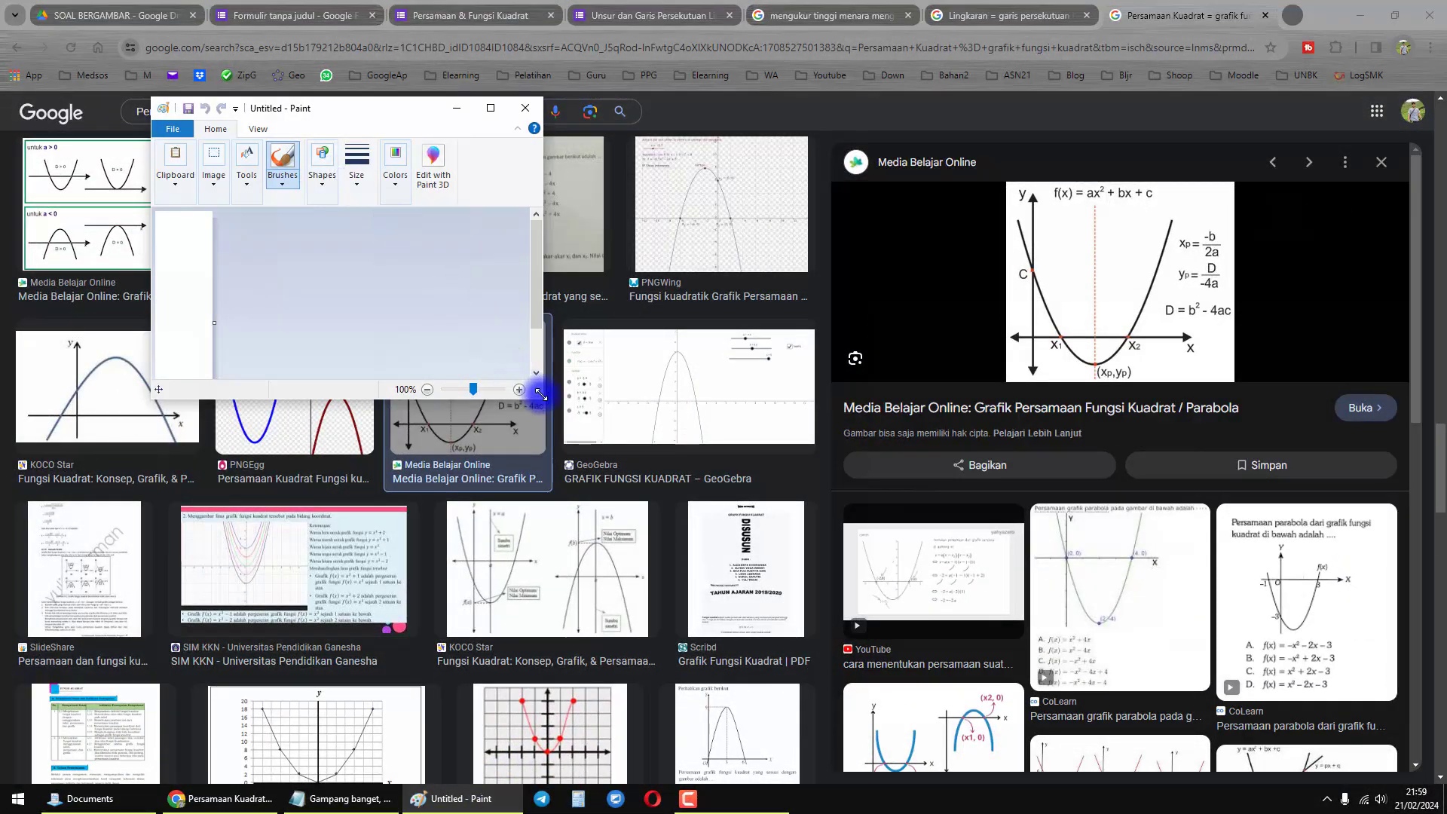
pyautogui.moveTo(541, 395); pyautogui.dragTo(643, 555)
pyautogui.rightClick(1112, 296)
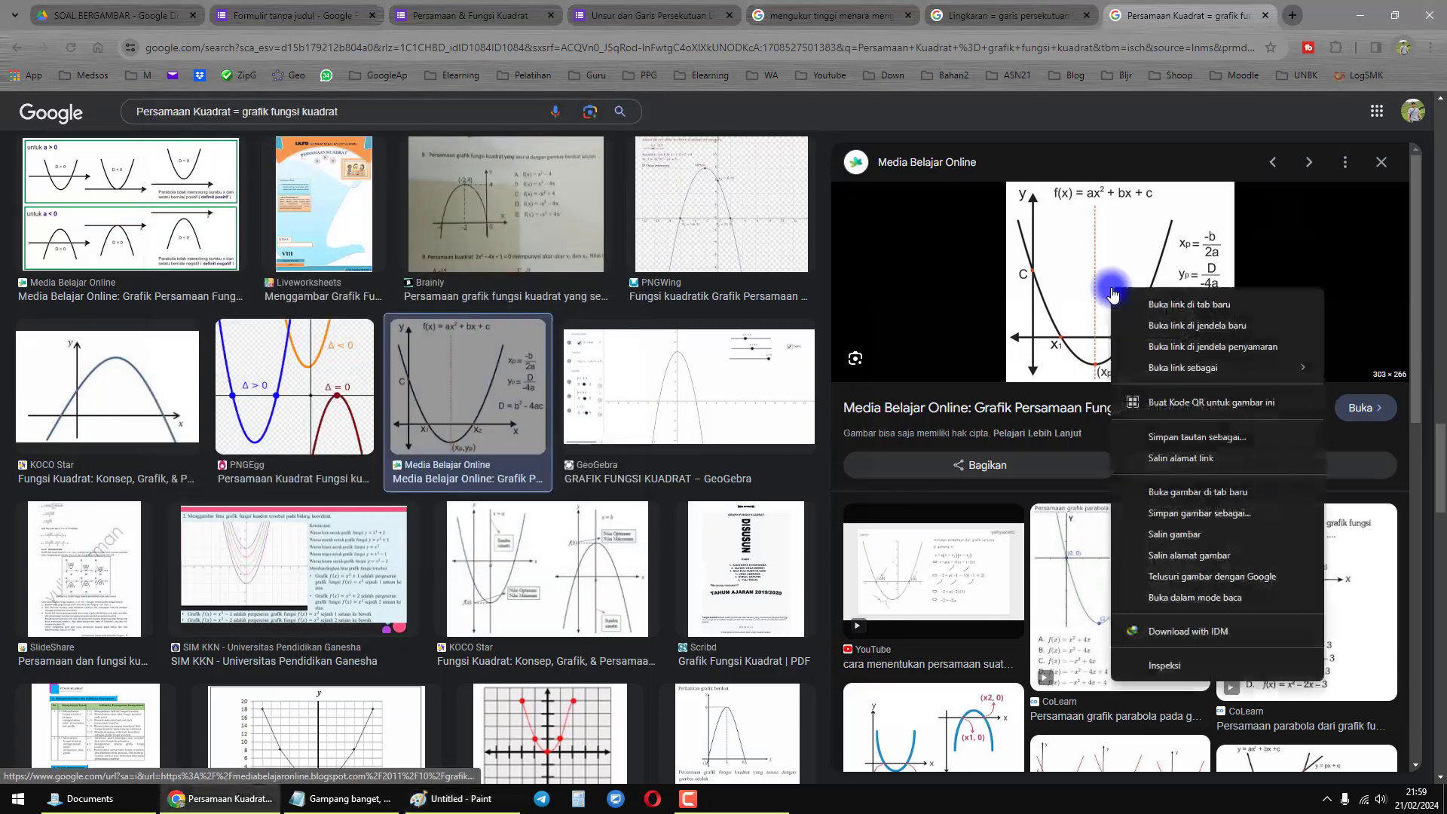
pyautogui.click(1174, 540)
pyautogui.click(464, 797)
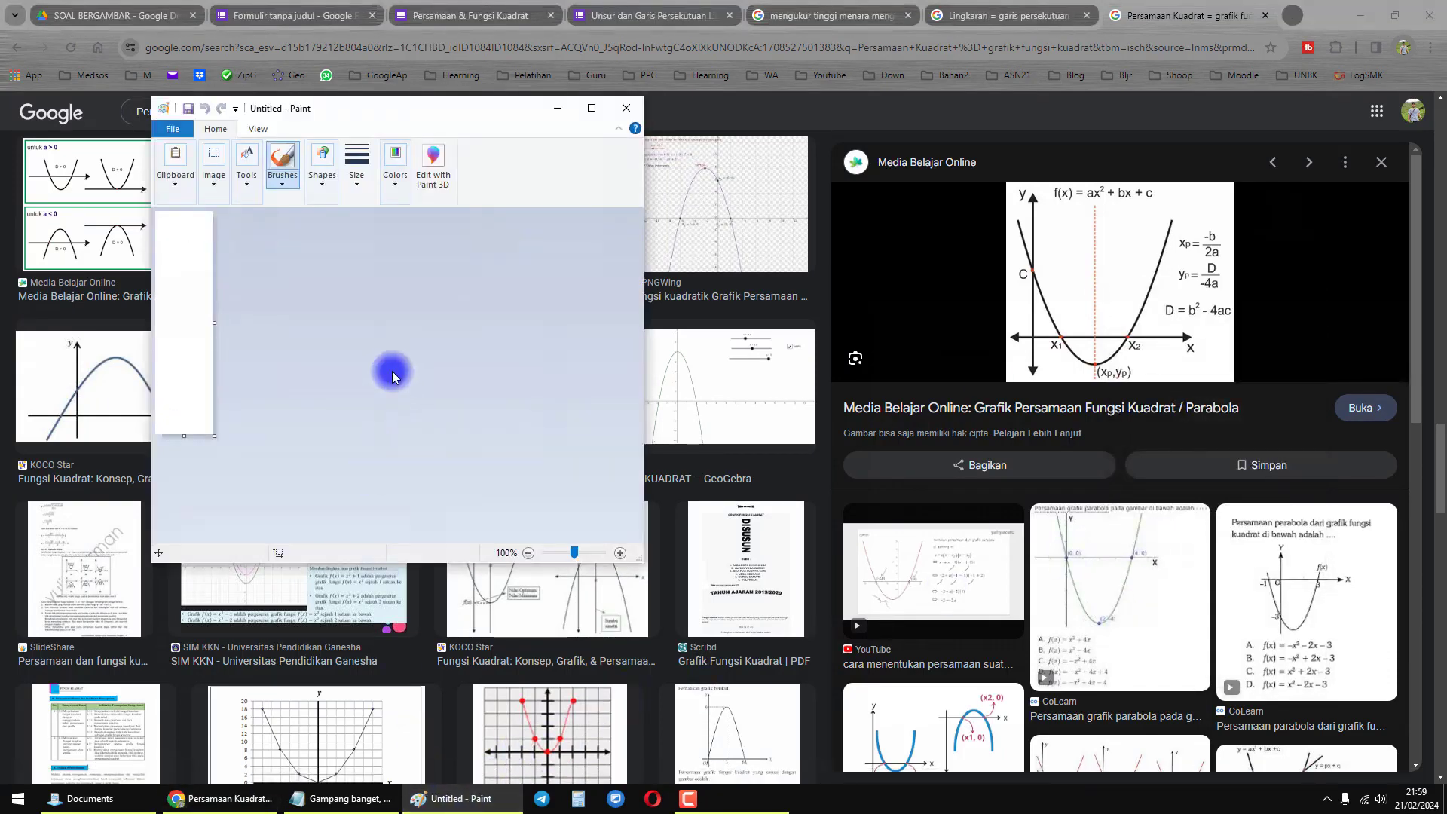
pyautogui.hotkey('ctrl', 'v')
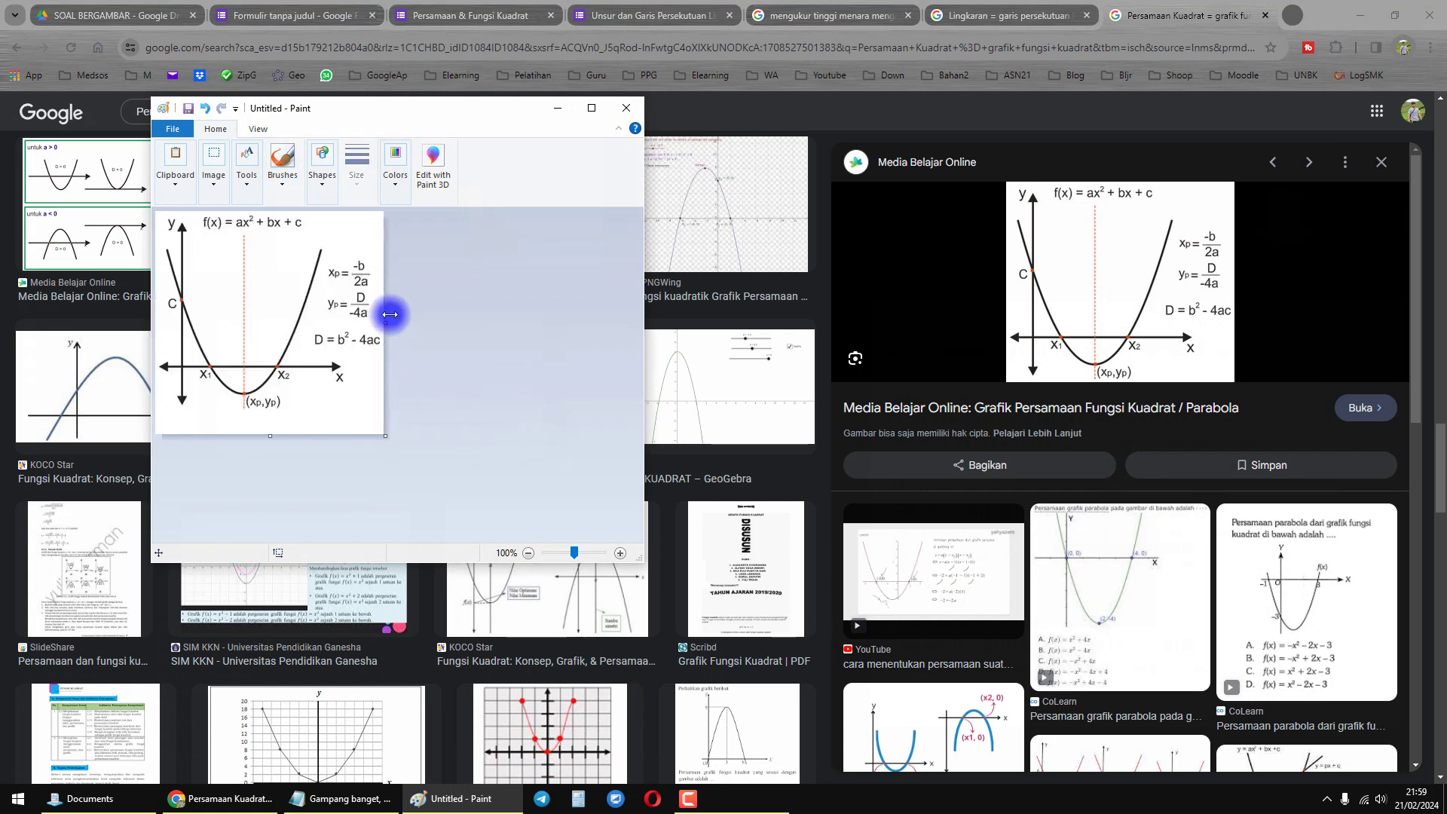
pyautogui.moveTo(271, 436); pyautogui.dragTo(274, 425)
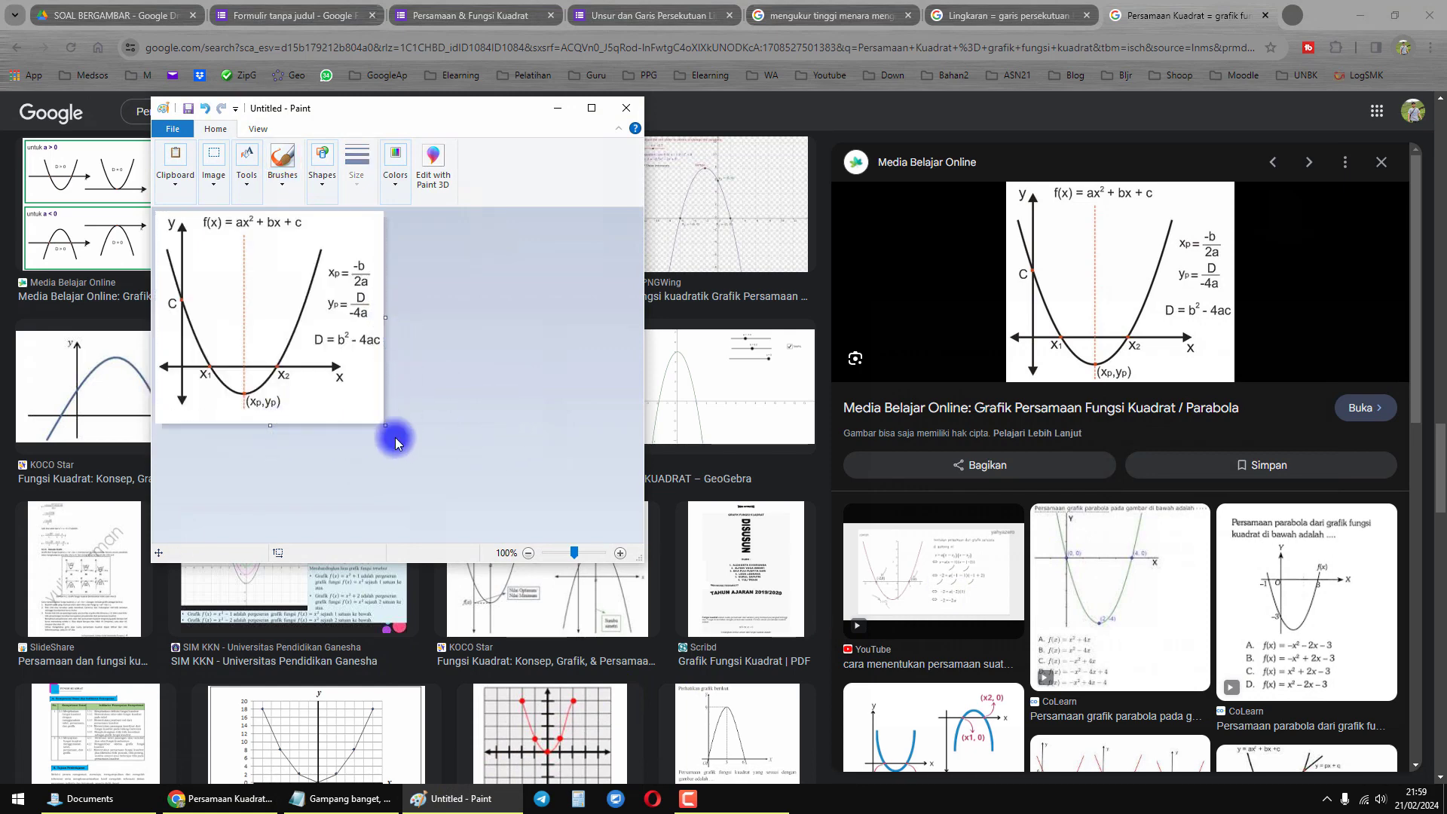
# - Erase the xp, yp and D formulas beside the parabola and shift the f(x) = ax² + bx + c label to the right
pyautogui.doubleClick(517, 108)
pyautogui.scroll(2, 346, 224)
pyautogui.scroll(-1, 284, 220)
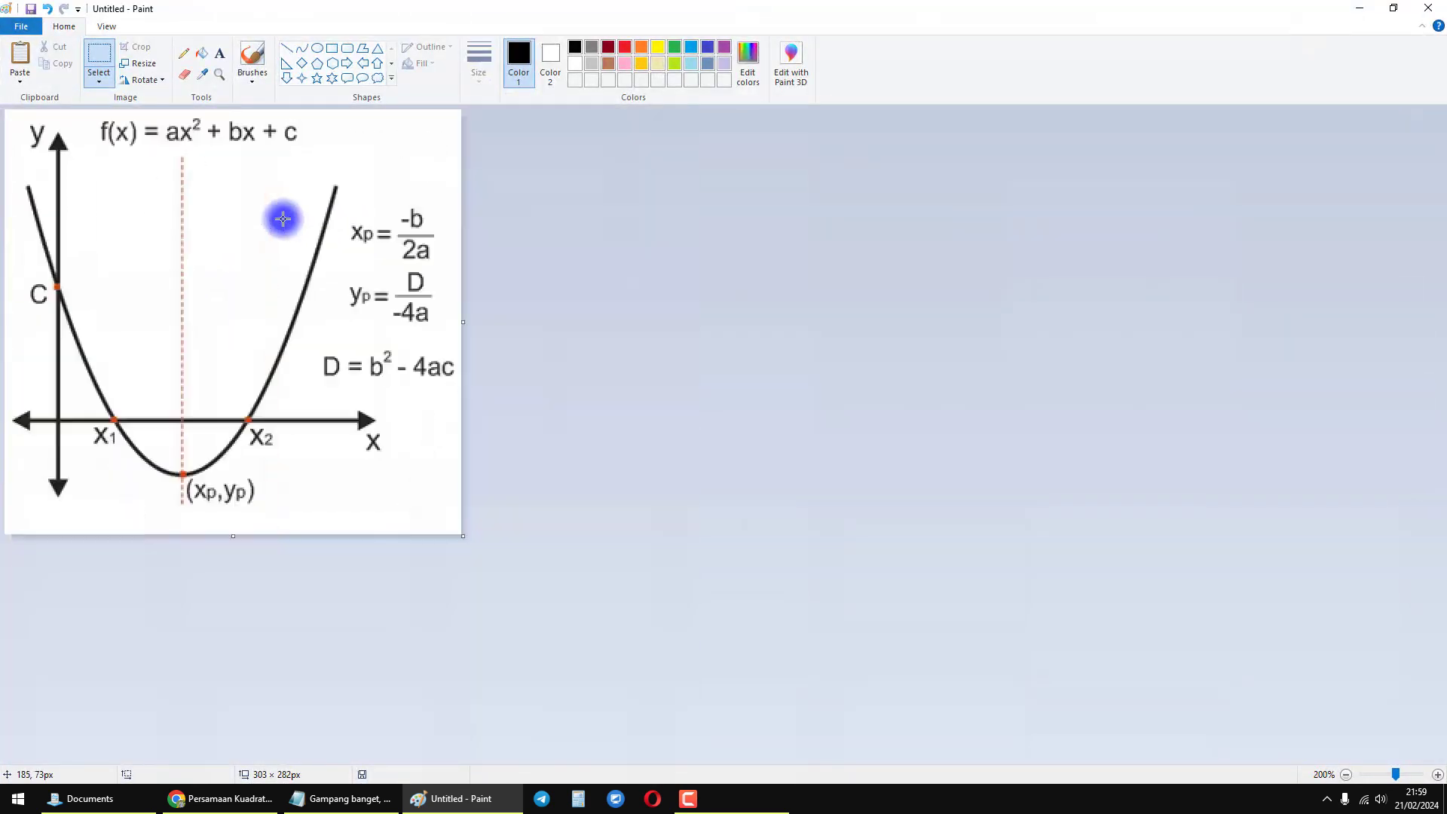
pyautogui.click(100, 55)
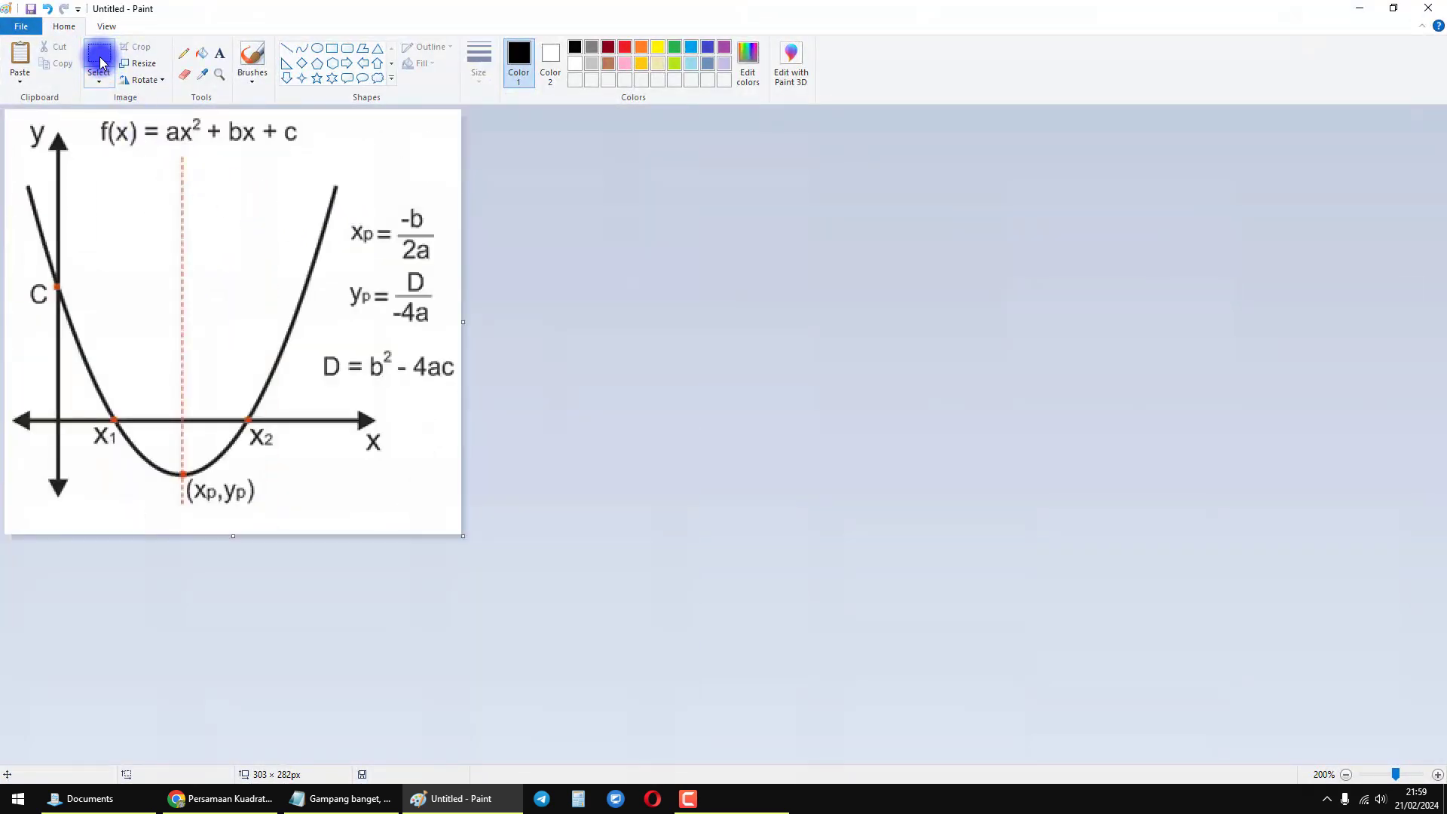
pyautogui.moveTo(343, 204); pyautogui.dragTo(441, 261)
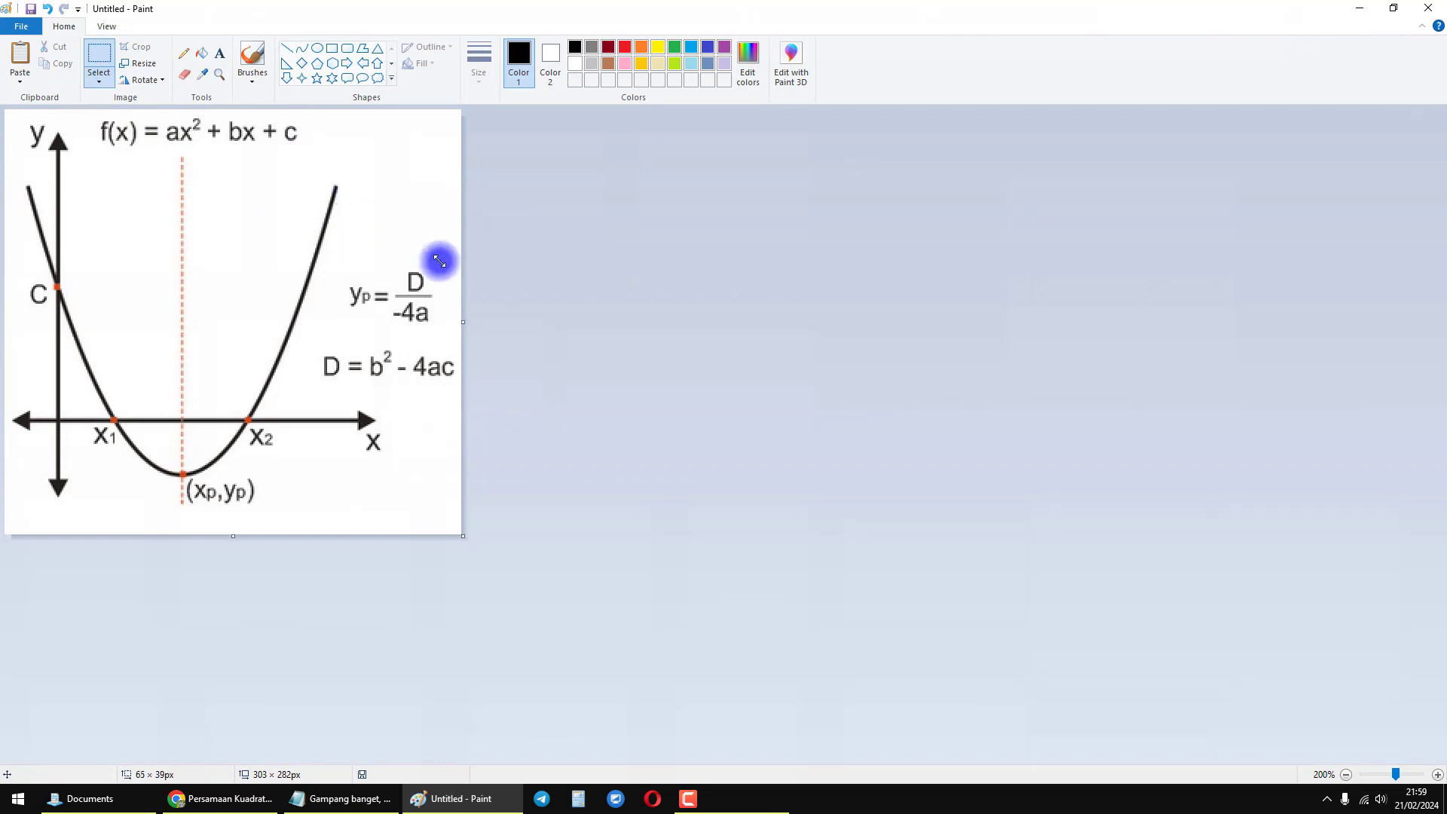
pyautogui.moveTo(340, 257); pyautogui.dragTo(433, 327)
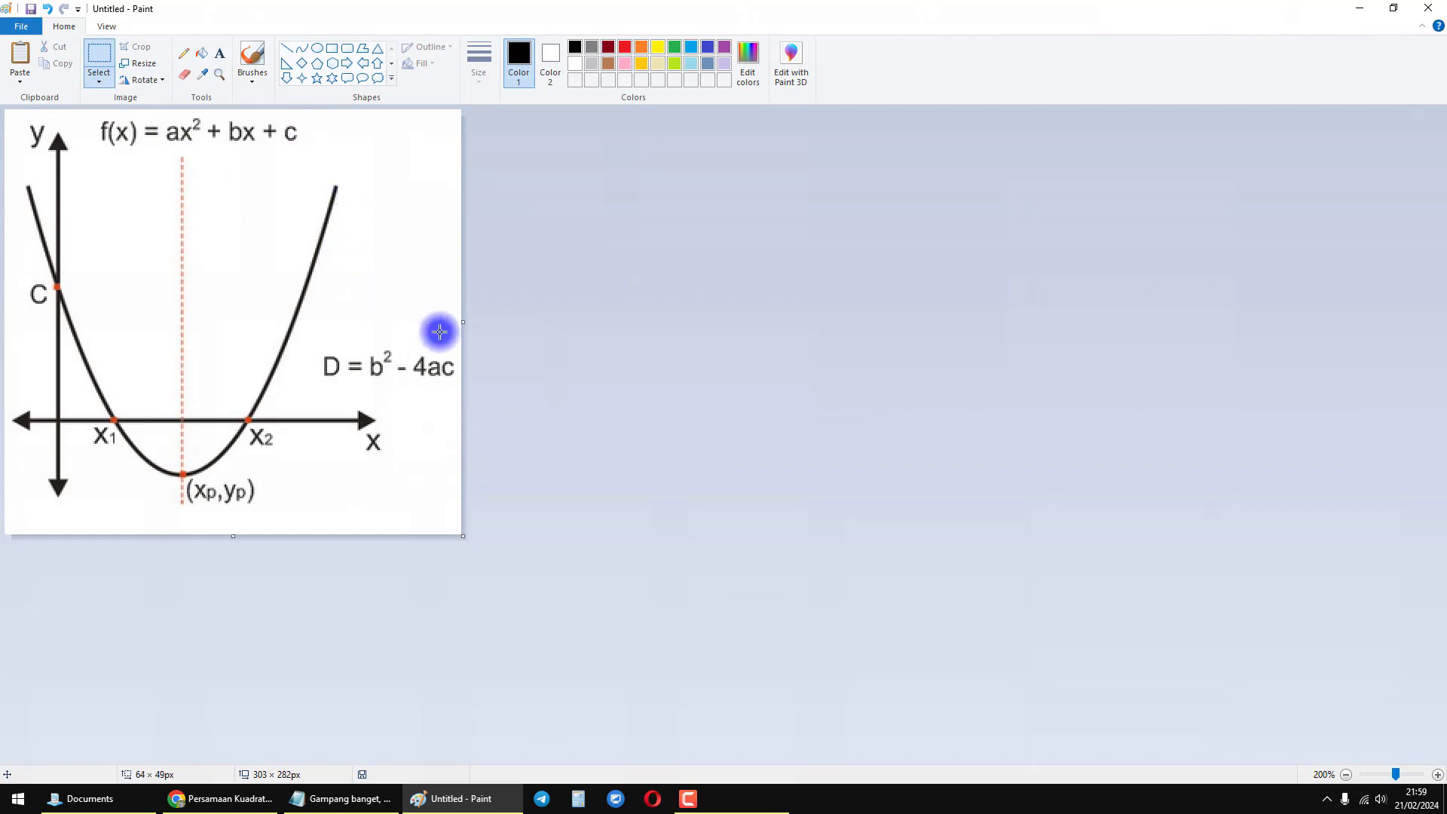
pyautogui.moveTo(315, 348); pyautogui.dragTo(387, 498)
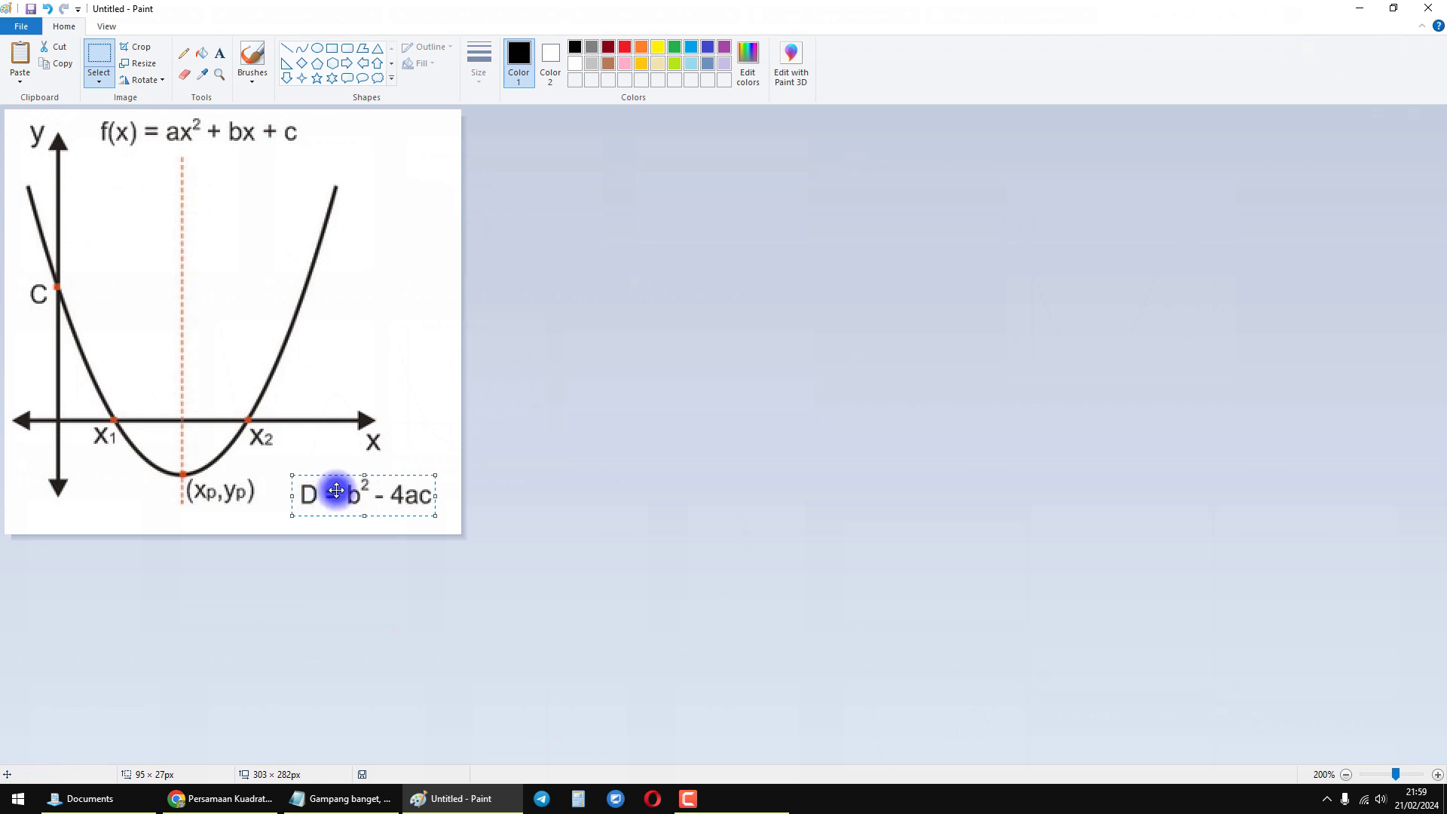
pyautogui.press('Delete')
pyautogui.moveTo(90, 113); pyautogui.dragTo(364, 133)
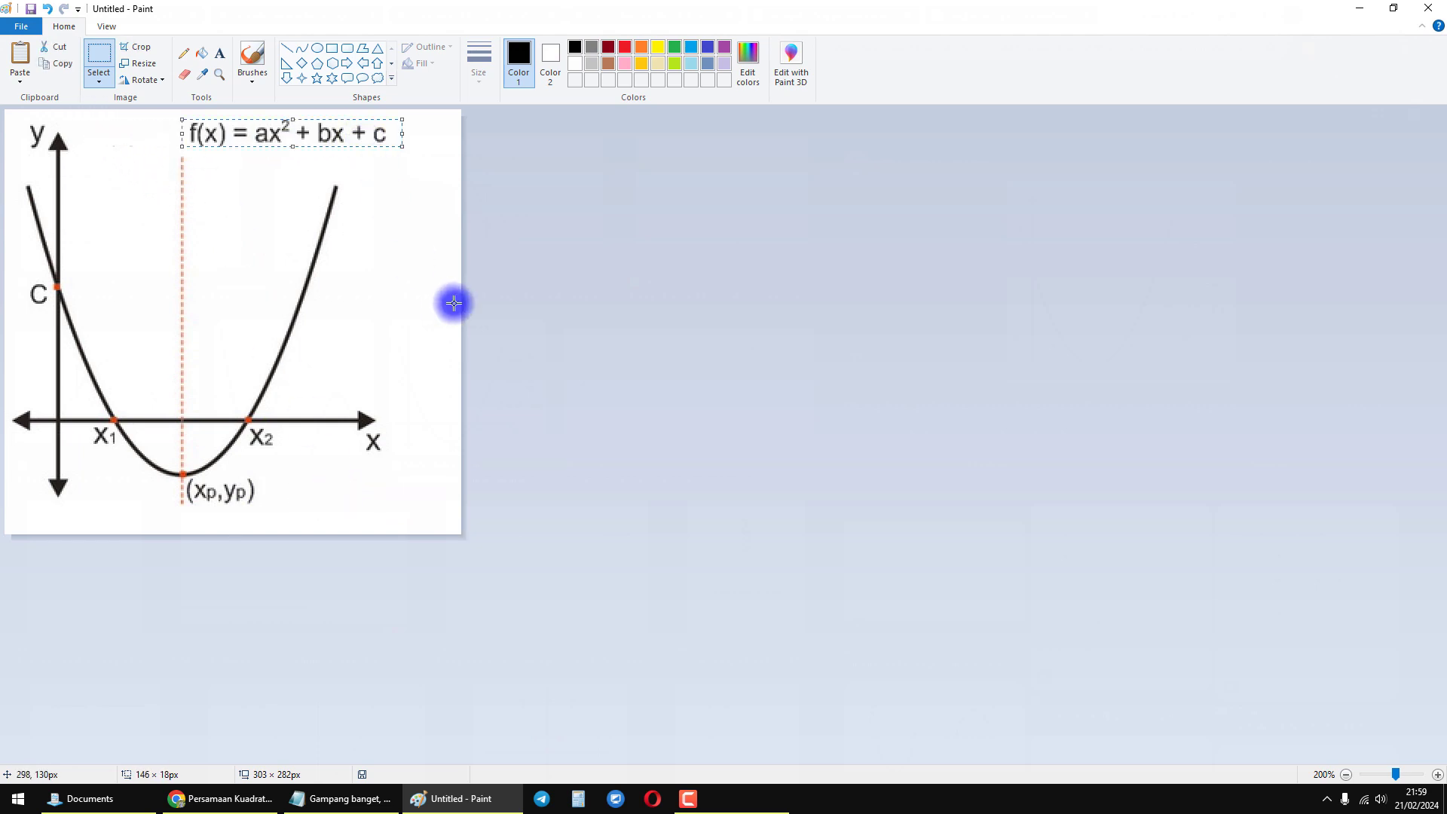
pyautogui.click(422, 248)
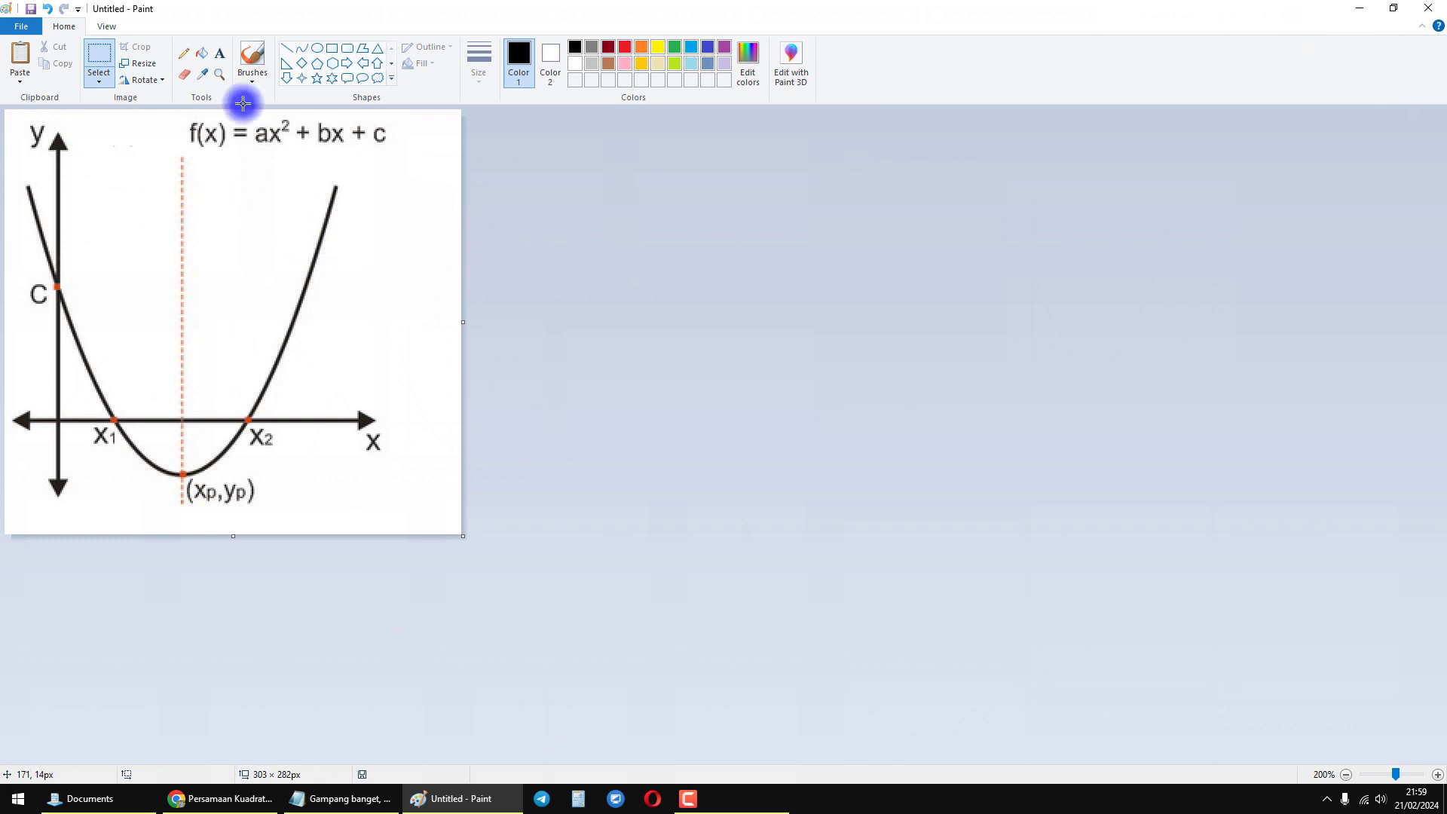
# - Add the text DSF in Calibri 20 and position it just to the right of the parabola's right arm
pyautogui.click(217, 60)
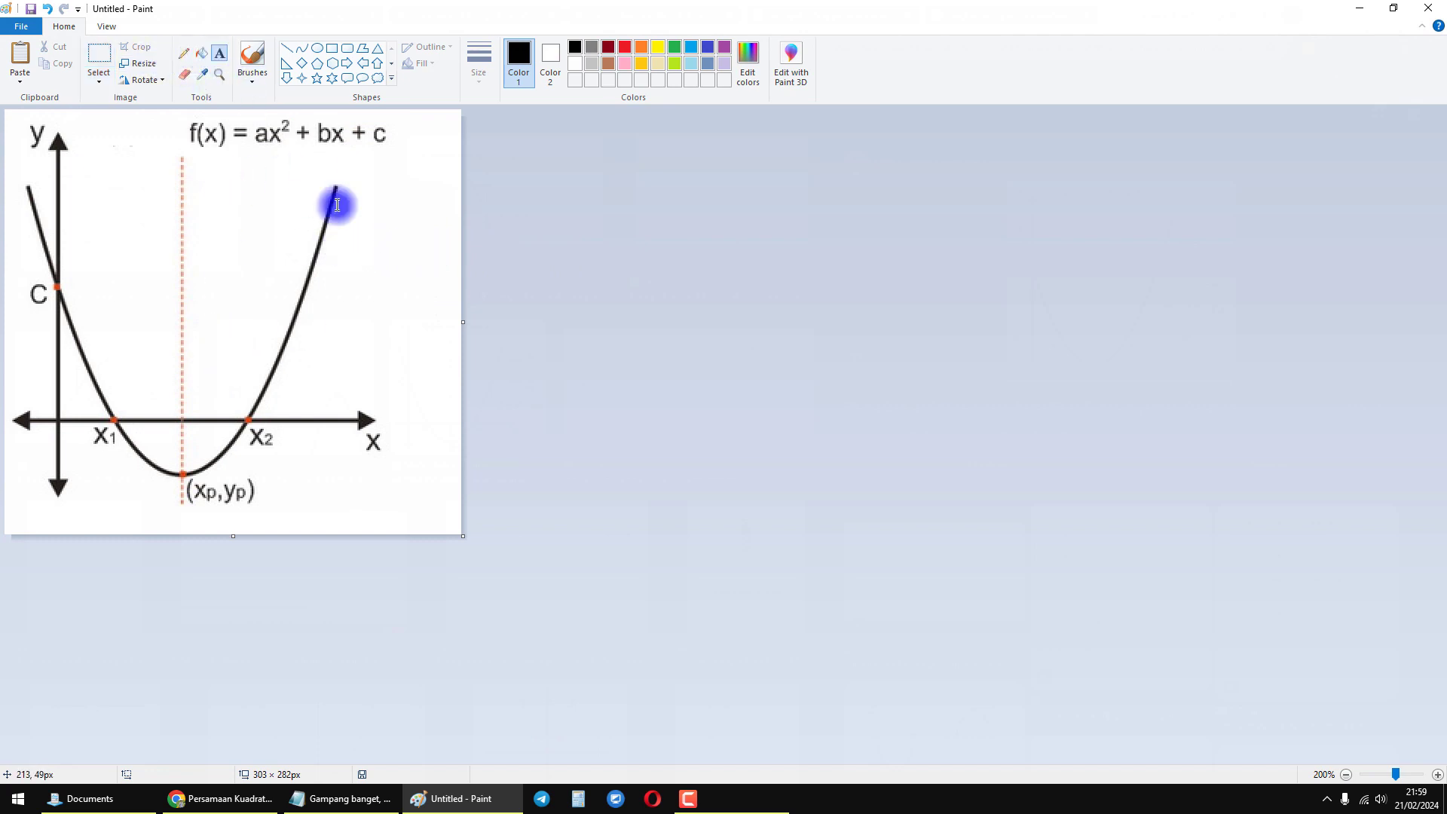
pyautogui.click(356, 249)
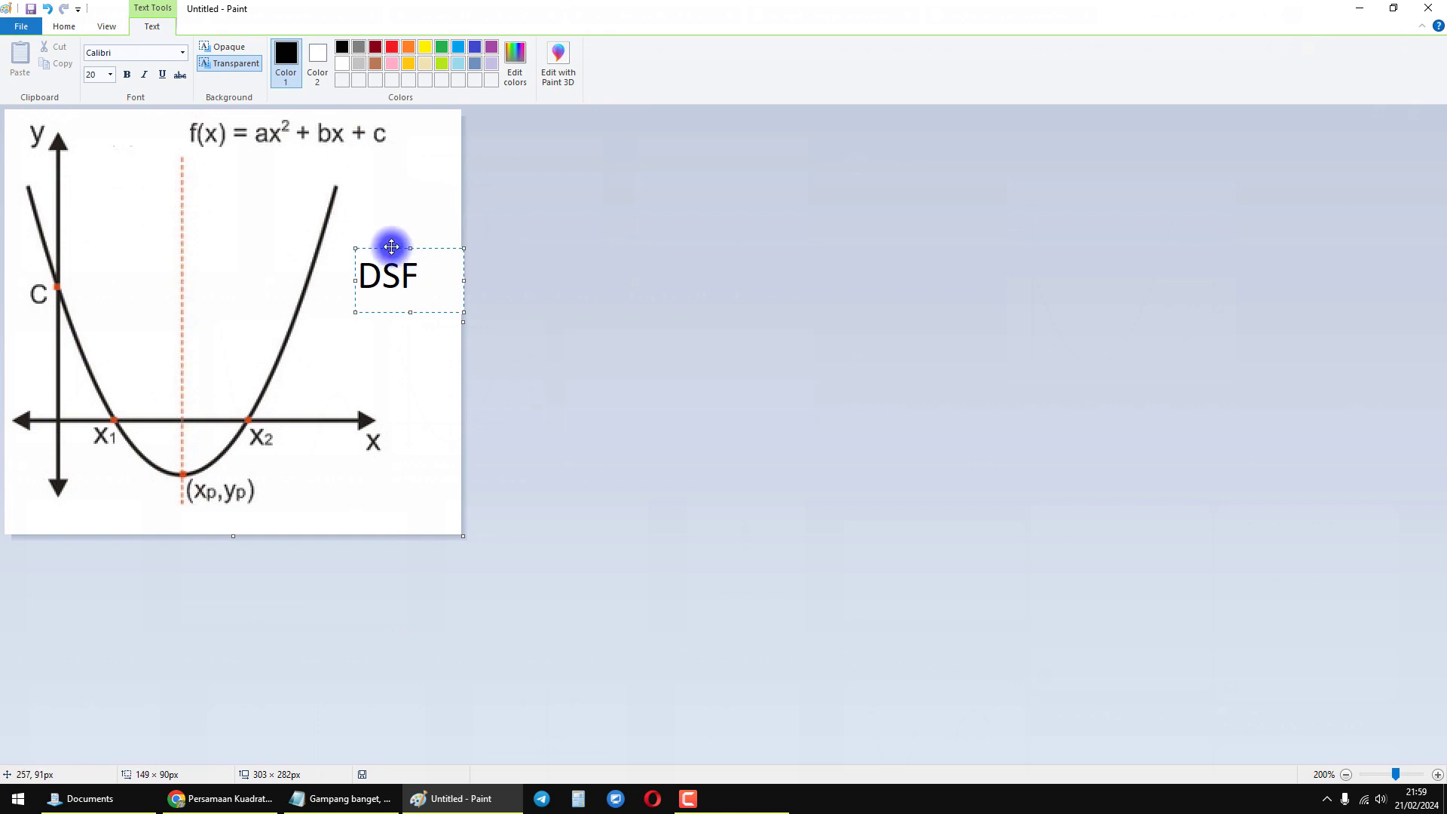
pyautogui.moveTo(391, 246); pyautogui.dragTo(376, 240)
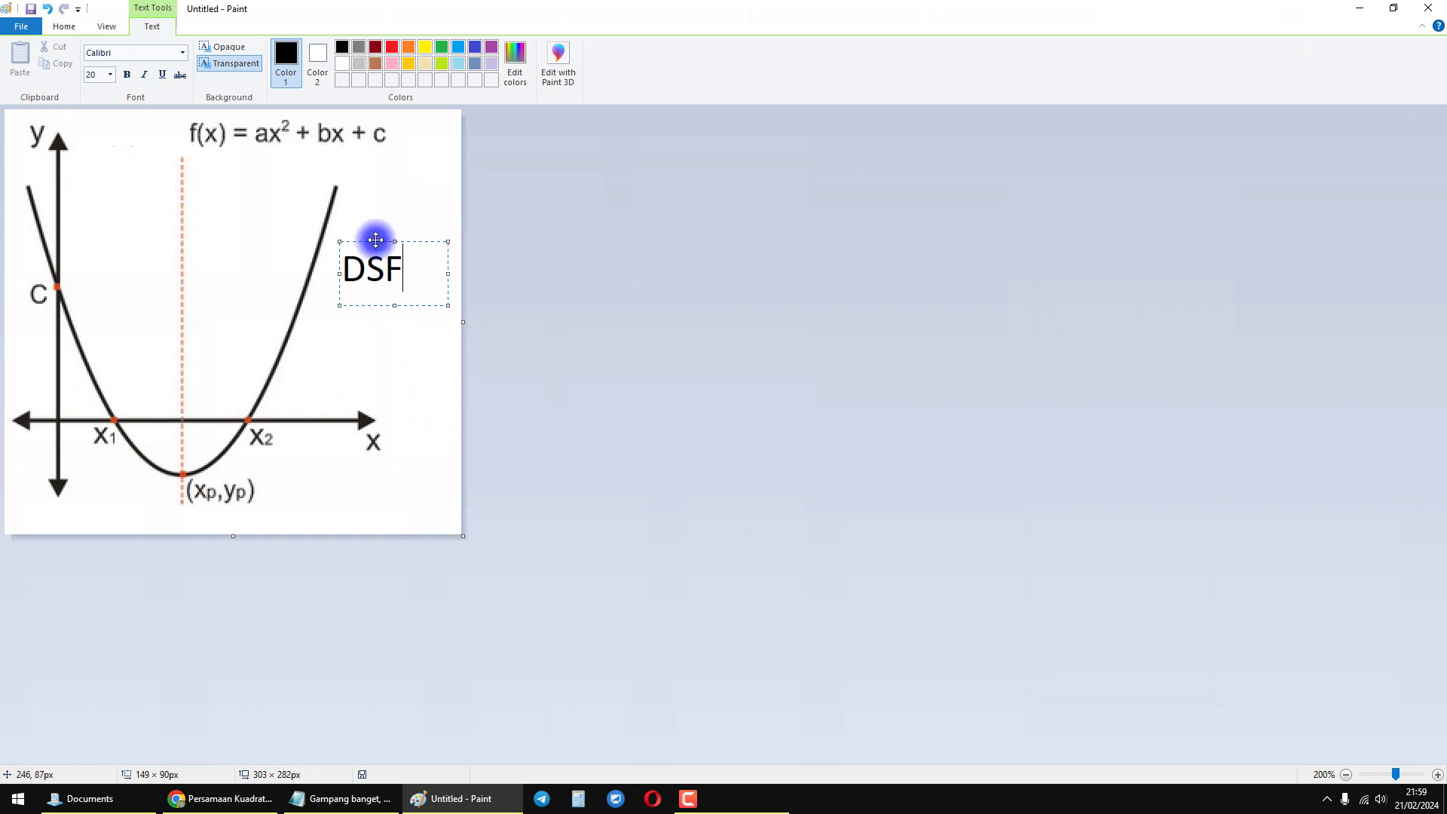
pyautogui.moveTo(419, 242); pyautogui.dragTo(413, 239)
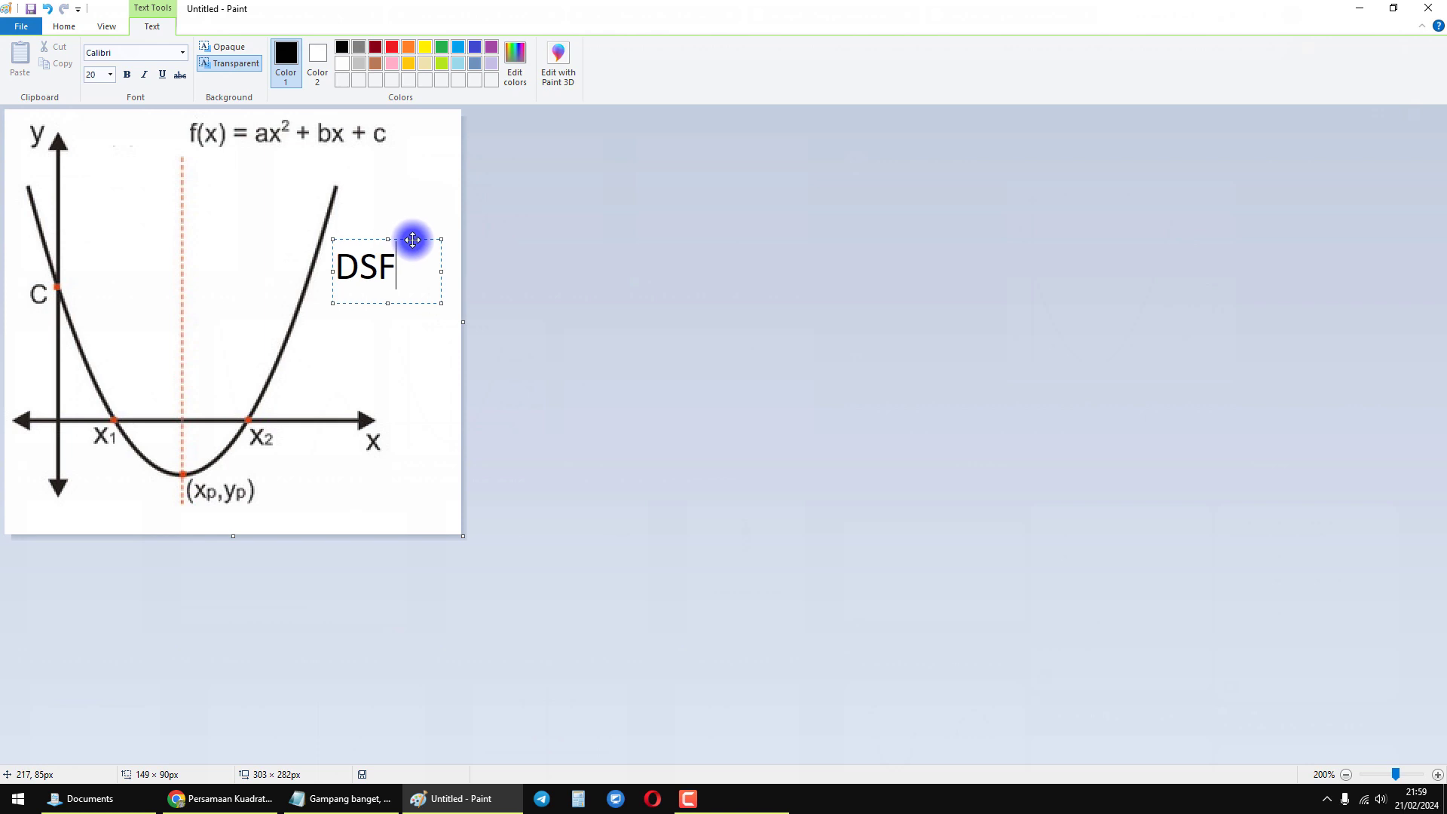
# - Finish the DSF text and discard the edited parabola without saving, leaving a new blank Paint image
pyautogui.click(418, 405)
pyautogui.hotkey('alt', 'F4')
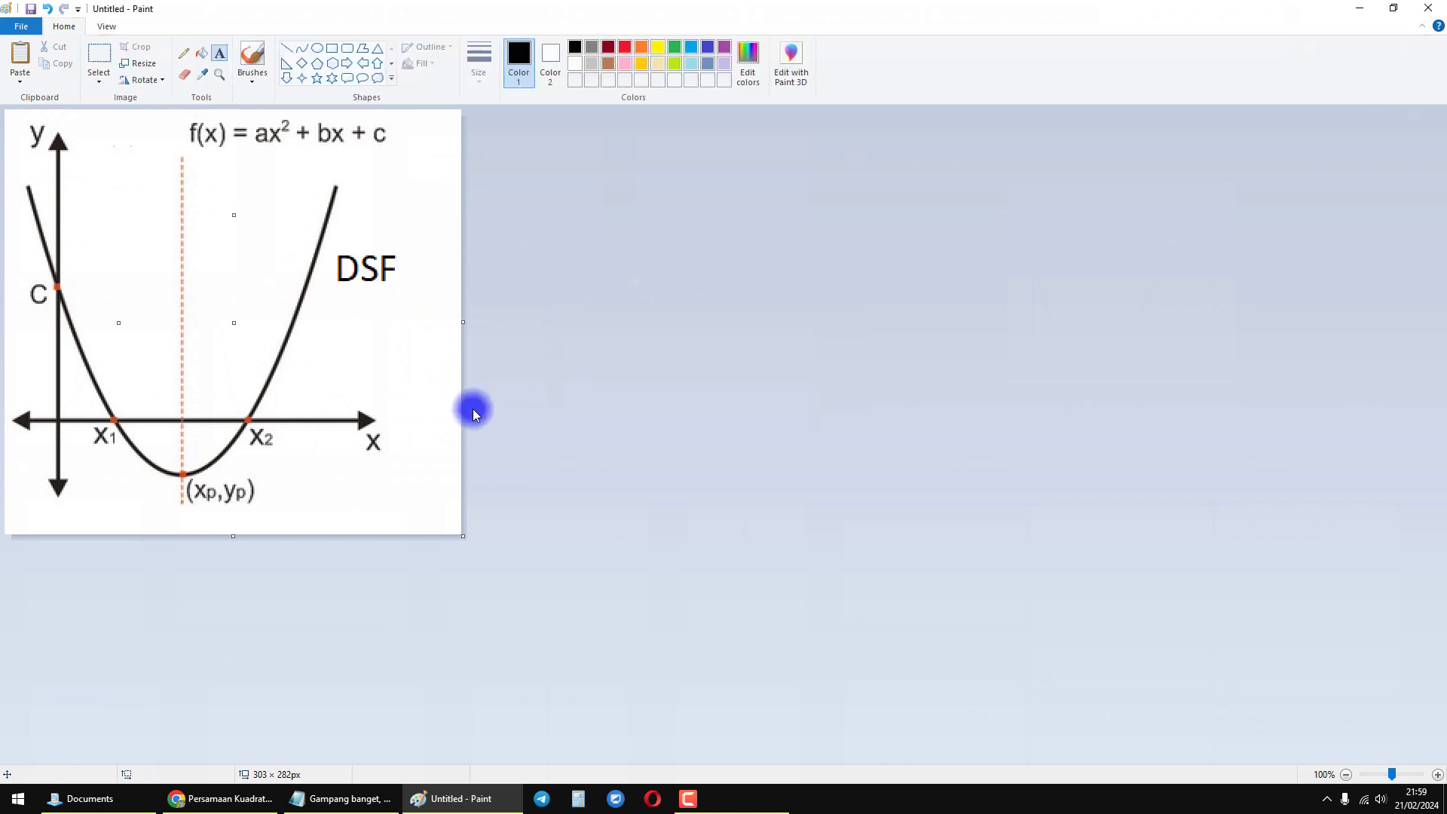
pyautogui.press('n')
# - Switch to Chrome and examine the related parabola images, including the CoLearn question with answer choices A to D
pyautogui.click(226, 798)
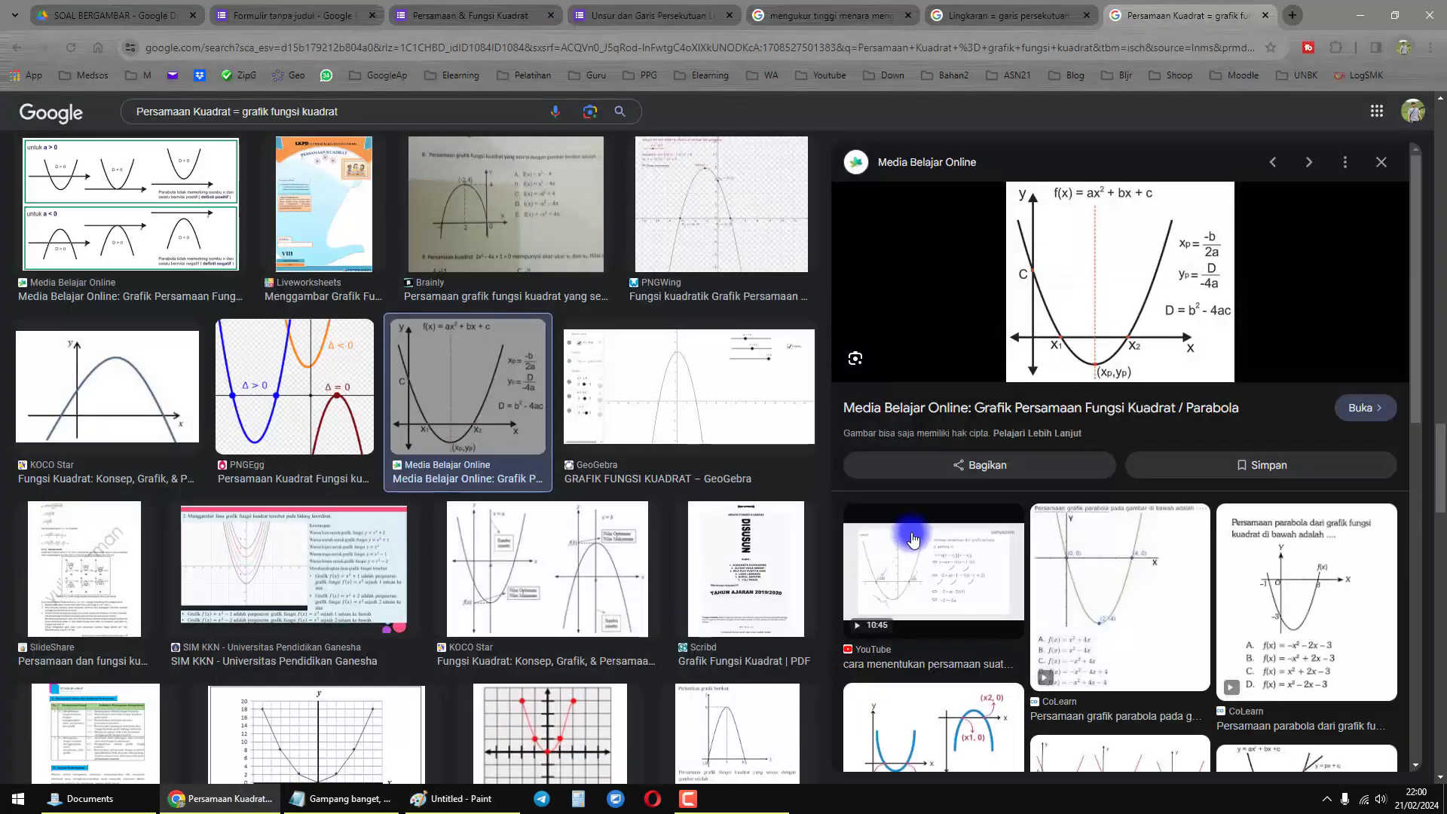
pyautogui.scroll(-2, 1054, 565)
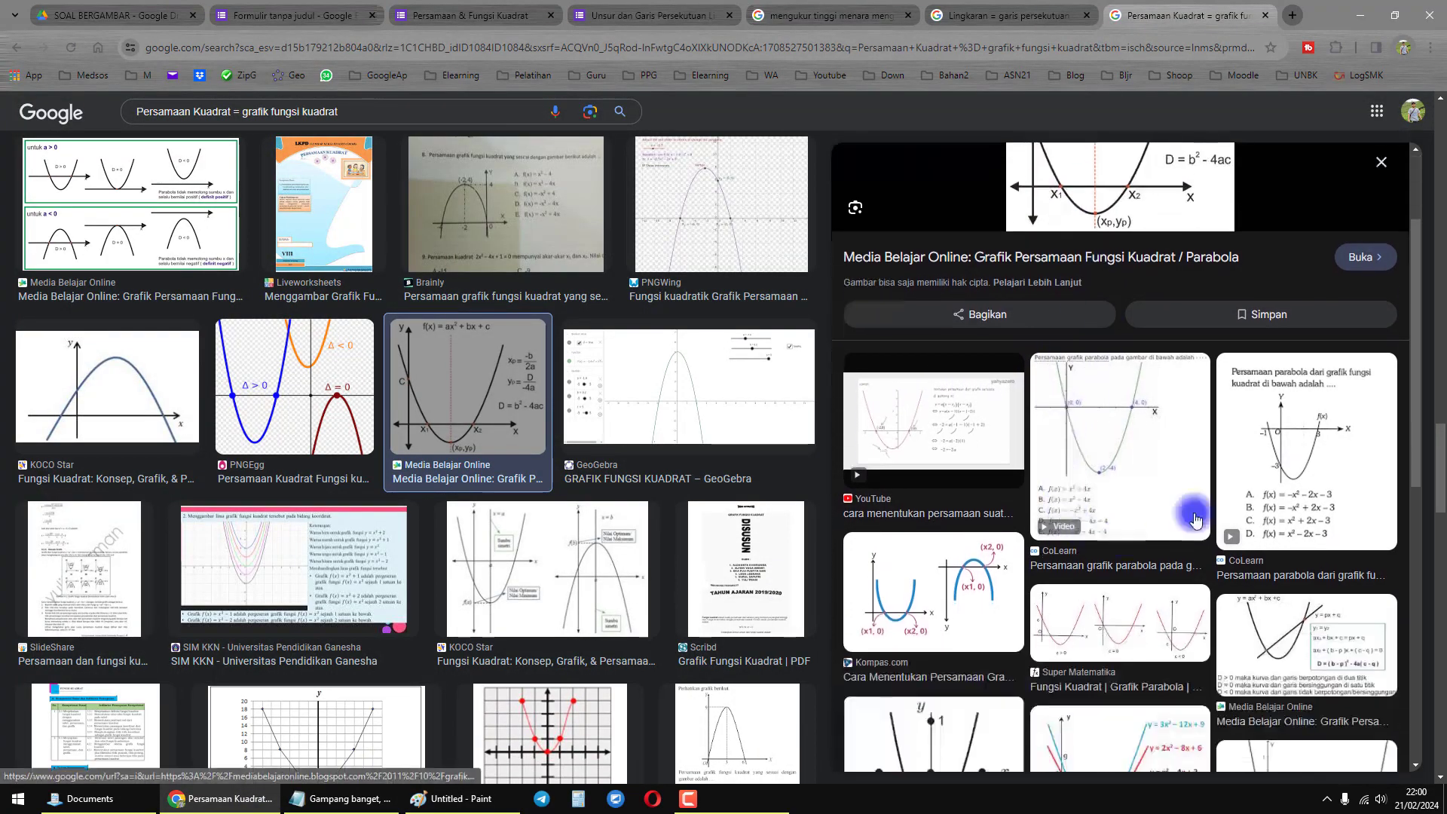
pyautogui.click(1267, 424)
pyautogui.scroll(-3, 1062, 517)
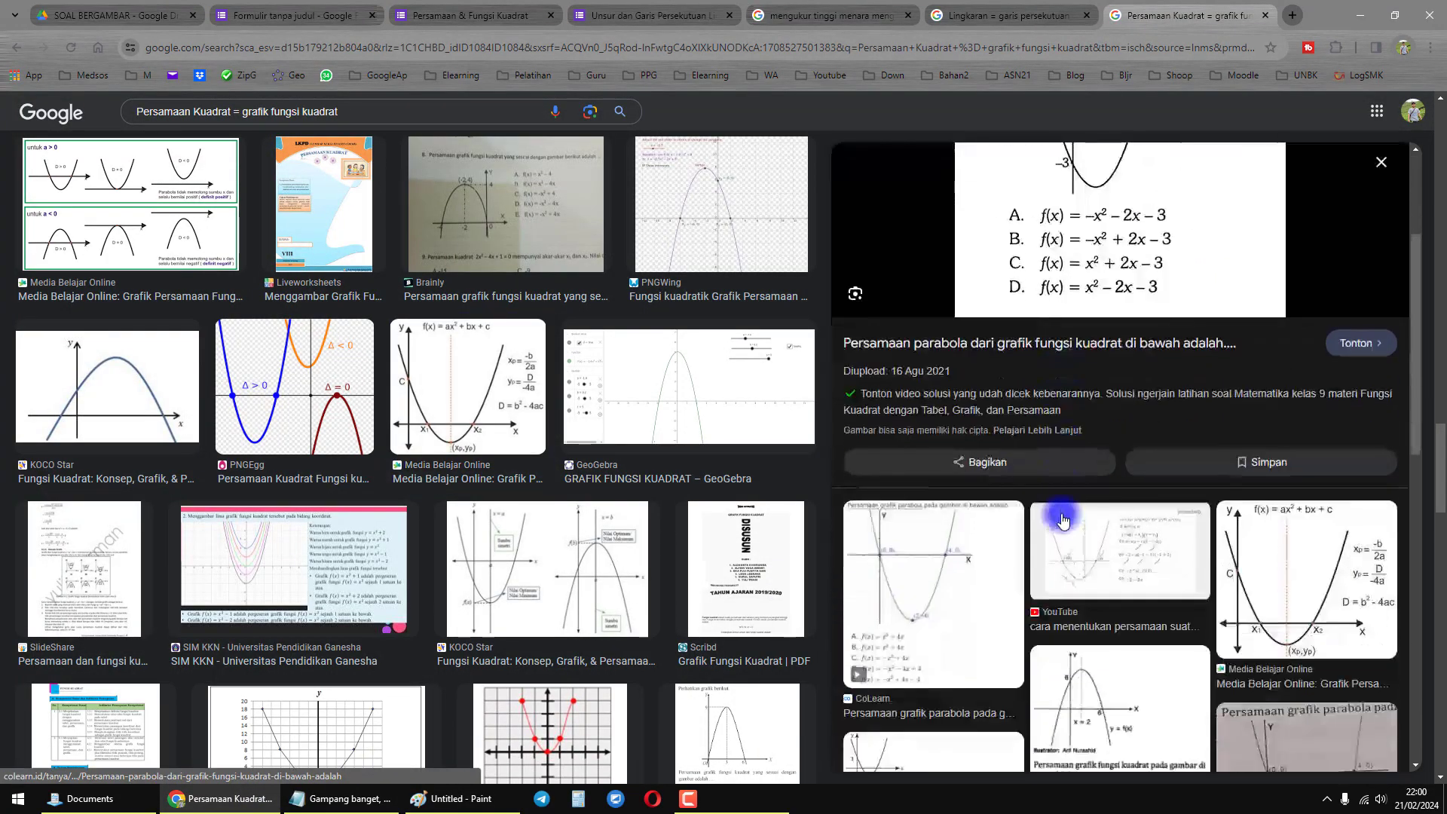
pyautogui.scroll(-2, 1163, 538)
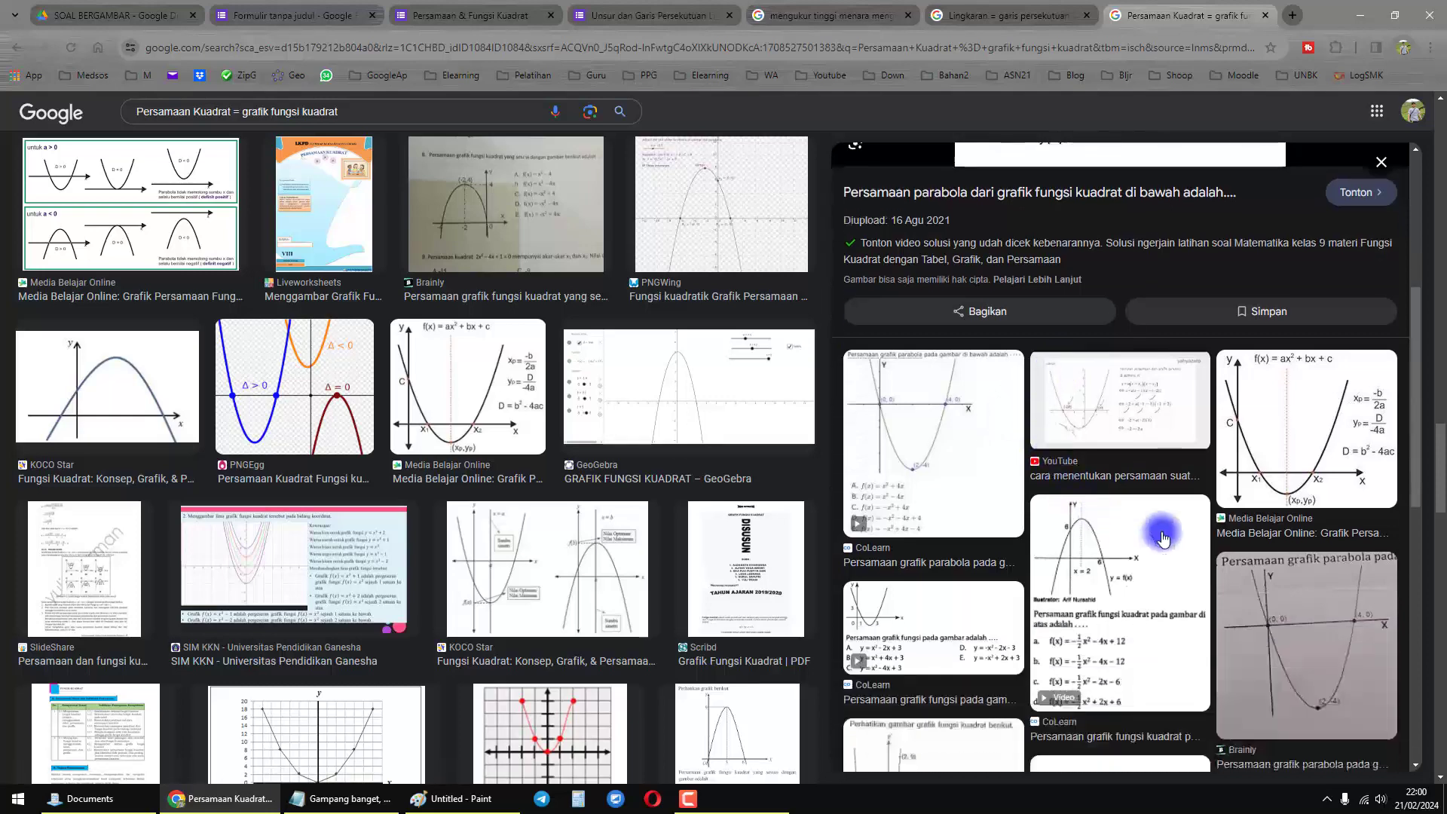
# - Copy the Media Belajar Online parabola image from the related results and paste it onto the blank Paint canvas
pyautogui.click(1295, 450)
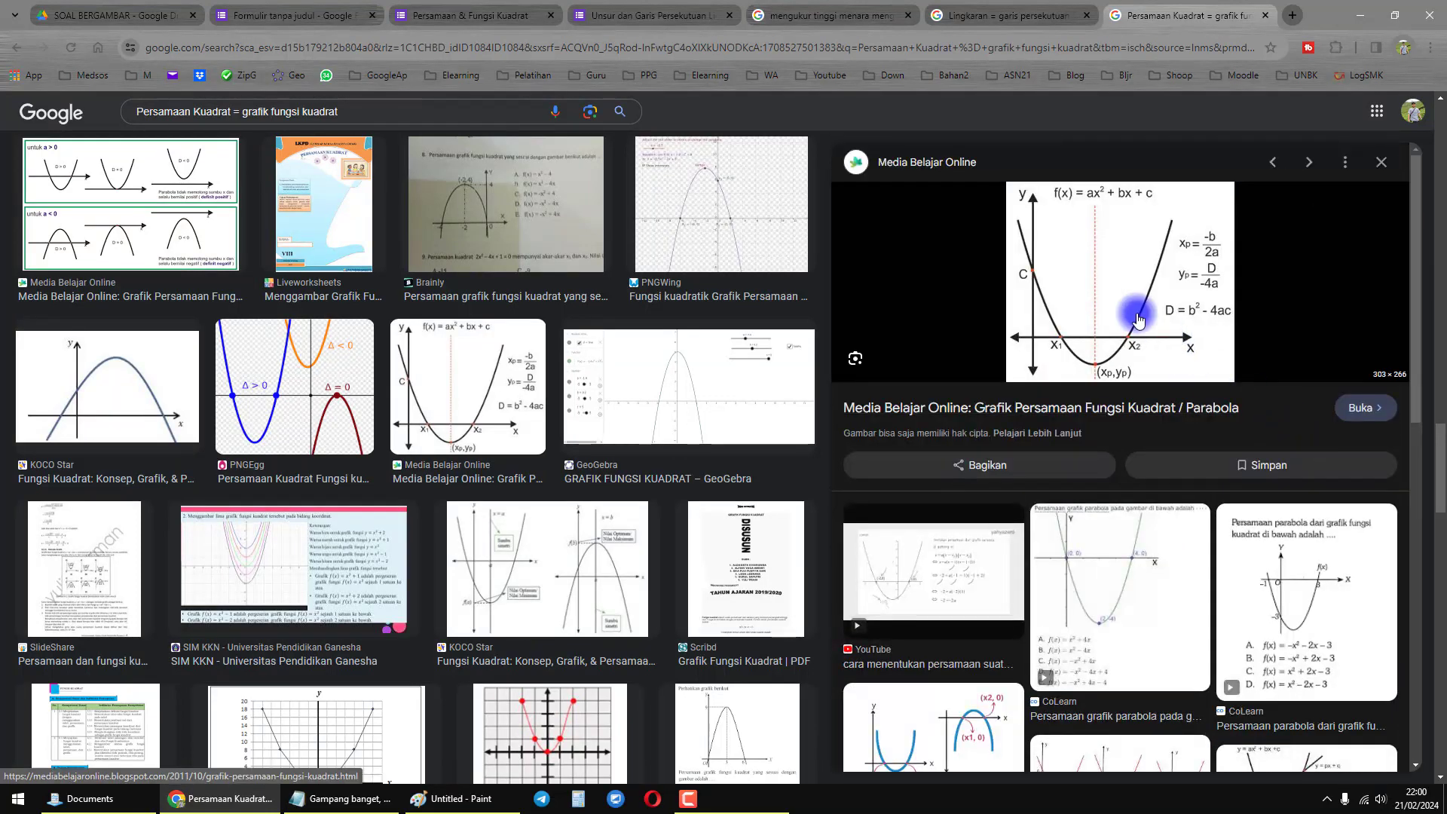
pyautogui.rightClick(1115, 291)
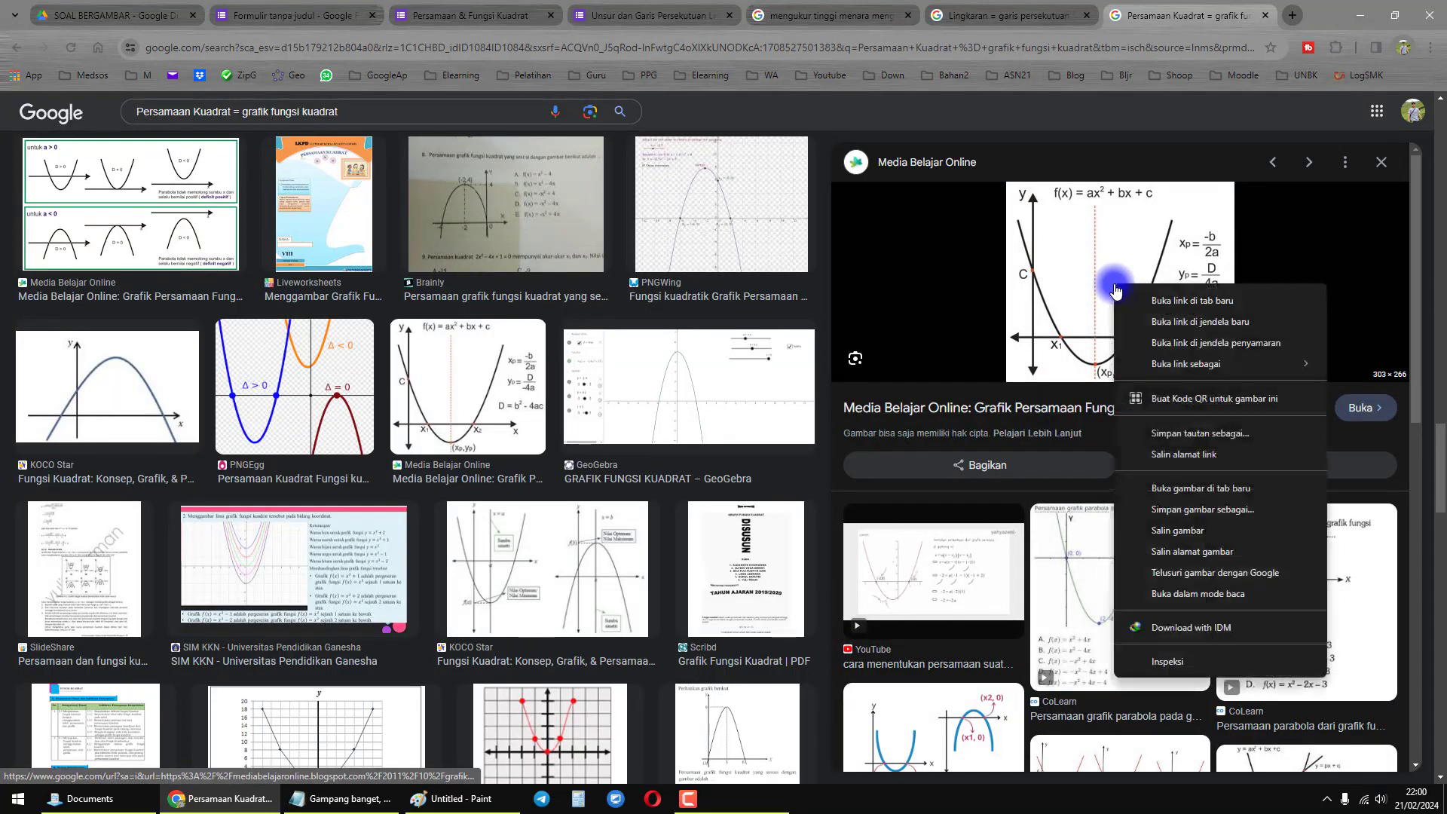
pyautogui.click(1174, 531)
pyautogui.click(426, 798)
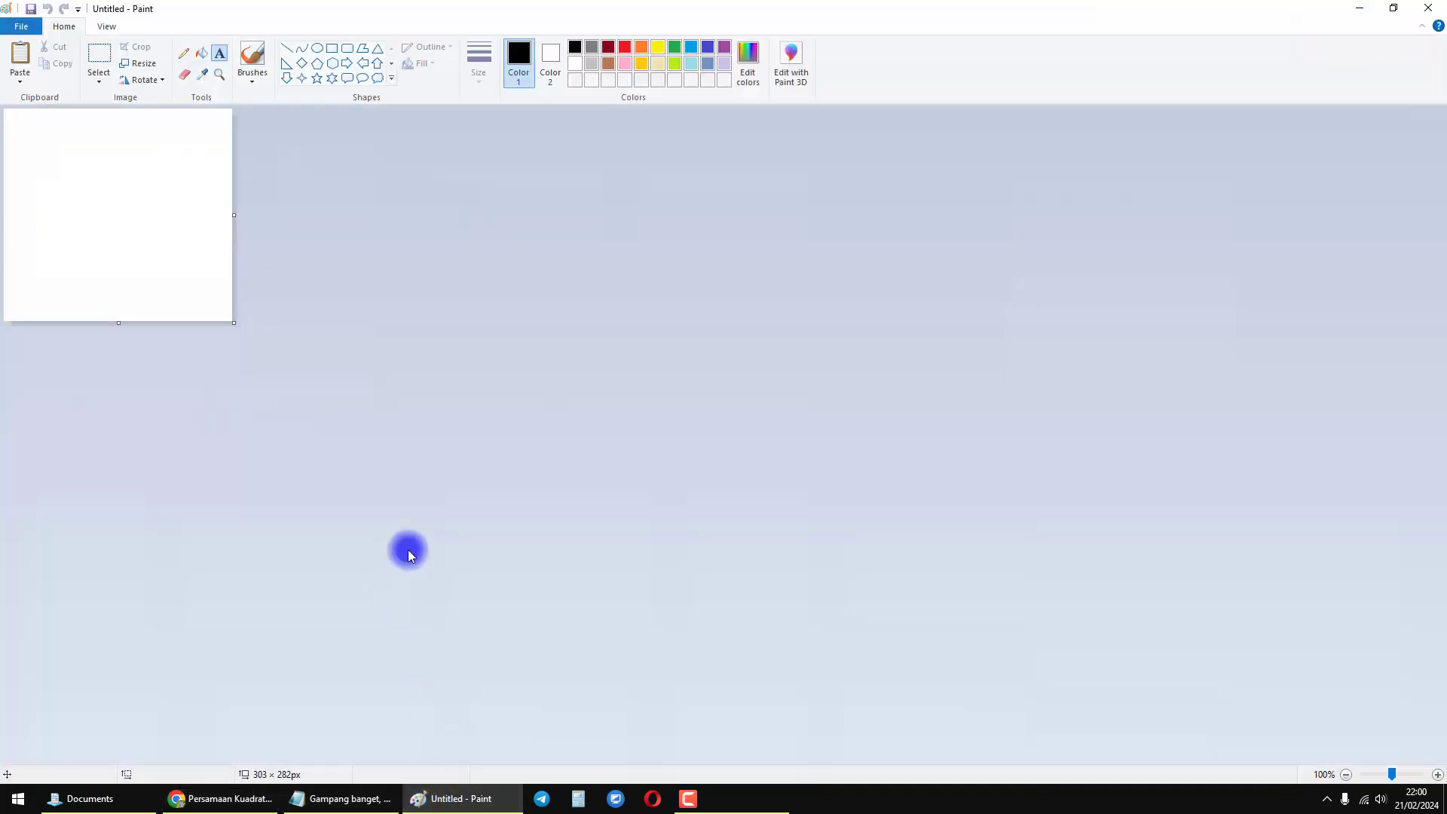
pyautogui.hotkey('ctrl', 'v')
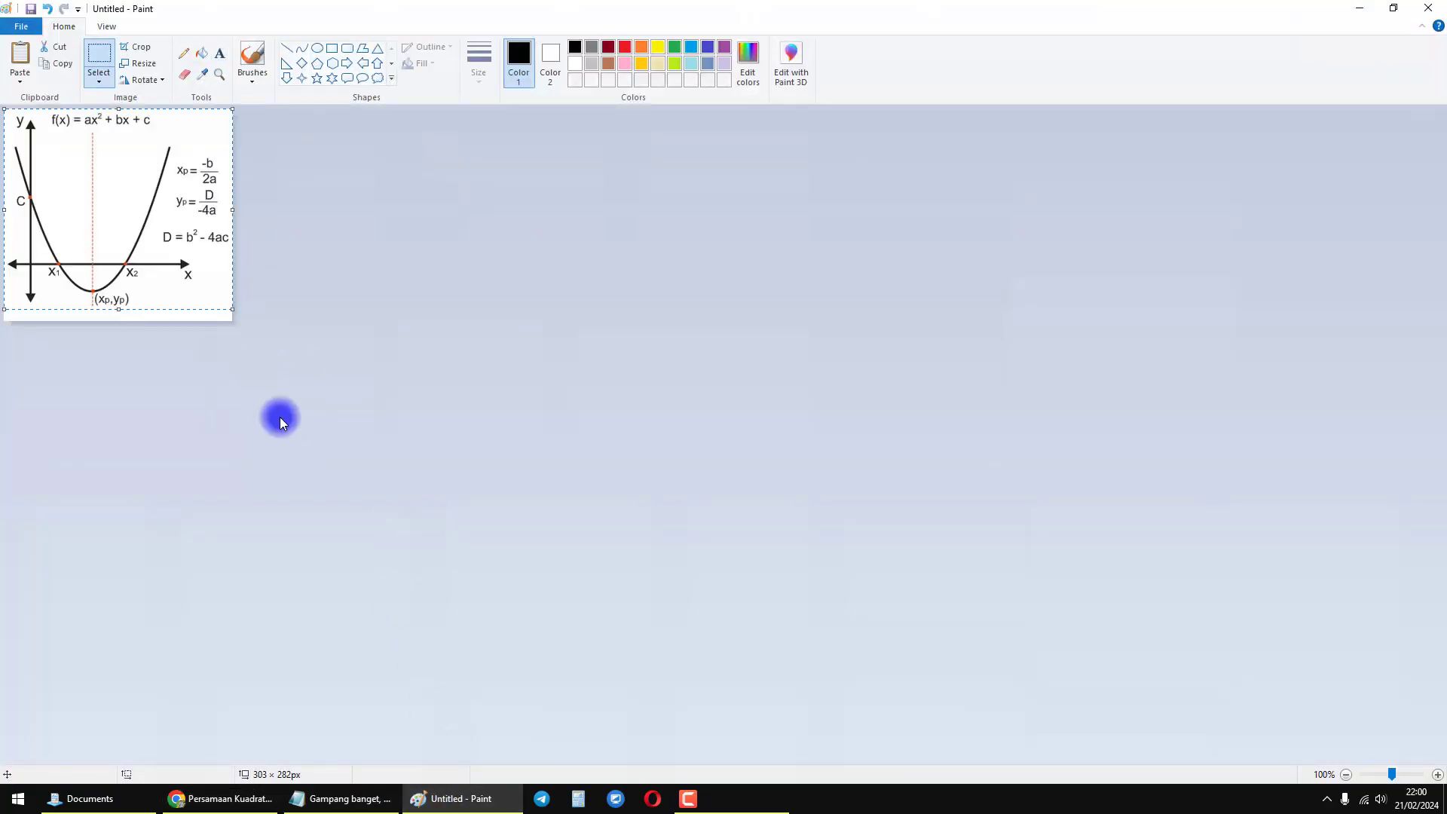
pyautogui.scroll(1, 276, 404)
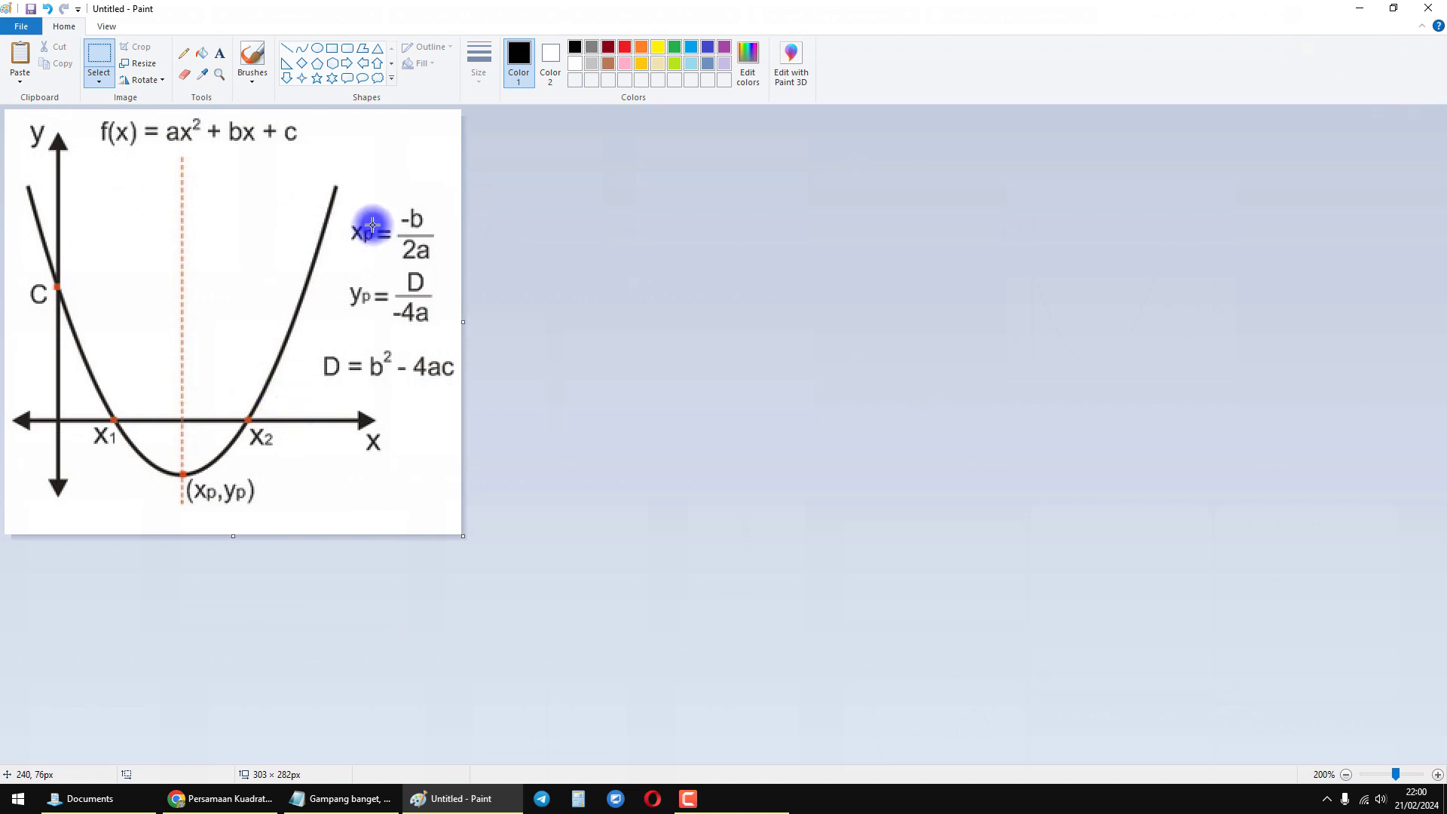
# - Erase the xp, yp and D formulas beside the parabola and trim the canvas to a height of 276 px
pyautogui.moveTo(347, 213); pyautogui.dragTo(432, 253)
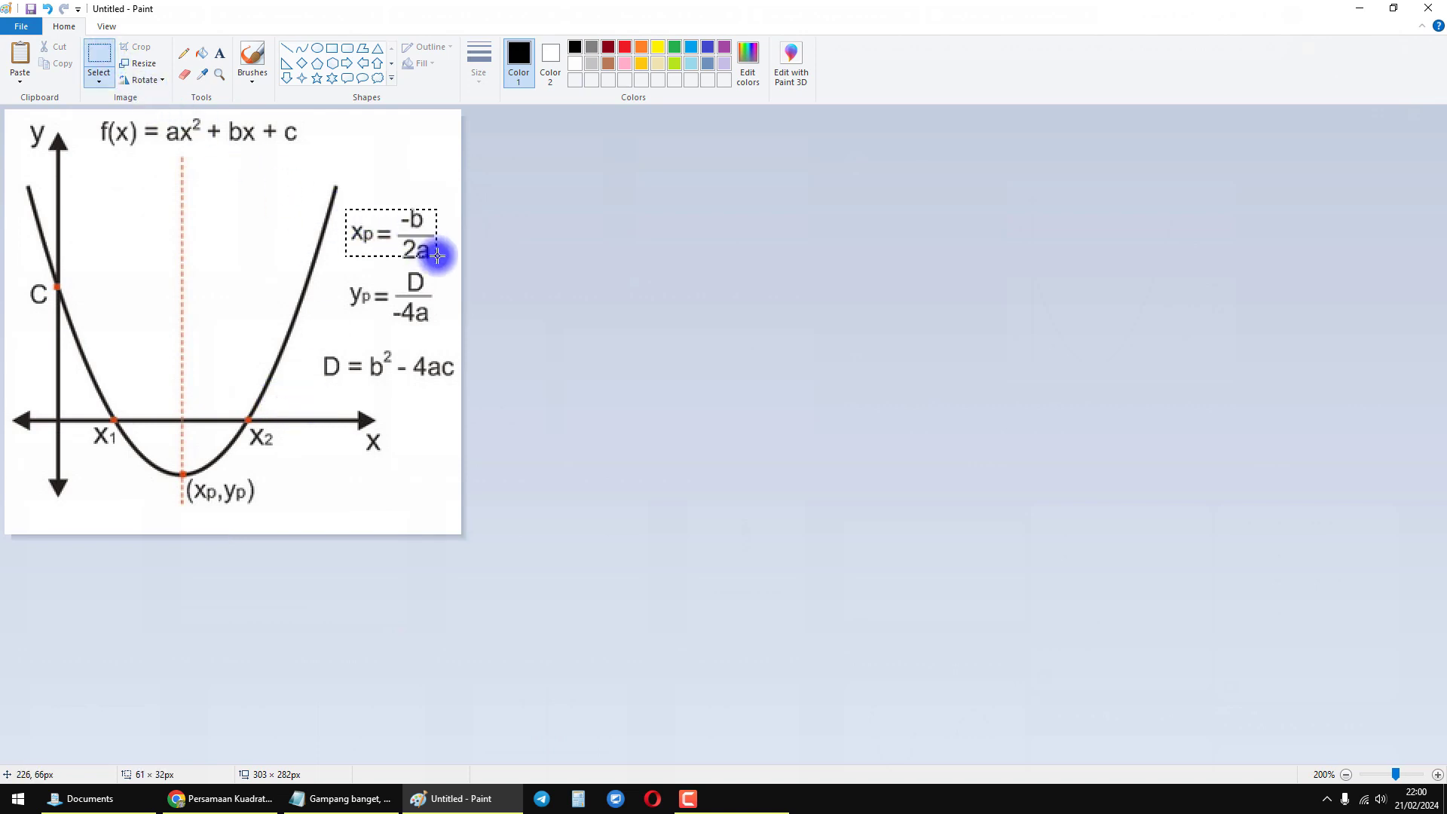
pyautogui.press('Delete')
pyautogui.moveTo(336, 269); pyautogui.dragTo(447, 325)
pyautogui.press('Delete')
pyautogui.moveTo(315, 340); pyautogui.dragTo(453, 391)
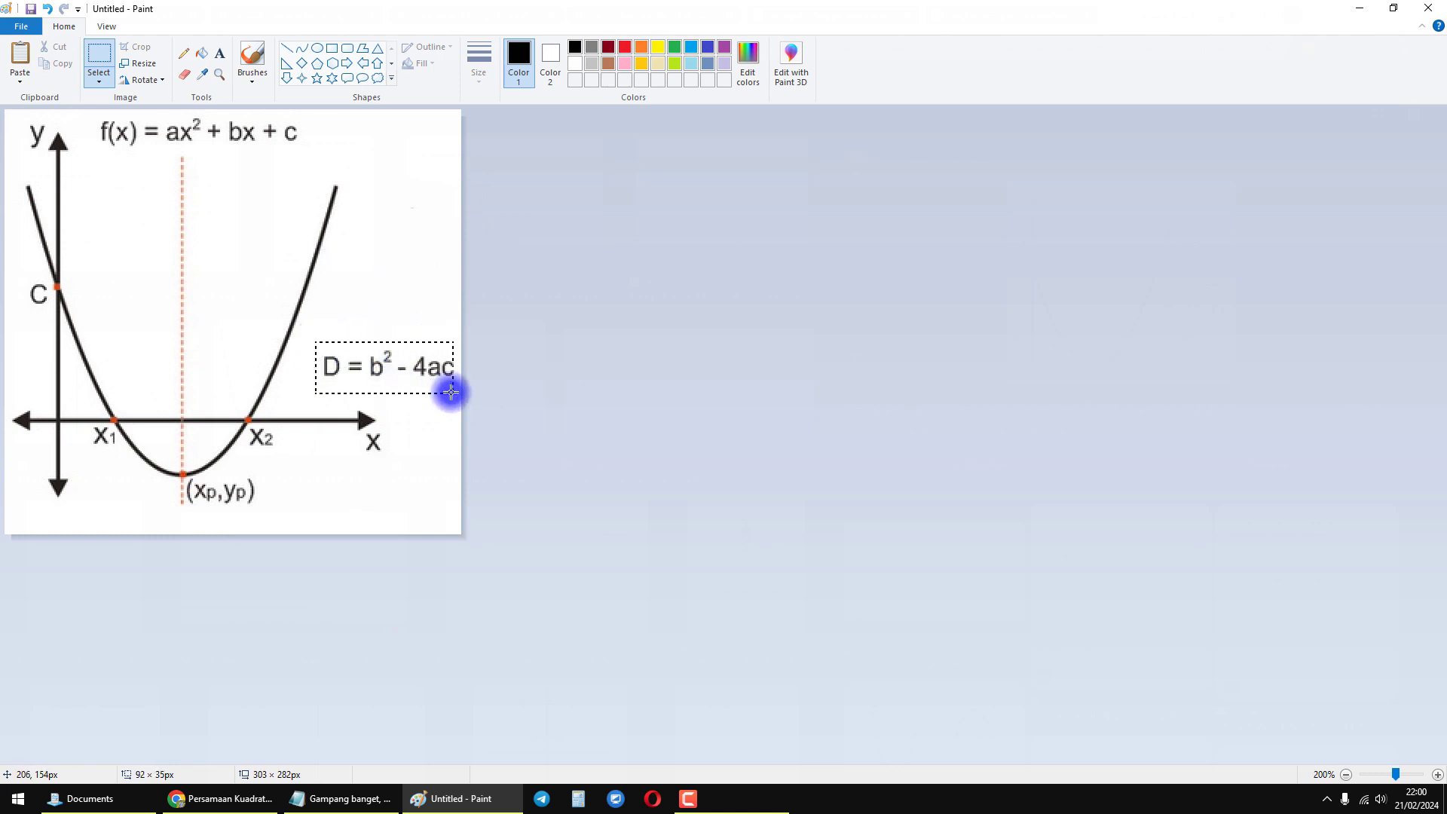
pyautogui.press('Delete')
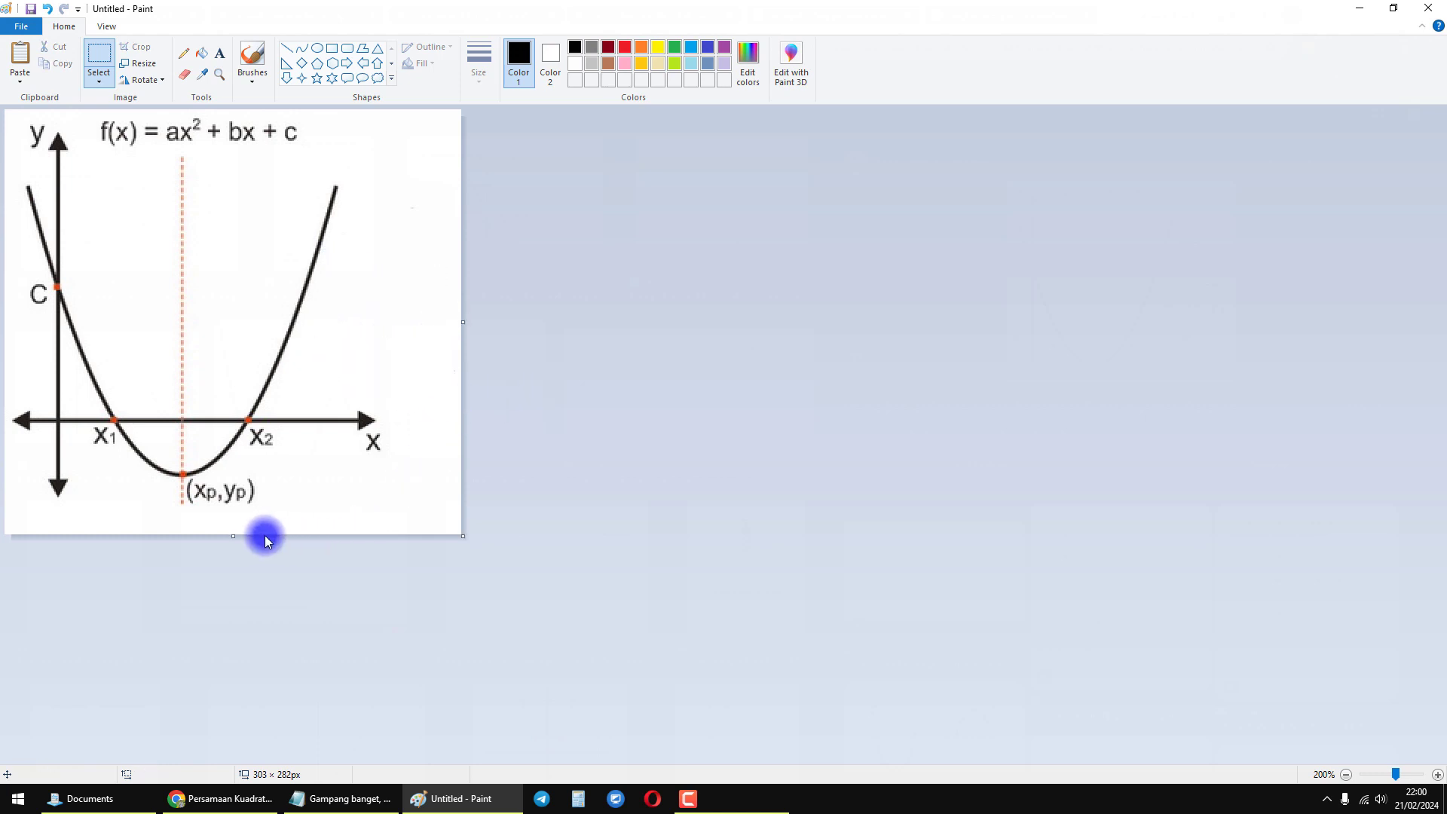
pyautogui.moveTo(233, 536); pyautogui.dragTo(234, 525)
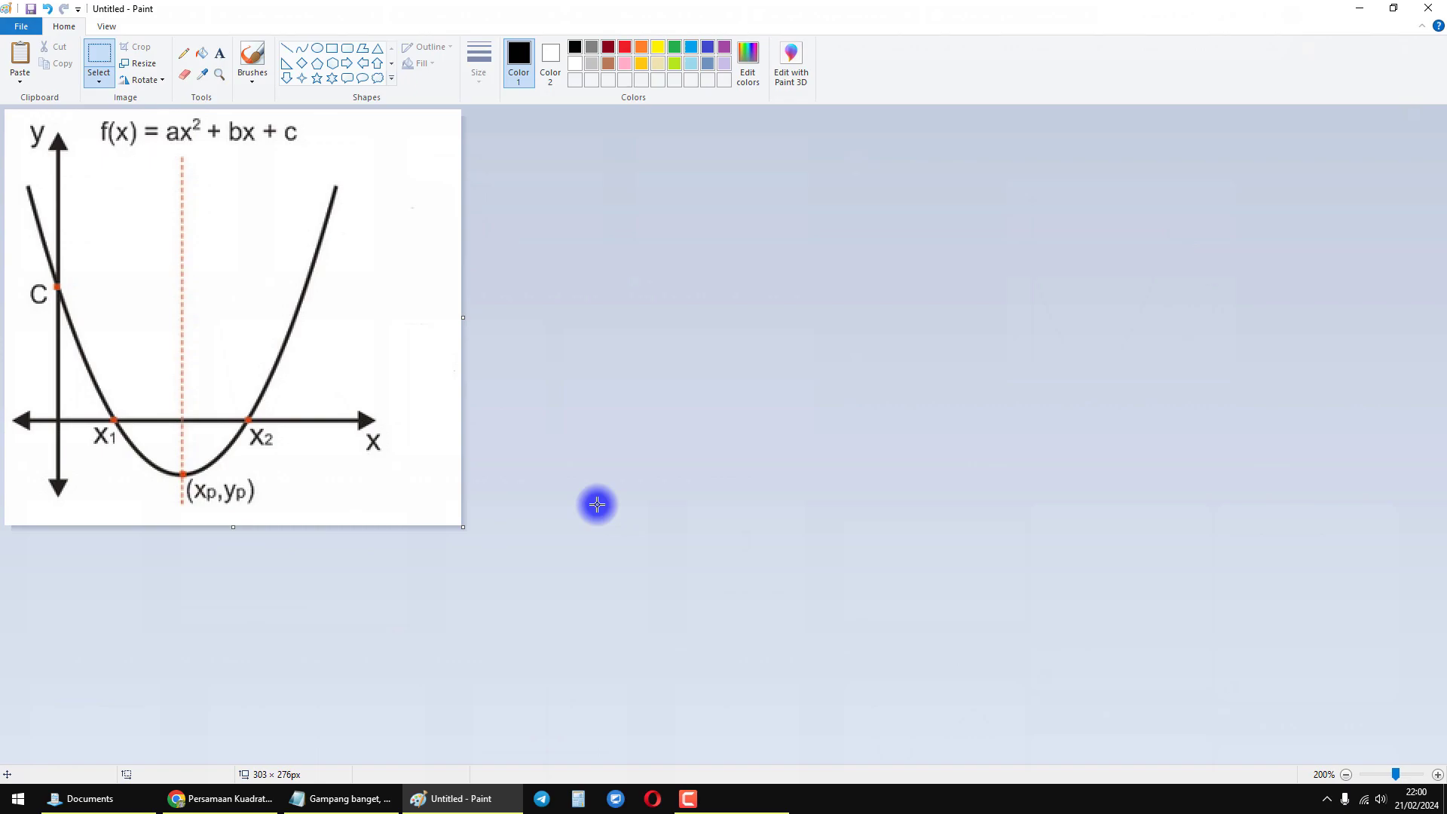
# - Save the edited graph as a PNG named gr in the Pictures folder and close Paint
pyautogui.hotkey('ctrl', 's')
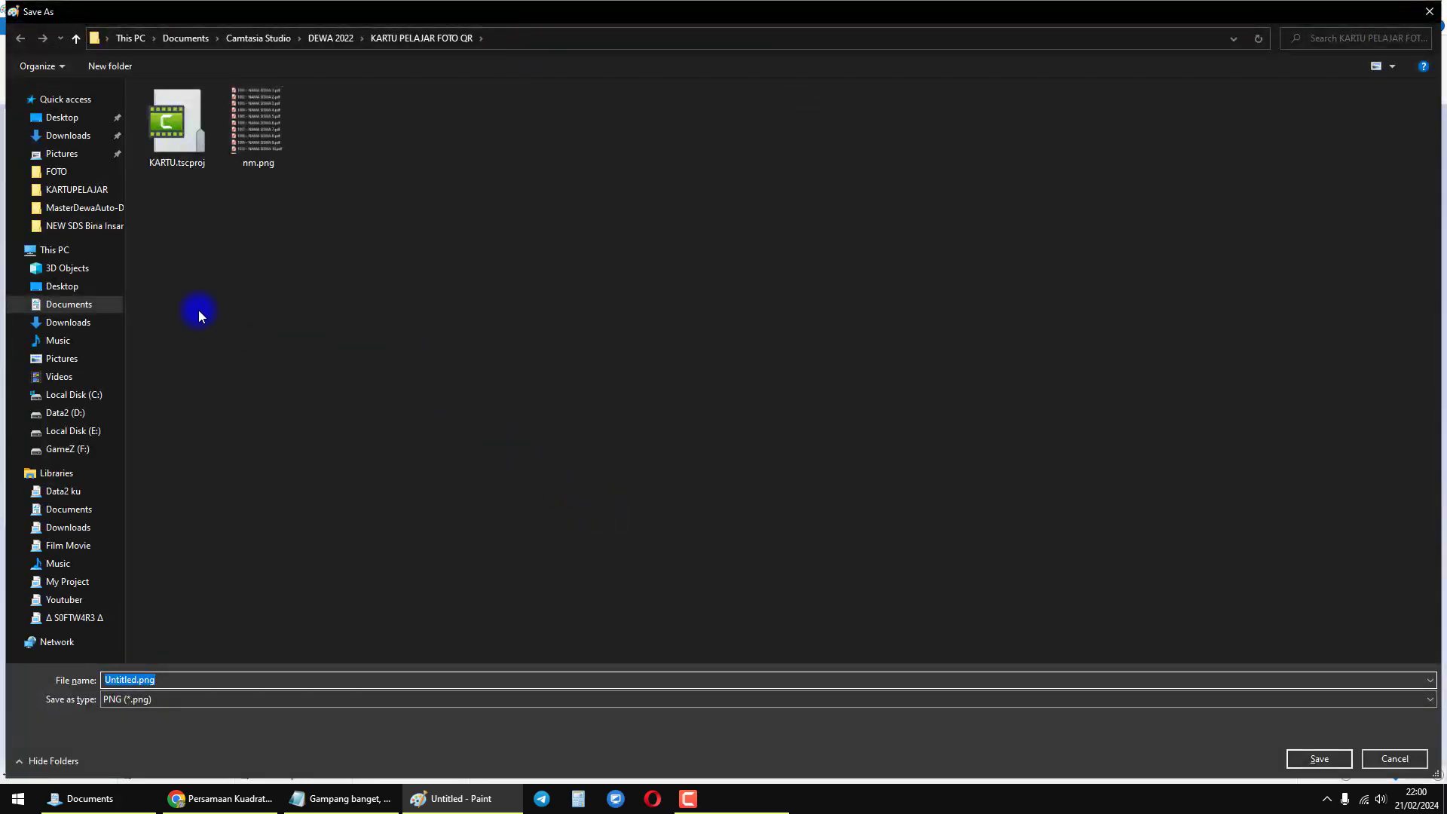
pyautogui.click(60, 152)
pyautogui.click(187, 684)
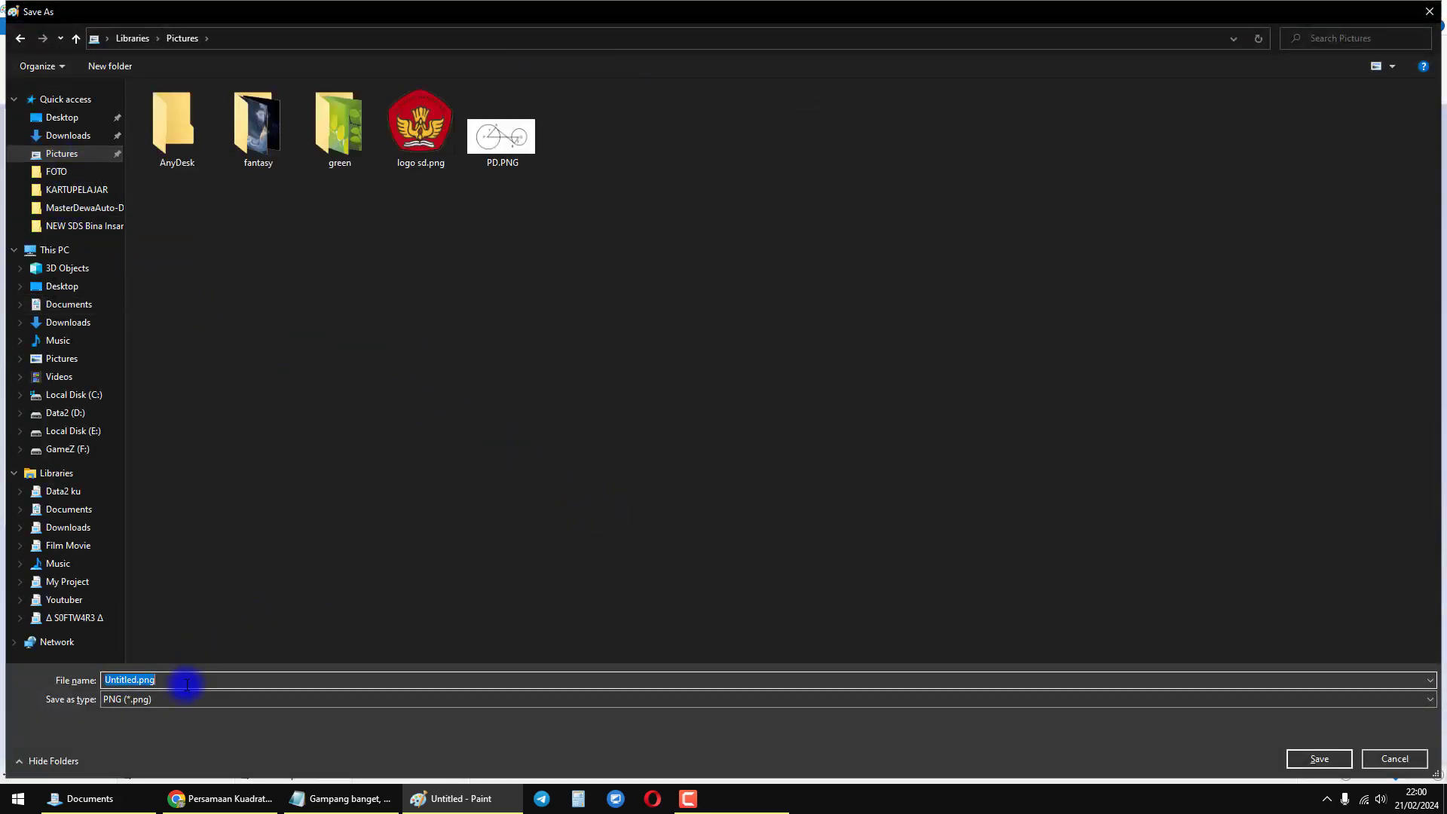
pyautogui.write('gr')
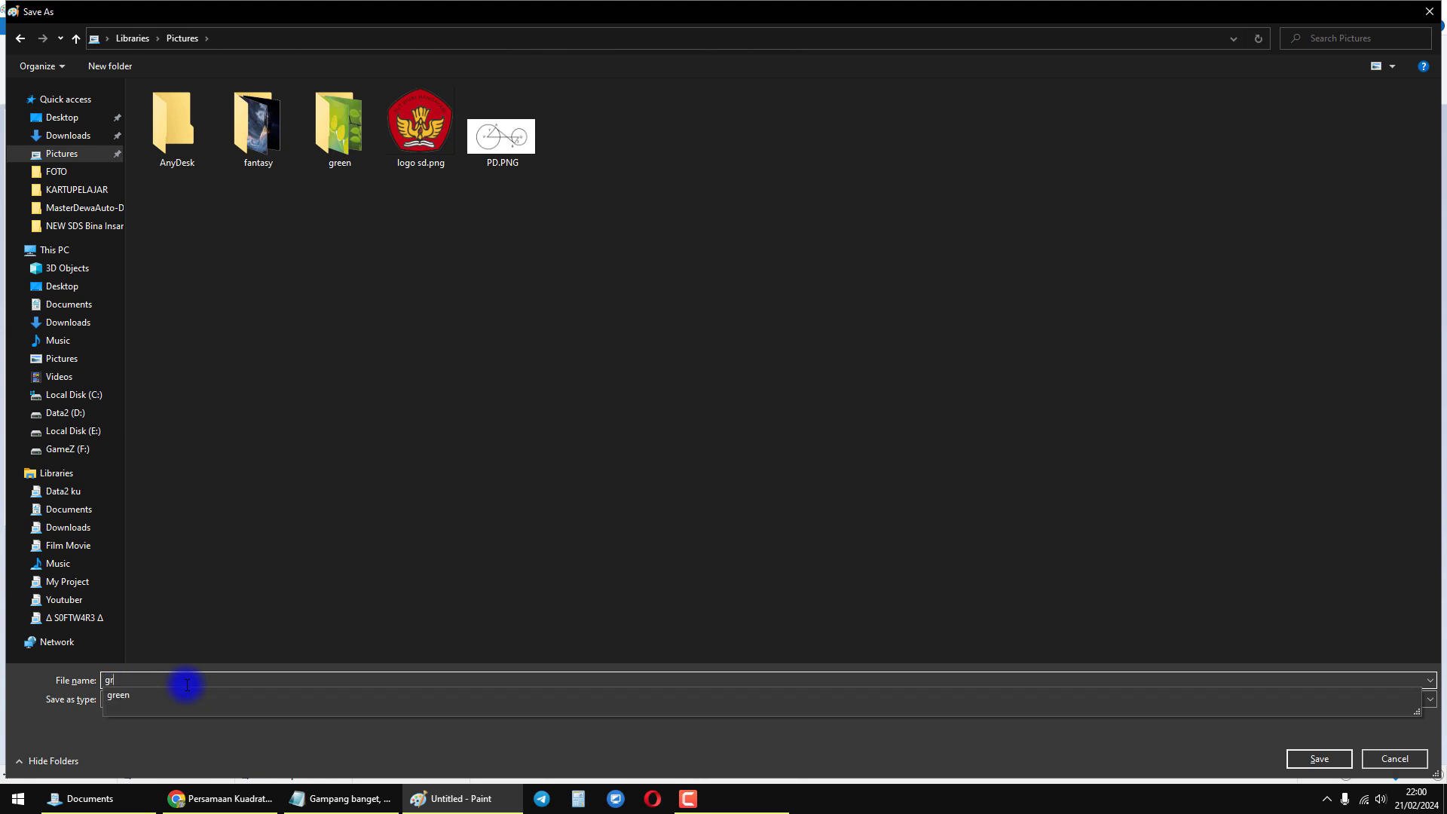
pyautogui.click(1106, 681)
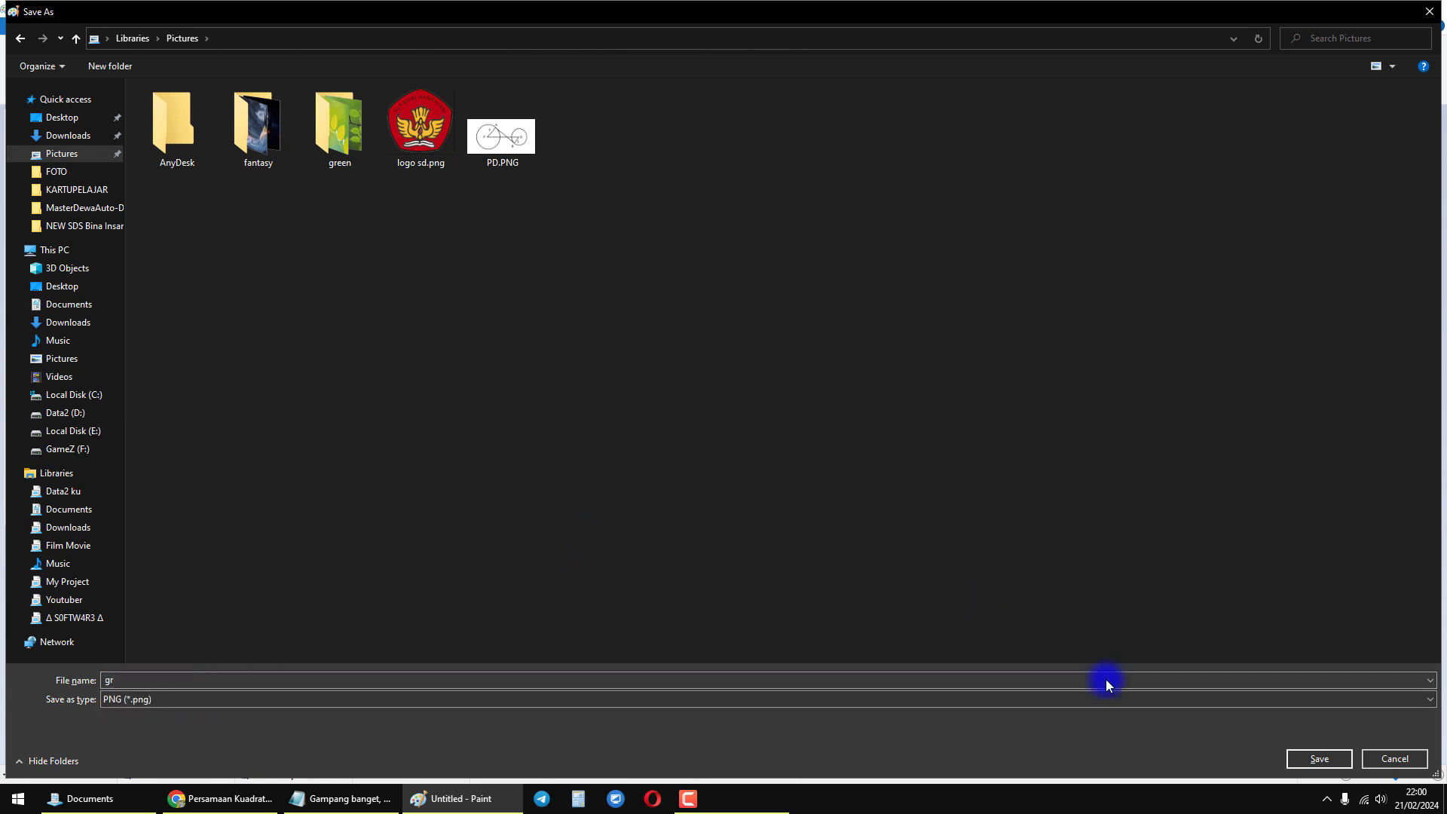
pyautogui.click(1315, 758)
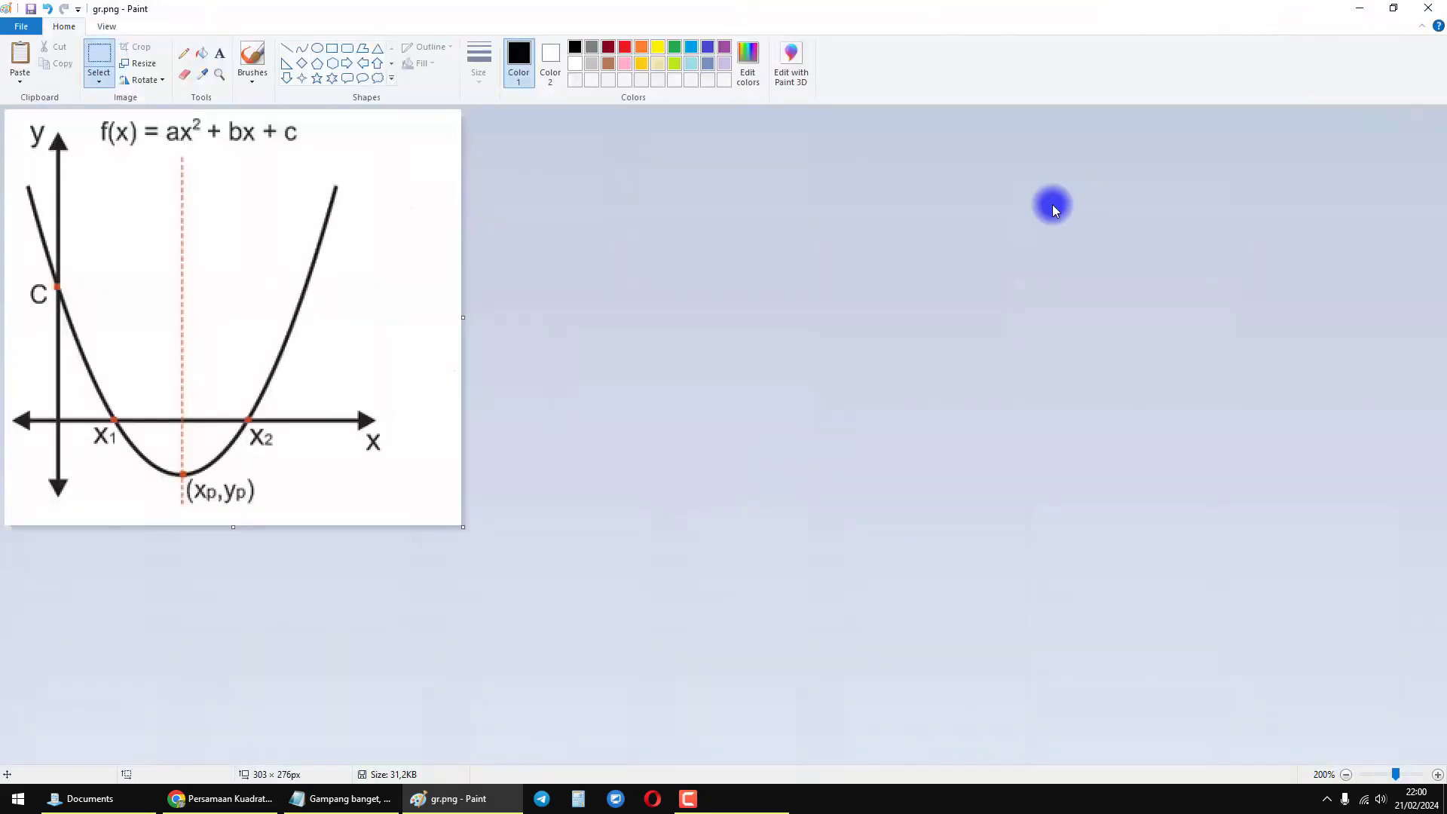
pyautogui.click(1428, 7)
# - In the Formulir tanpa judul form, duplicate the question with the two-circle picture and remove the picture from the copy
pyautogui.click(320, 23)
pyautogui.click(258, 385)
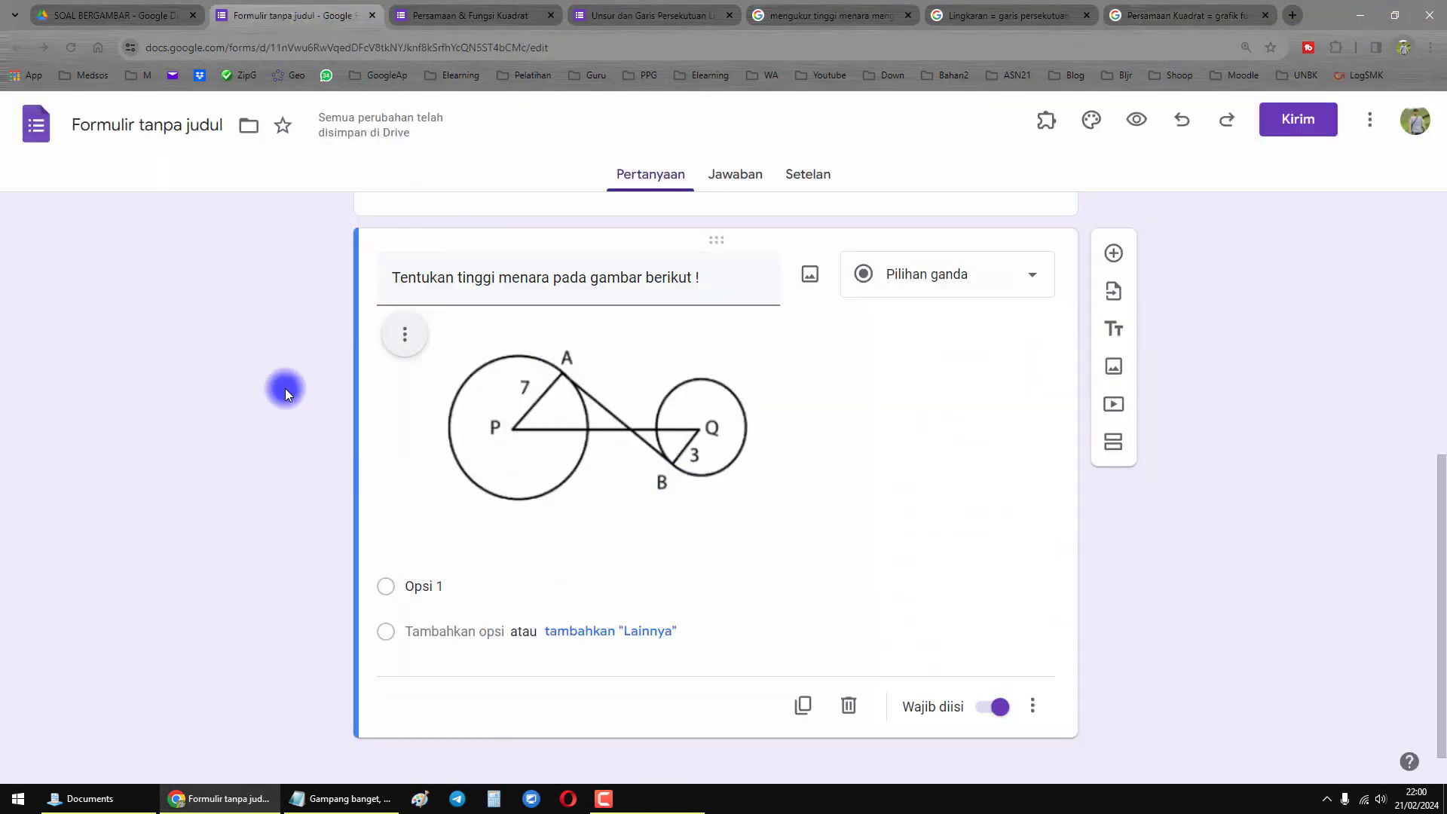
pyautogui.scroll(4, 271, 388)
pyautogui.scroll(-4, 663, 483)
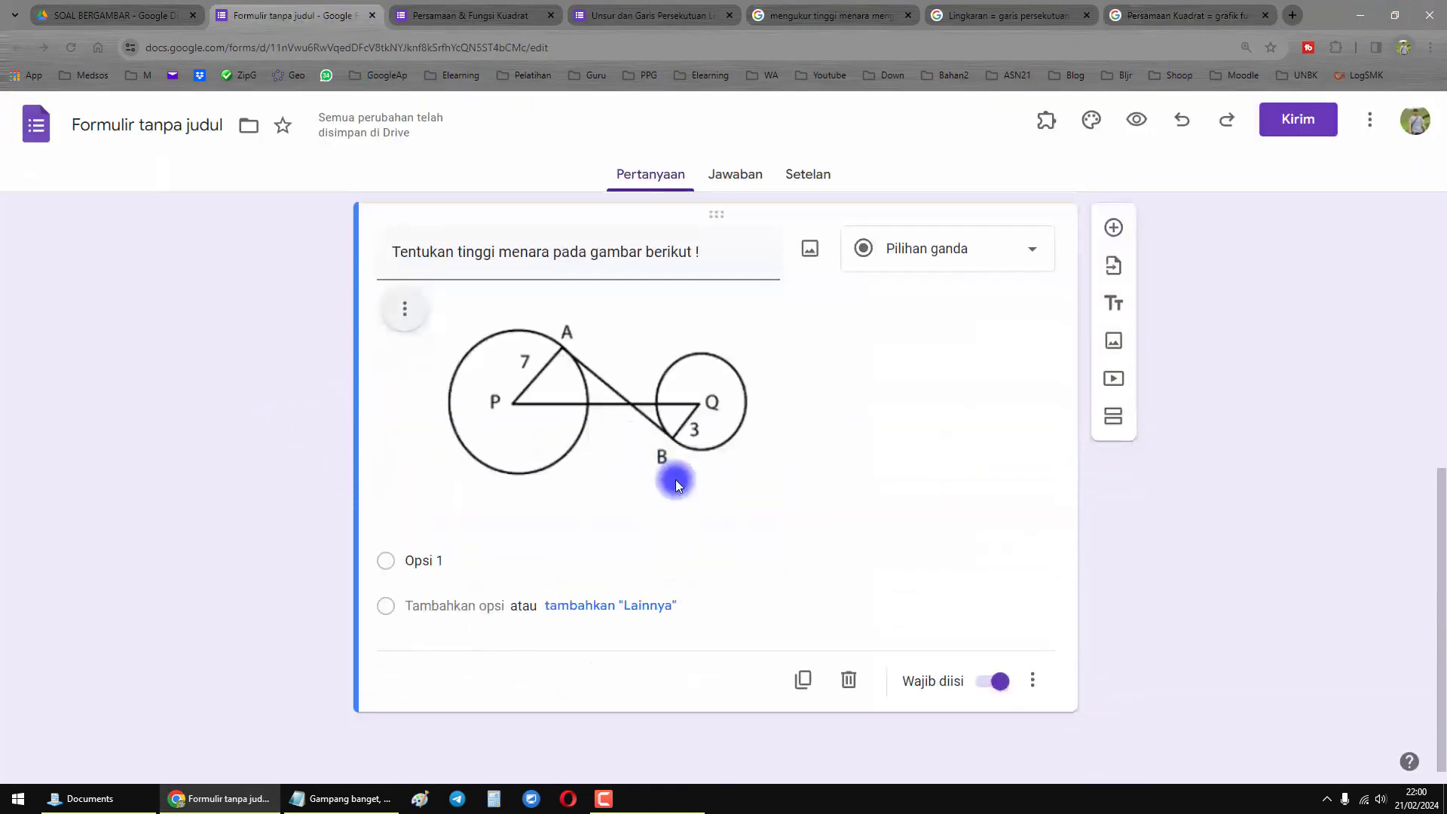
pyautogui.click(802, 680)
pyautogui.click(403, 356)
pyautogui.click(369, 546)
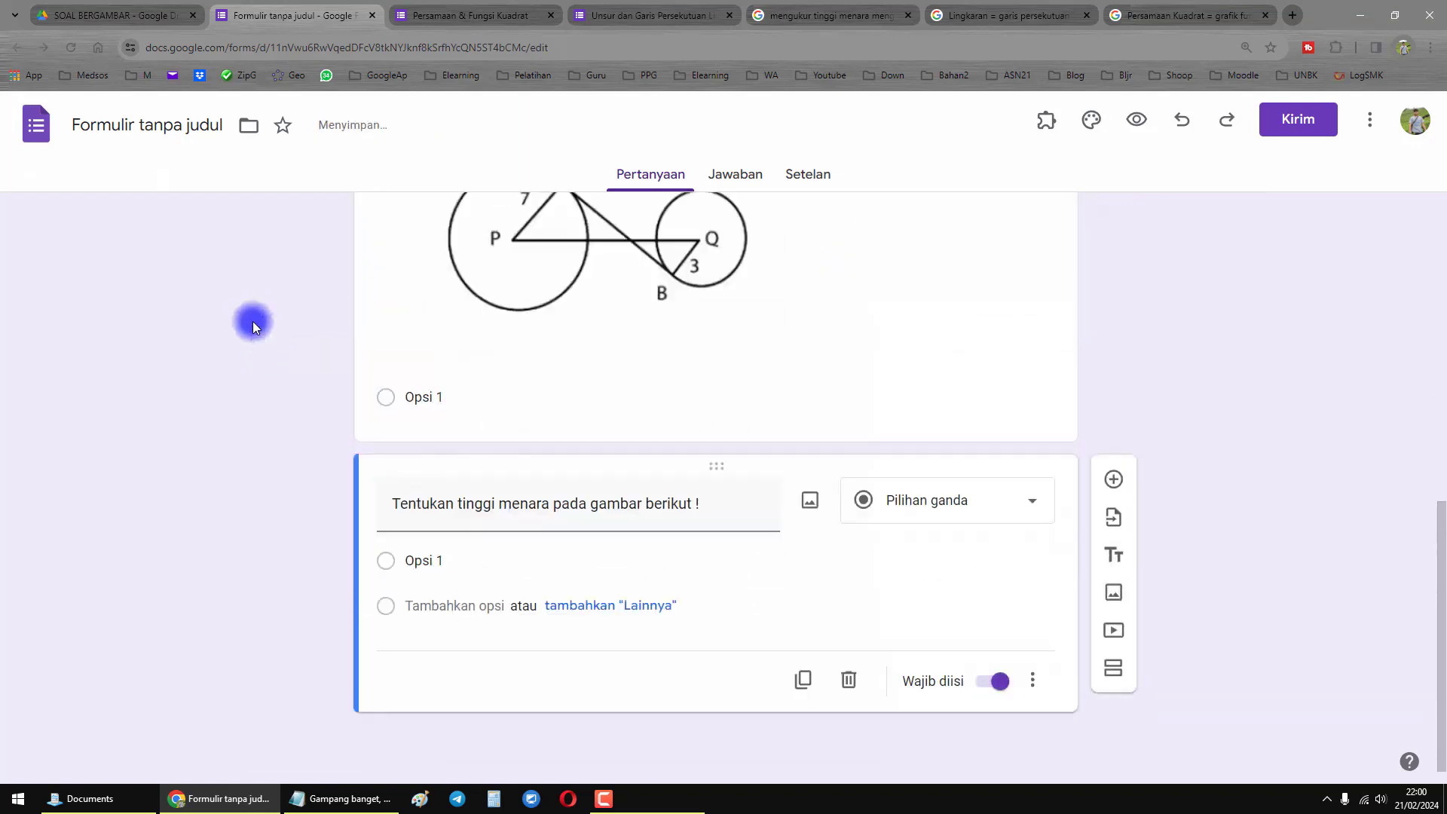
# - Upload gr.png from the Pictures folder as the duplicated question's image and select the inserted graph
pyautogui.click(809, 500)
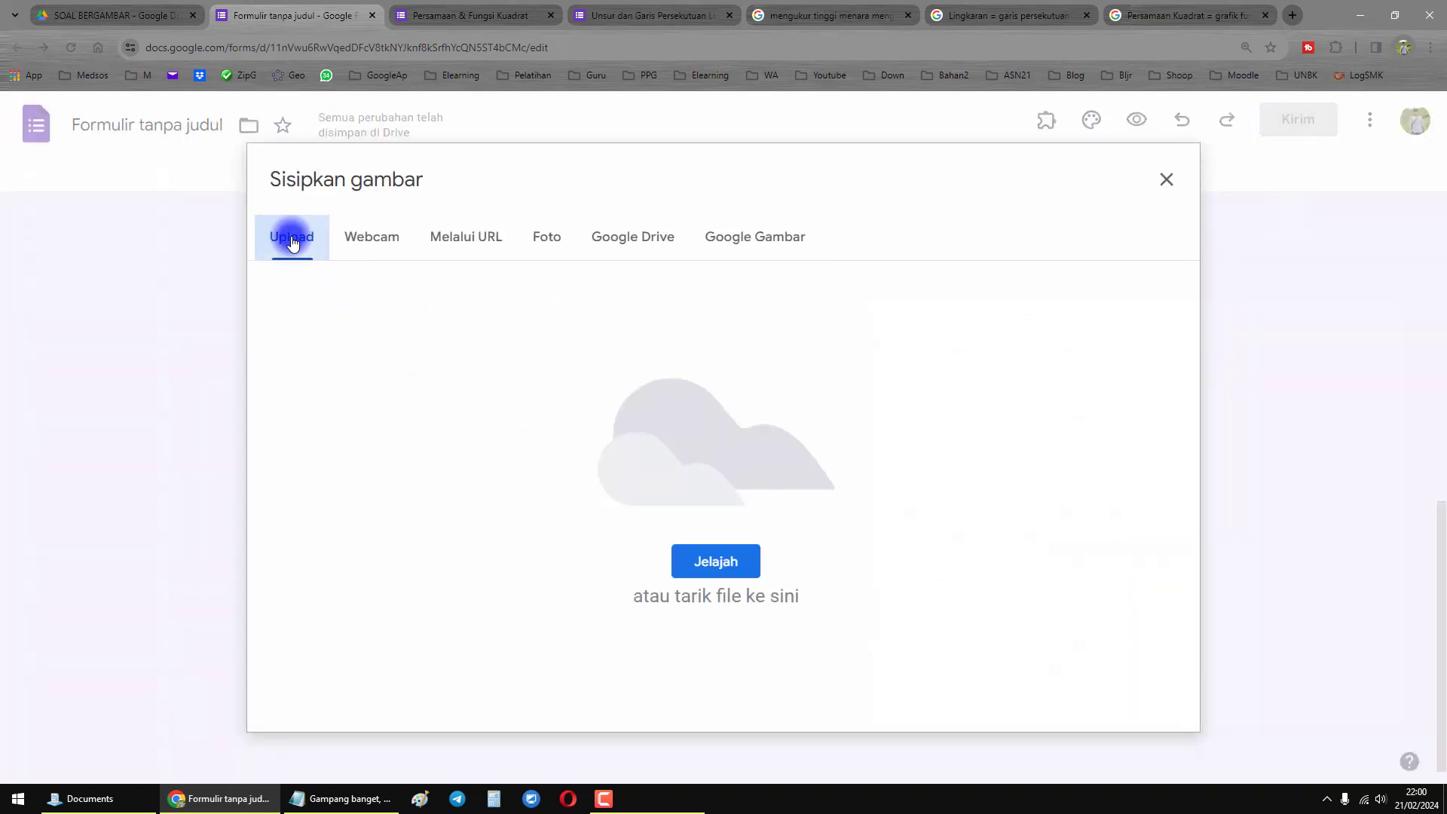
pyautogui.click(725, 563)
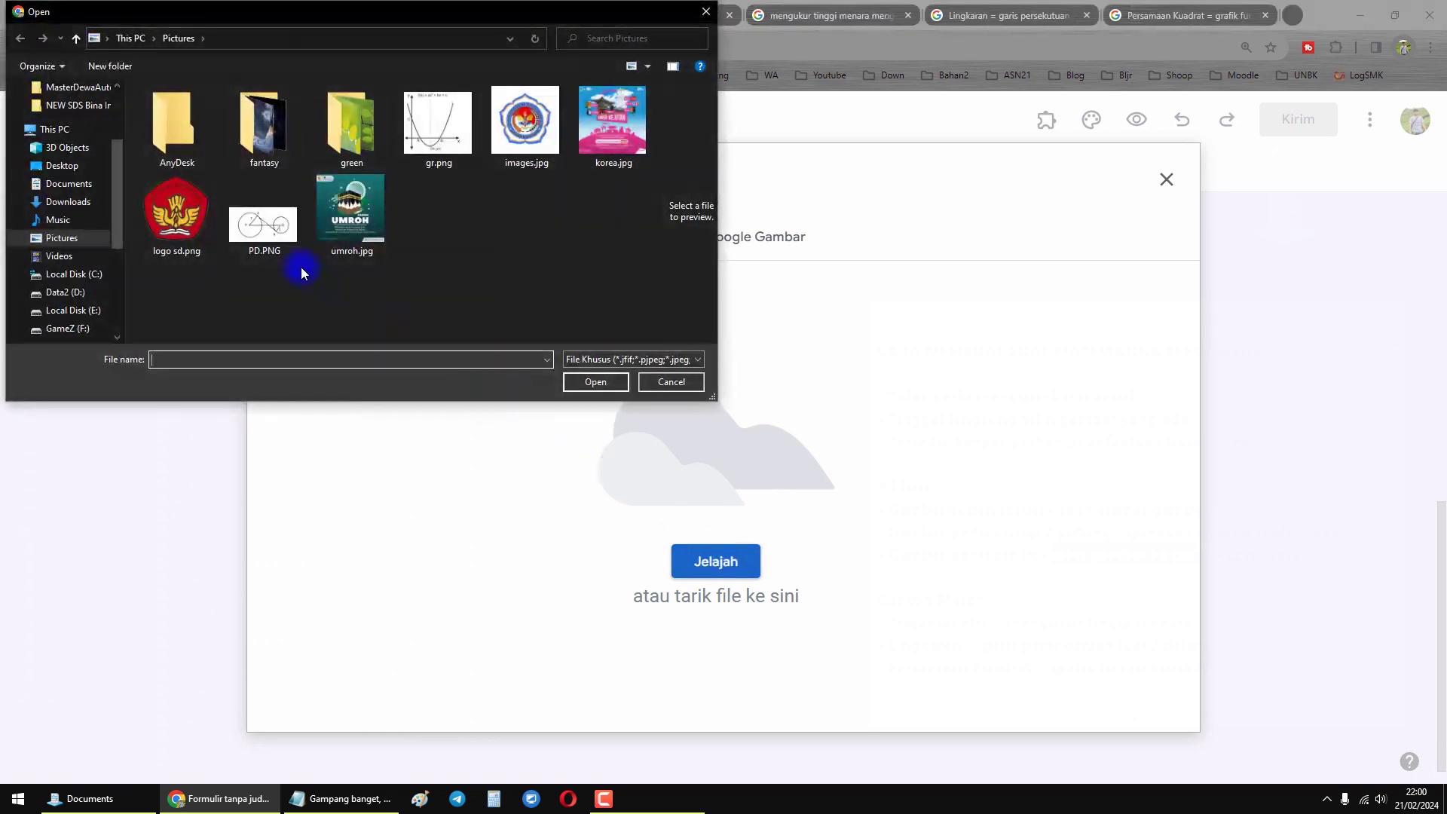
pyautogui.click(442, 138)
pyautogui.click(586, 381)
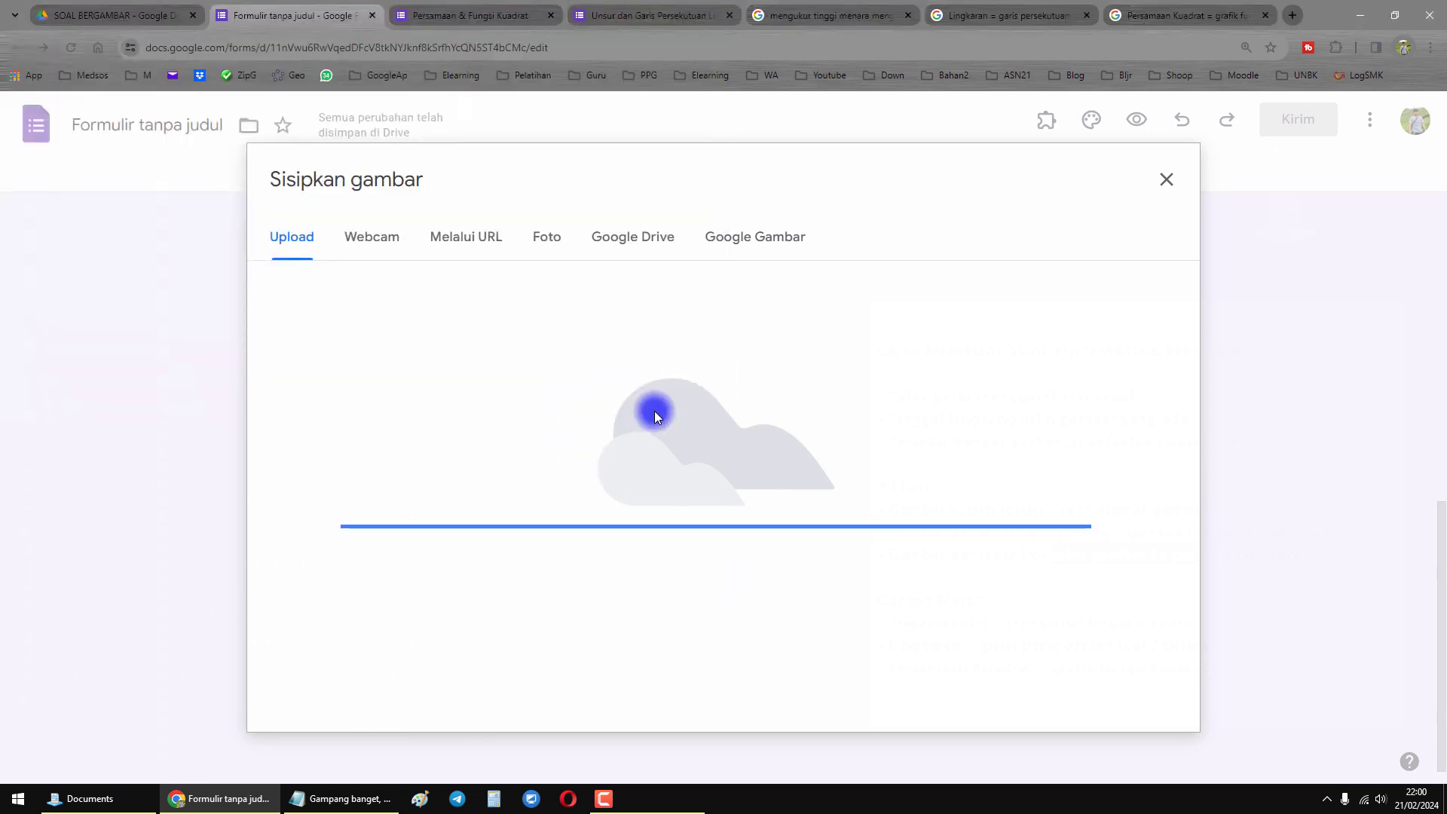
pyautogui.click(533, 455)
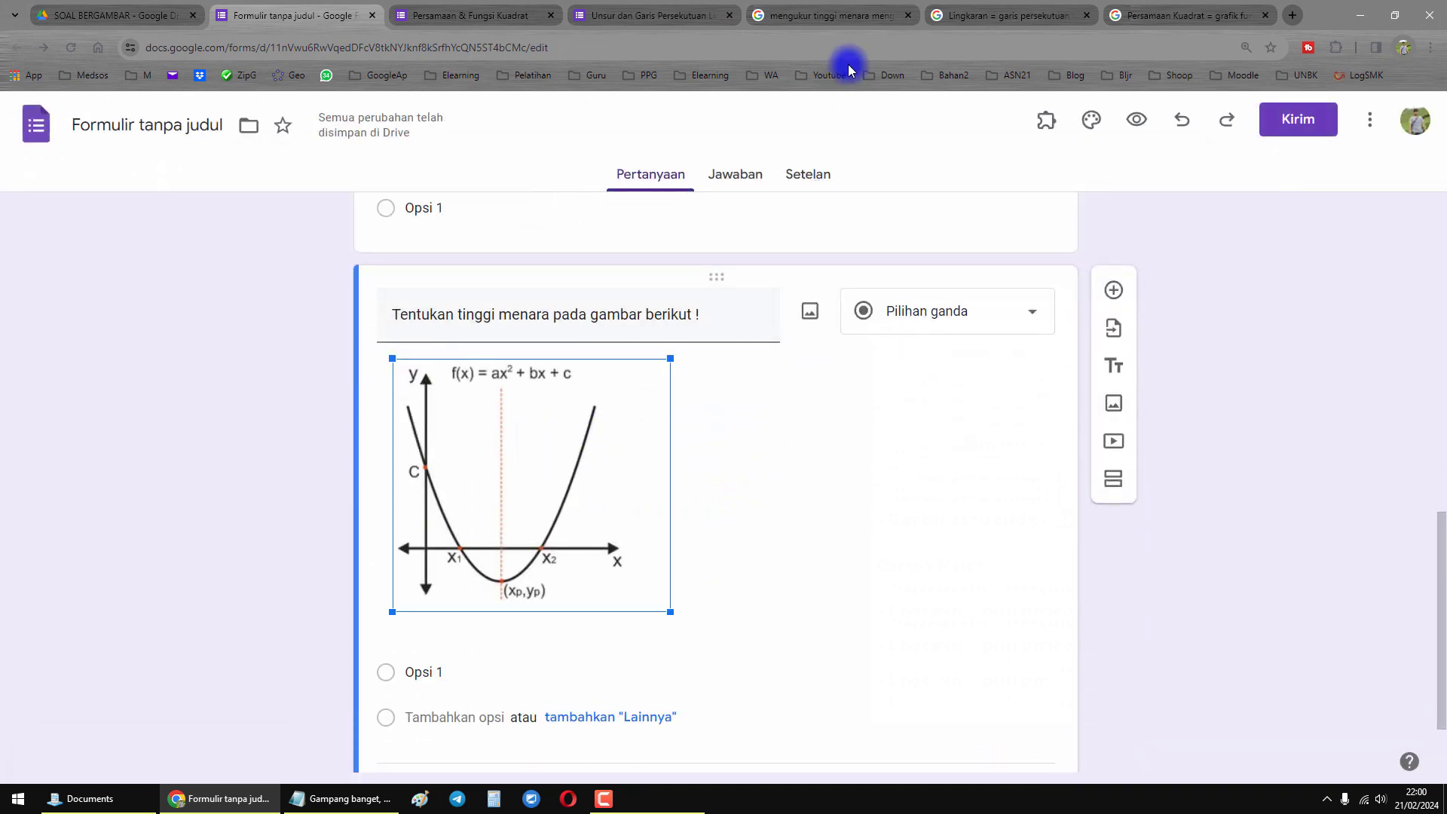
# - Compare the inserted graph with its web source and review the notes' options for images that fit, need cropping or need editing
pyautogui.click(1128, 16)
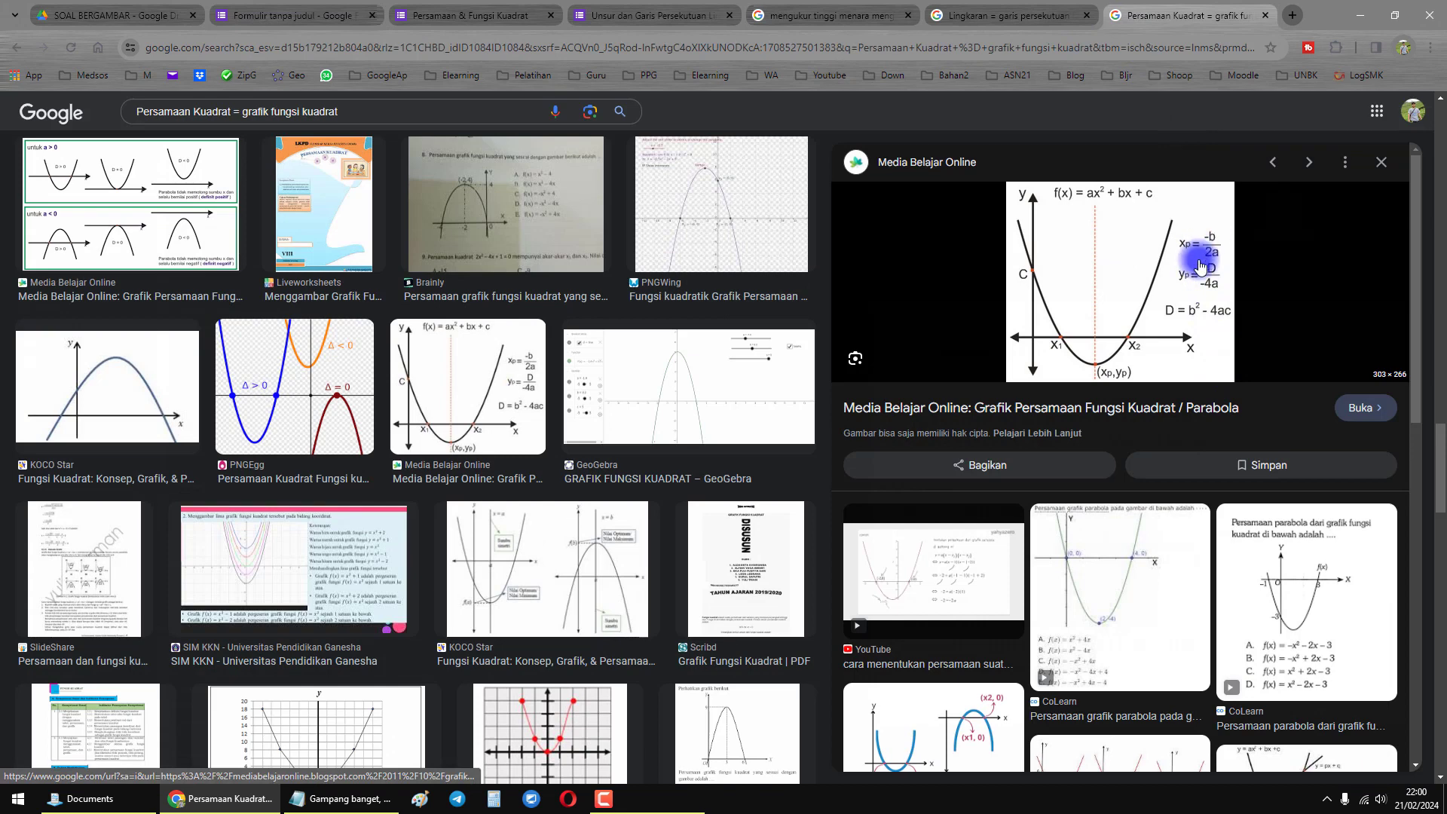
pyautogui.click(292, 15)
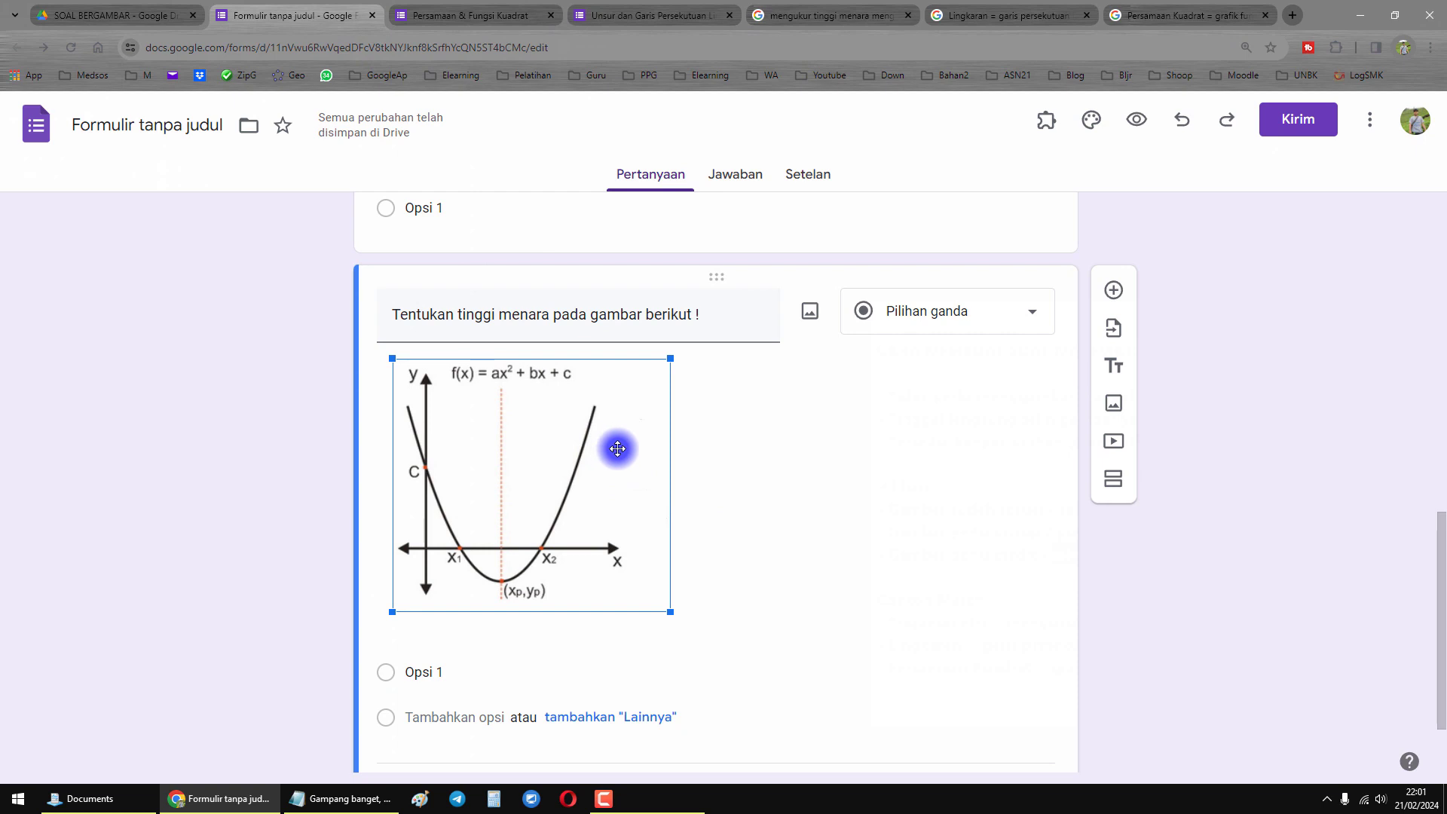
pyautogui.click(341, 799)
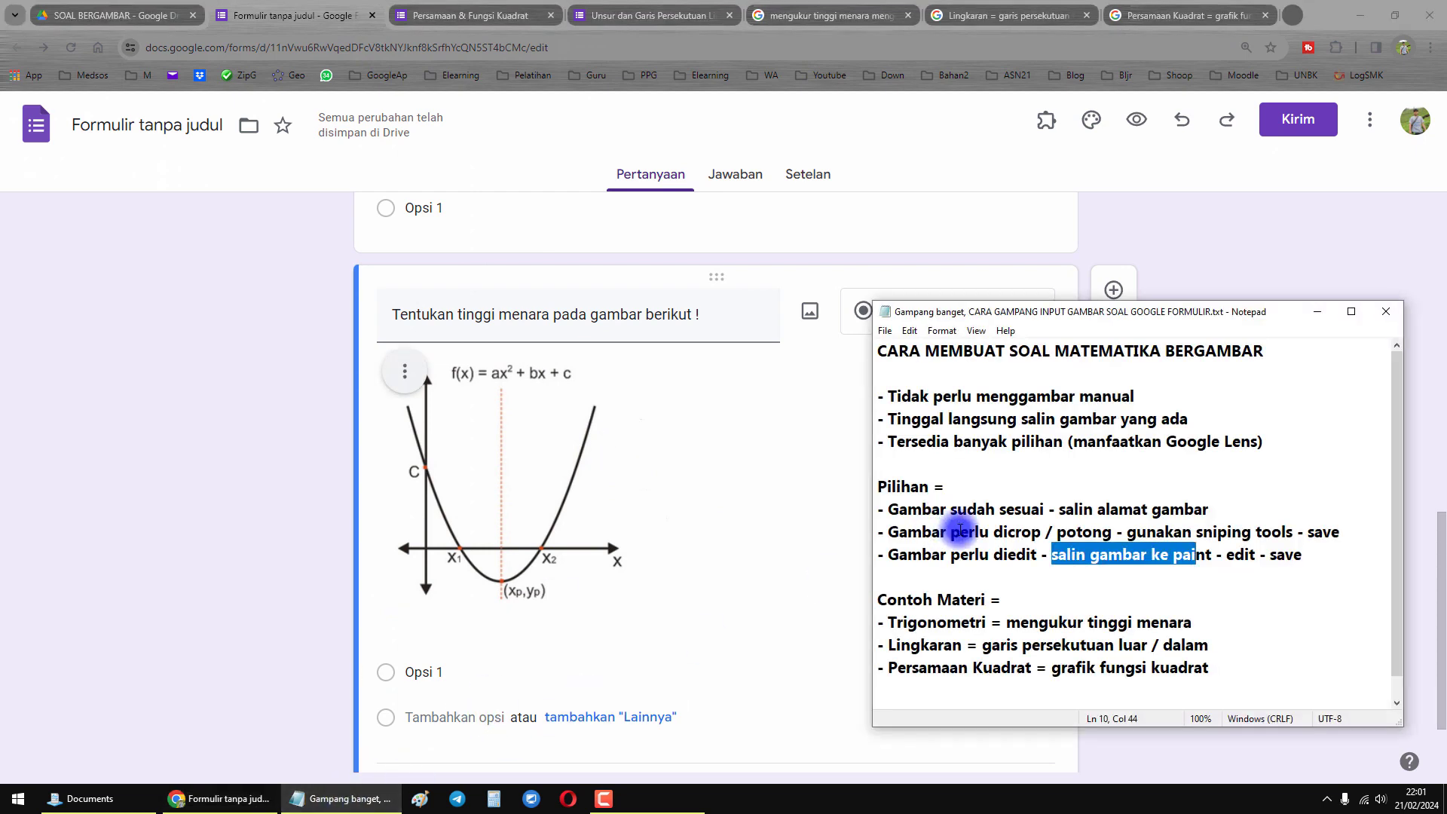
pyautogui.moveTo(889, 508); pyautogui.dragTo(1037, 509)
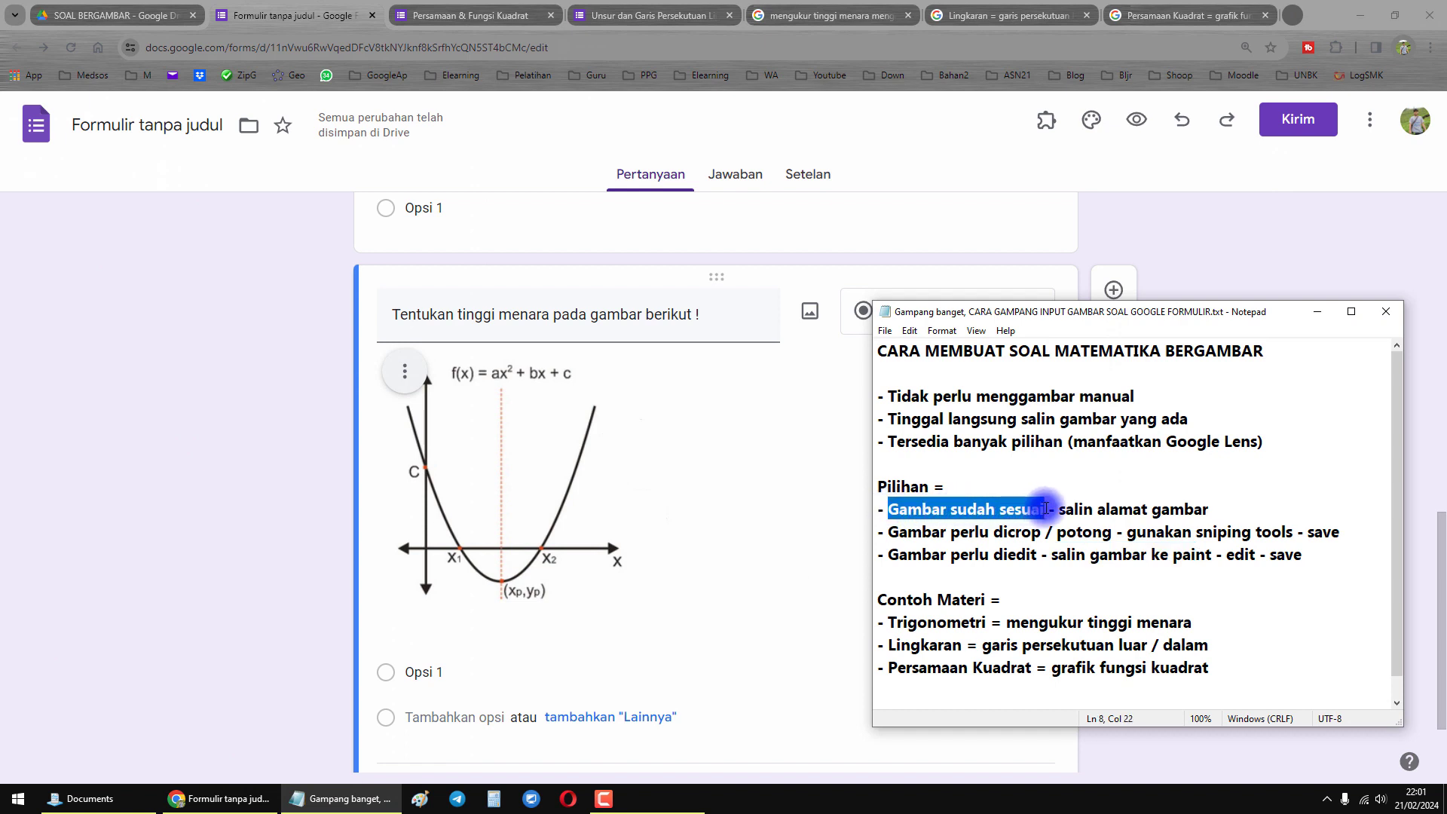
pyautogui.moveTo(1059, 509); pyautogui.dragTo(1209, 509)
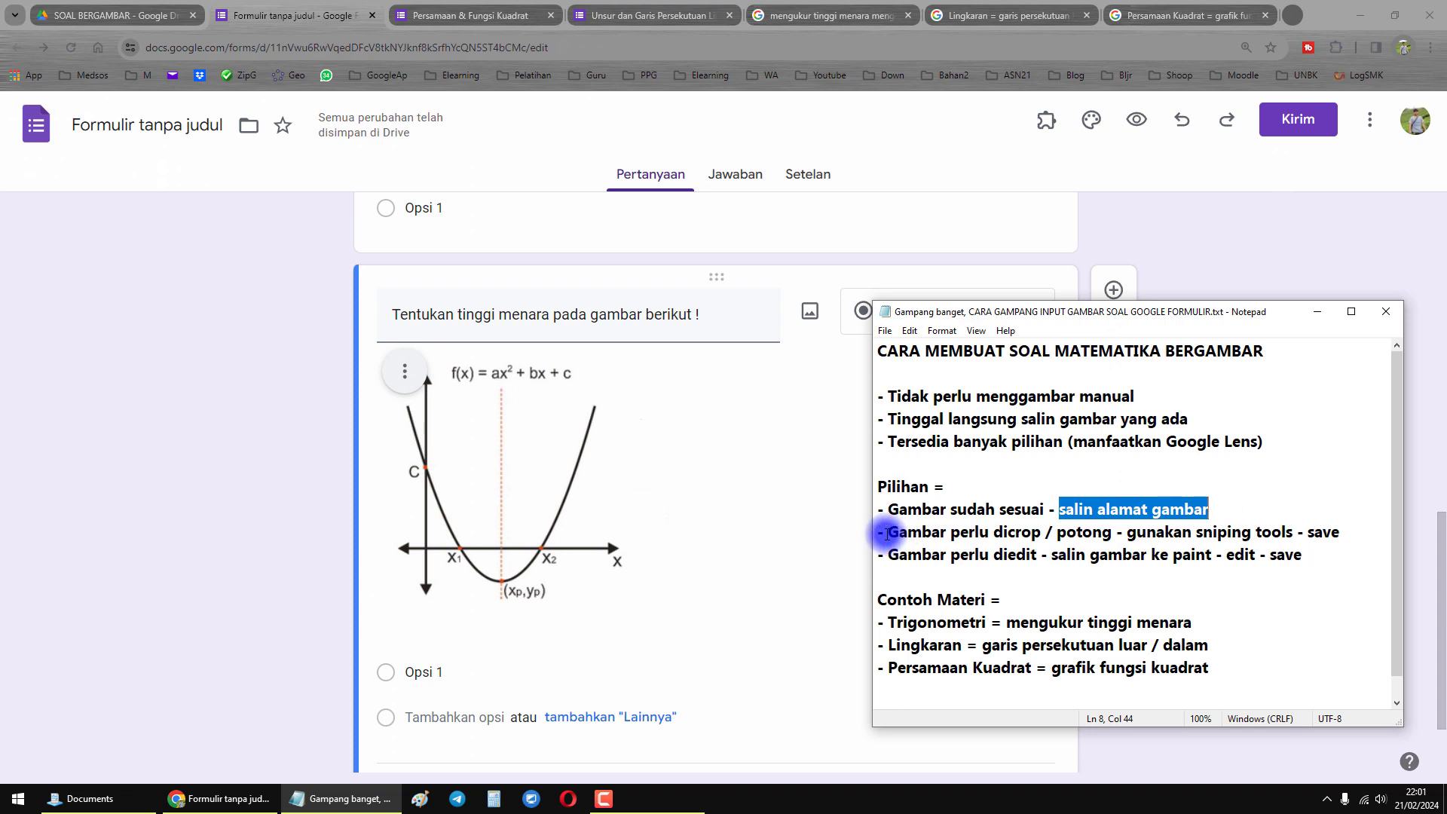
pyautogui.moveTo(889, 532); pyautogui.dragTo(1125, 532)
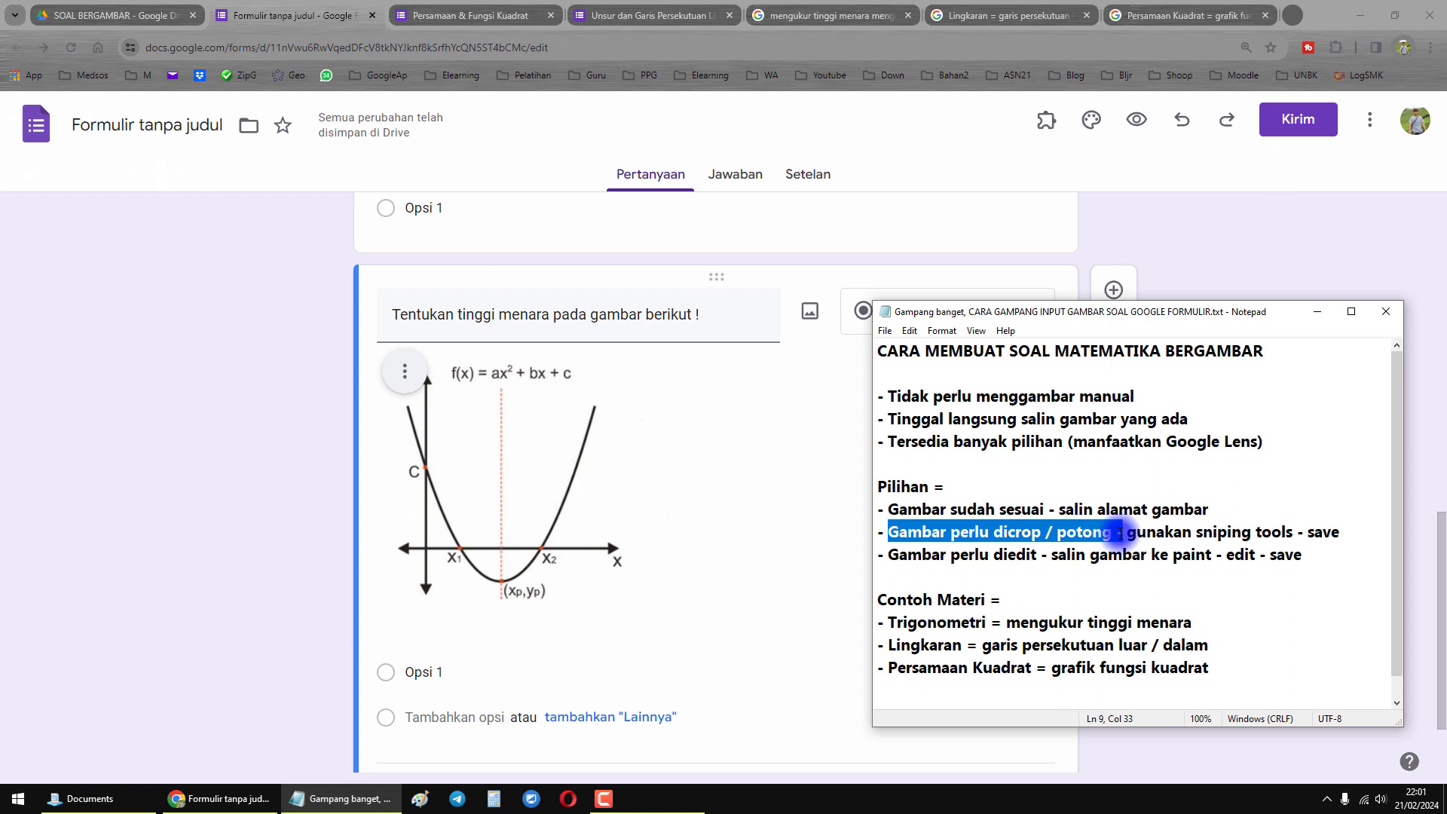
pyautogui.moveTo(1197, 532); pyautogui.dragTo(1297, 532)
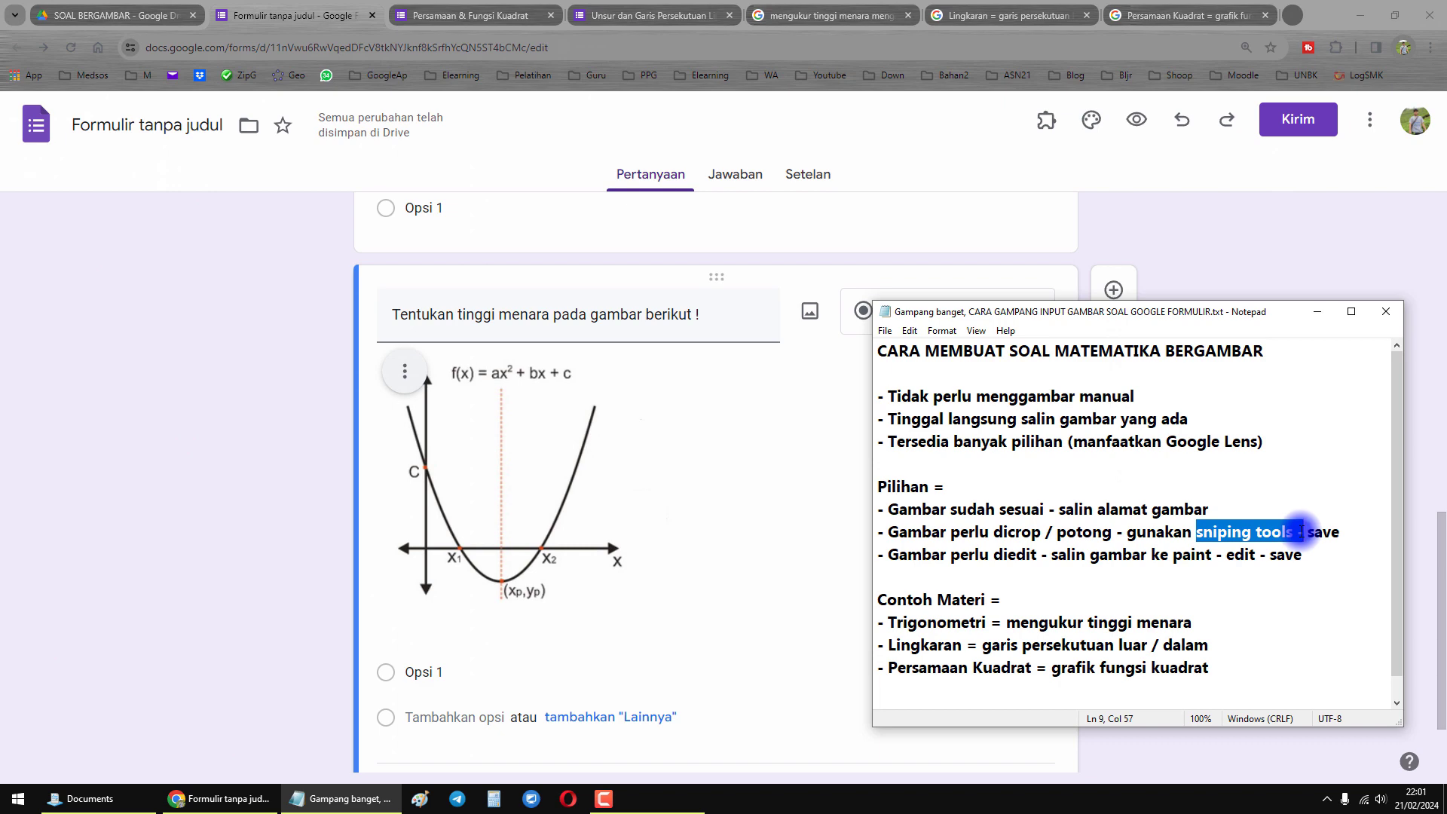
pyautogui.click(17, 799)
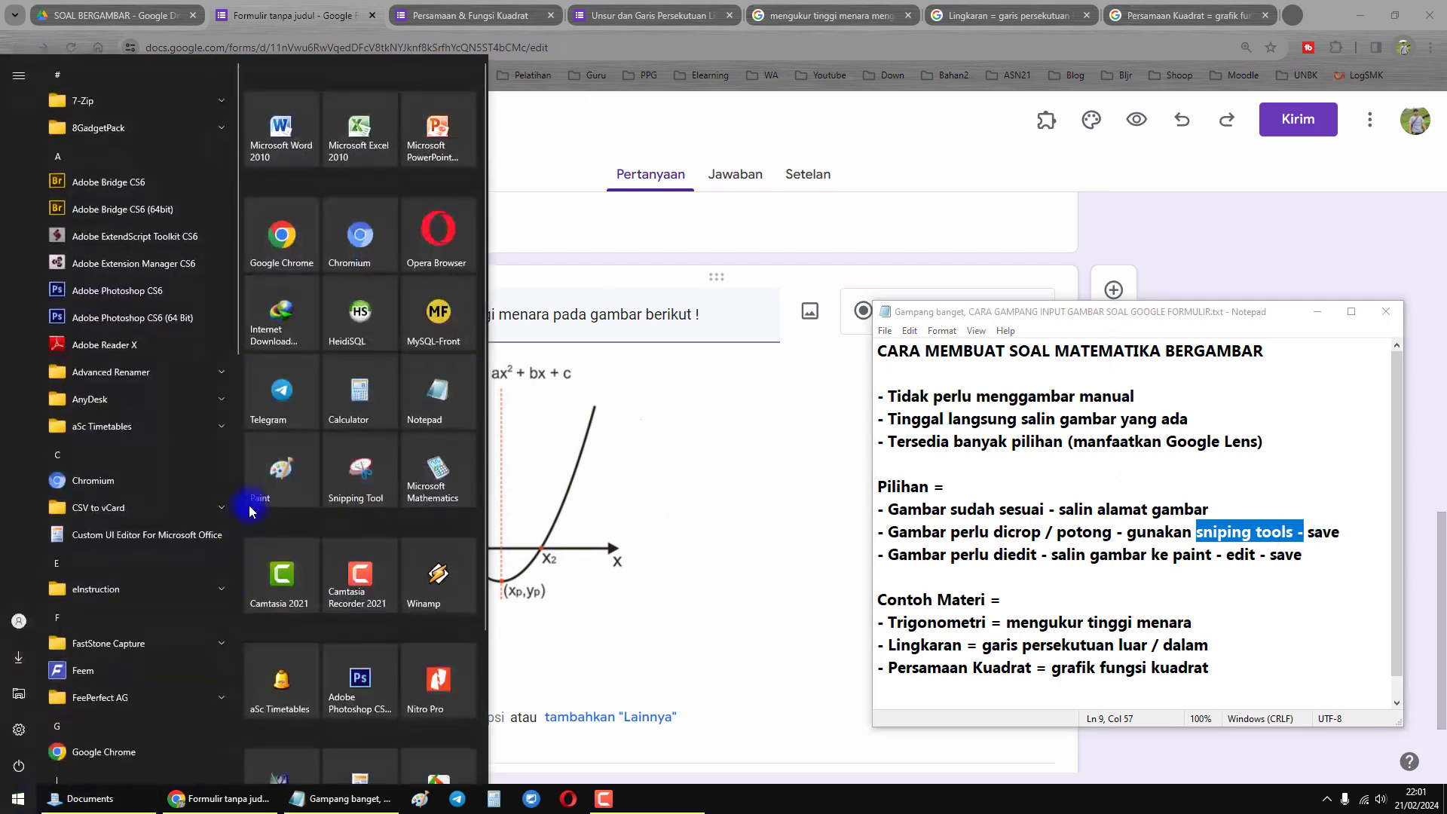
pyautogui.click(903, 565)
pyautogui.moveTo(889, 556); pyautogui.dragTo(1043, 551)
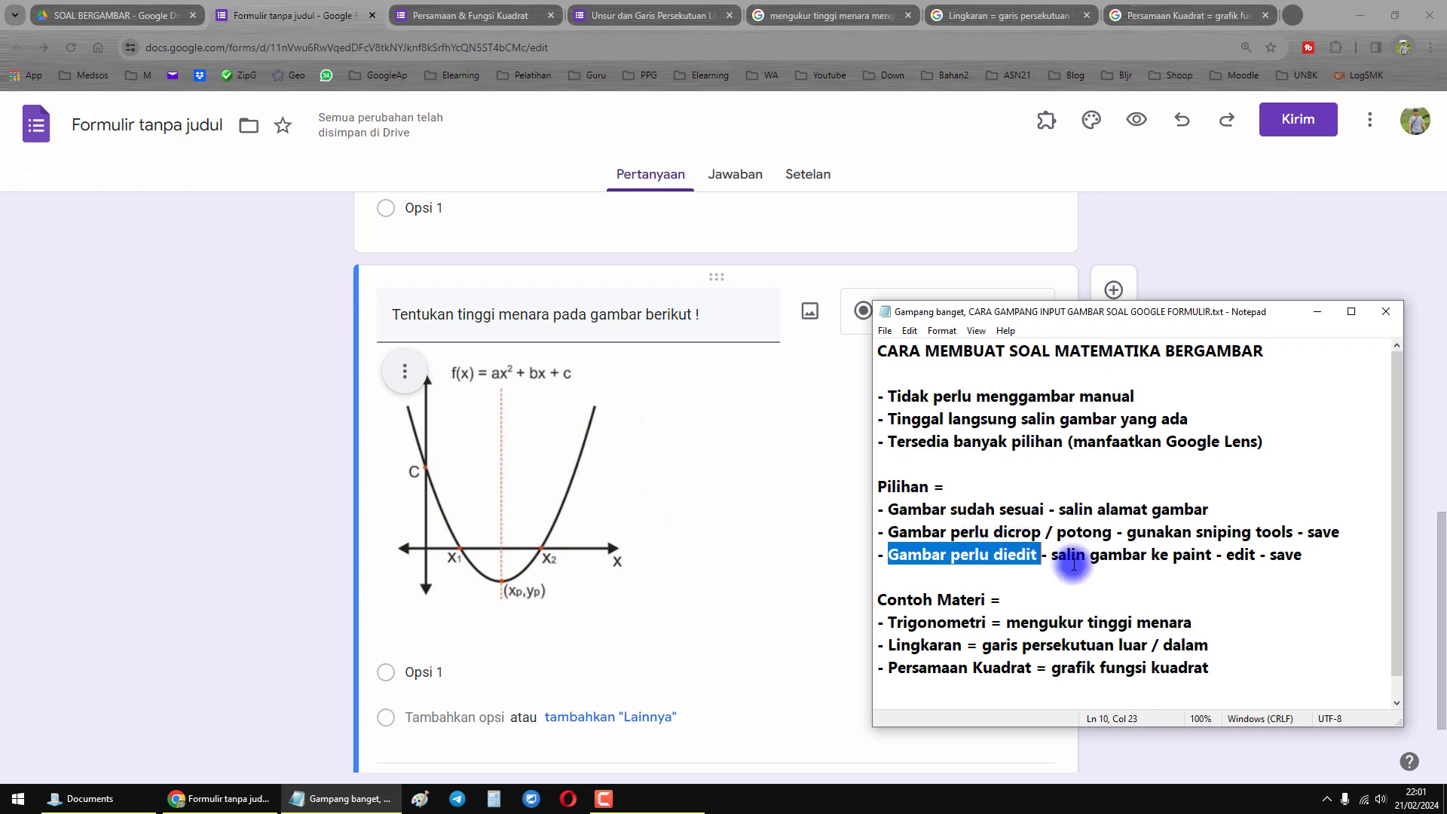
# - Review the notes' line on copying images that need editing into Paint, editing them and saving them
pyautogui.moveTo(1173, 558); pyautogui.dragTo(1202, 556)
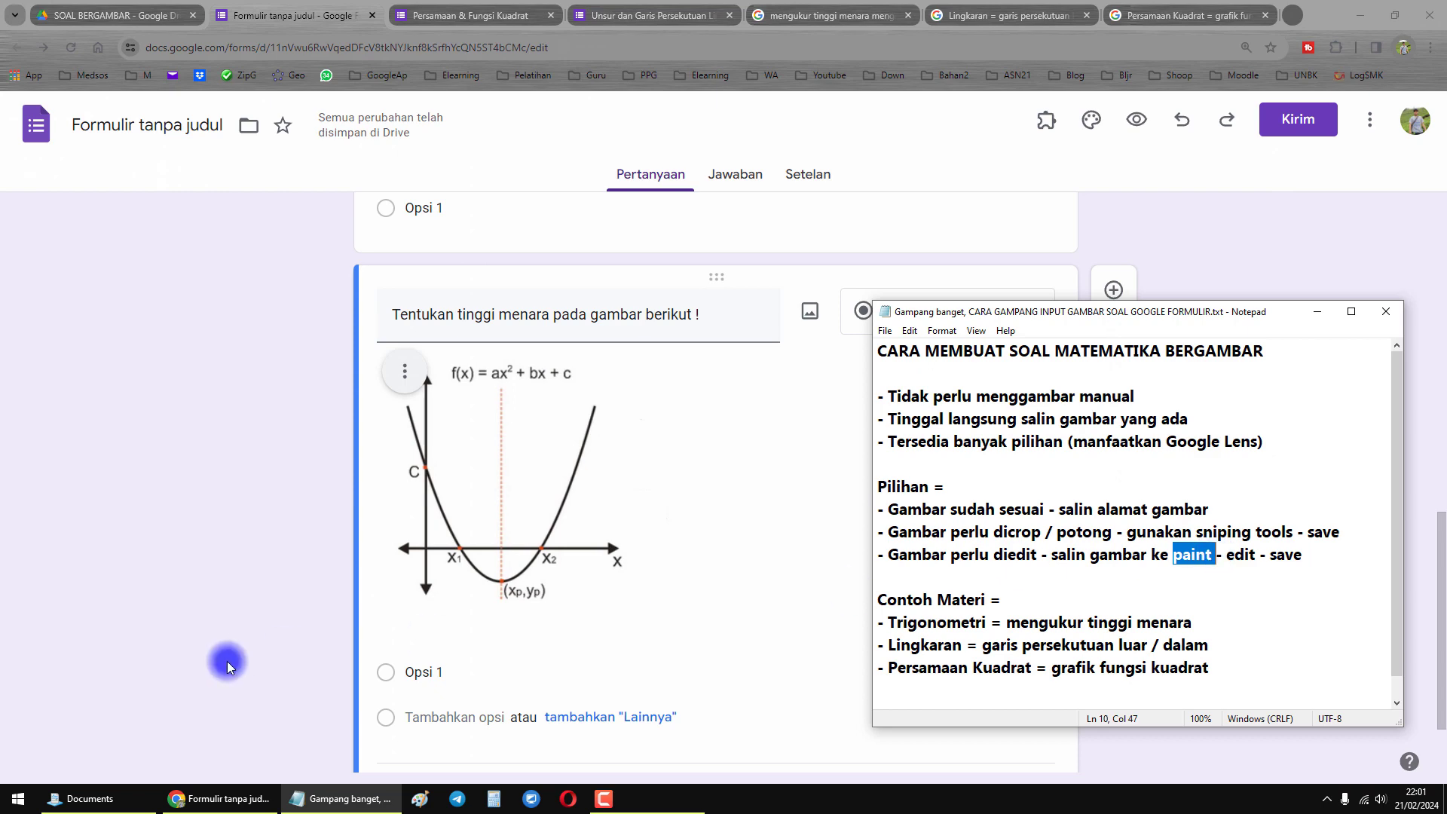
pyautogui.click(18, 799)
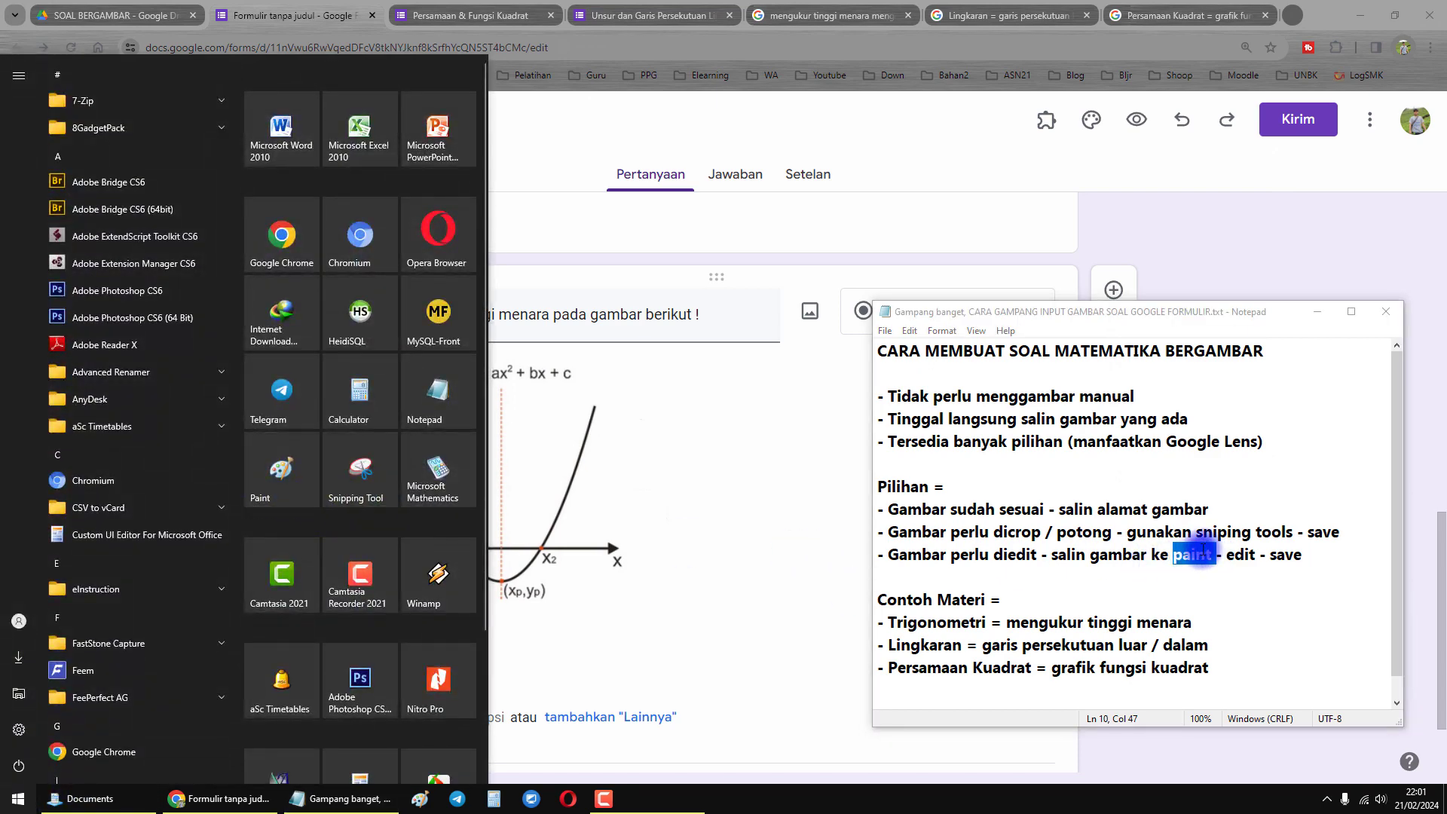
pyautogui.click(1148, 558)
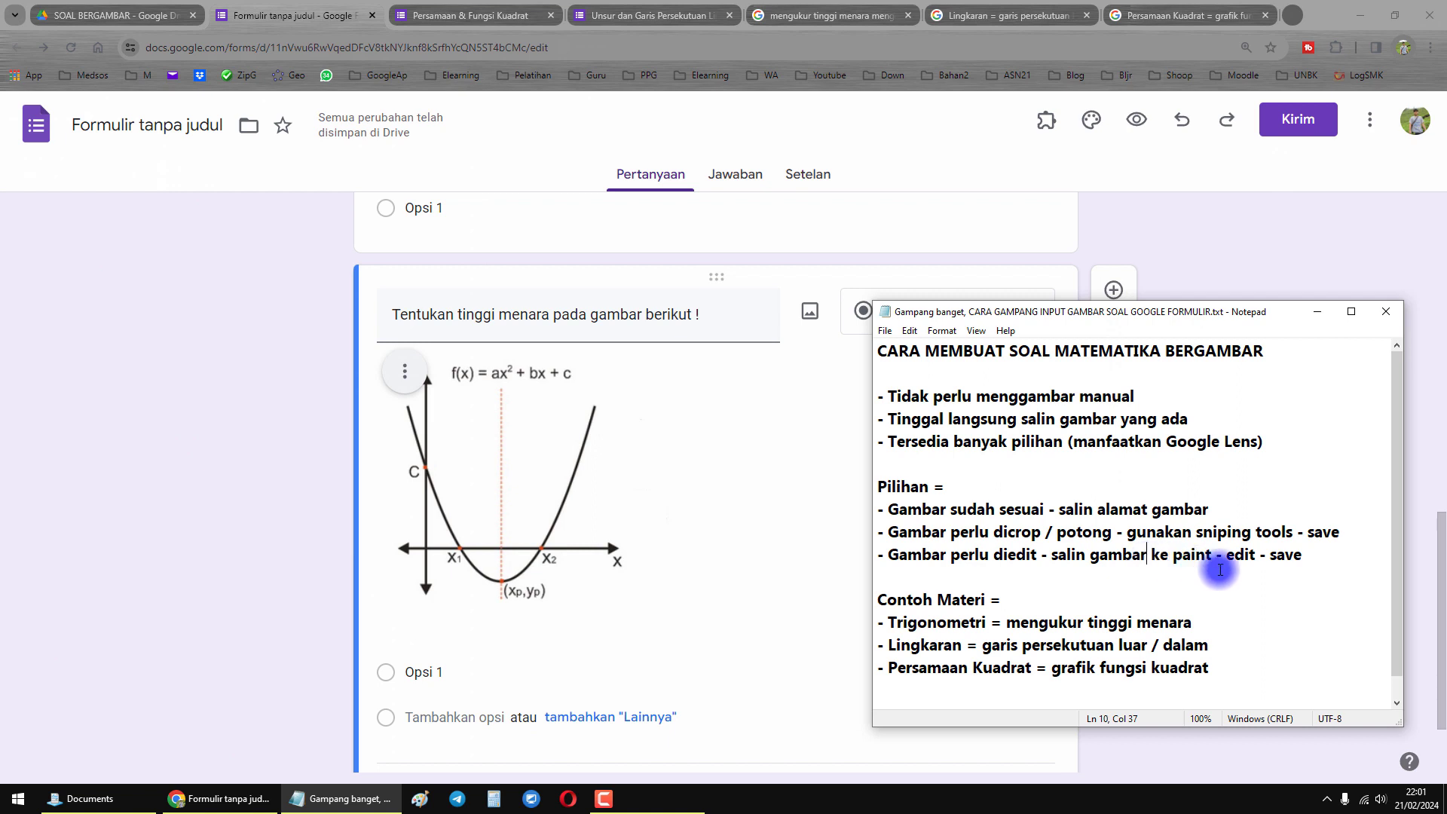
pyautogui.moveTo(978, 556); pyautogui.dragTo(1211, 556)
pyautogui.click(1059, 603)
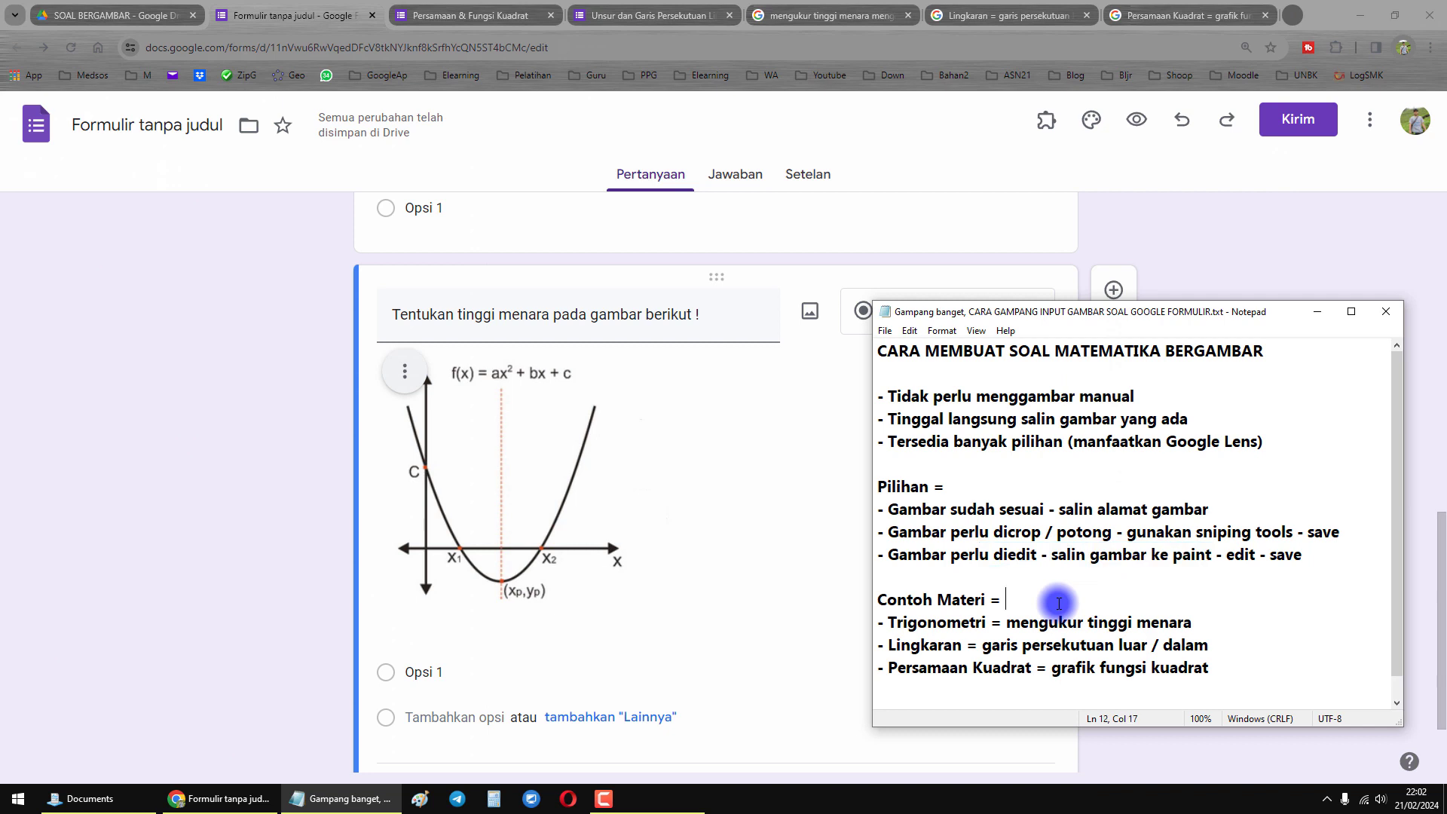
pyautogui.click(972, 203)
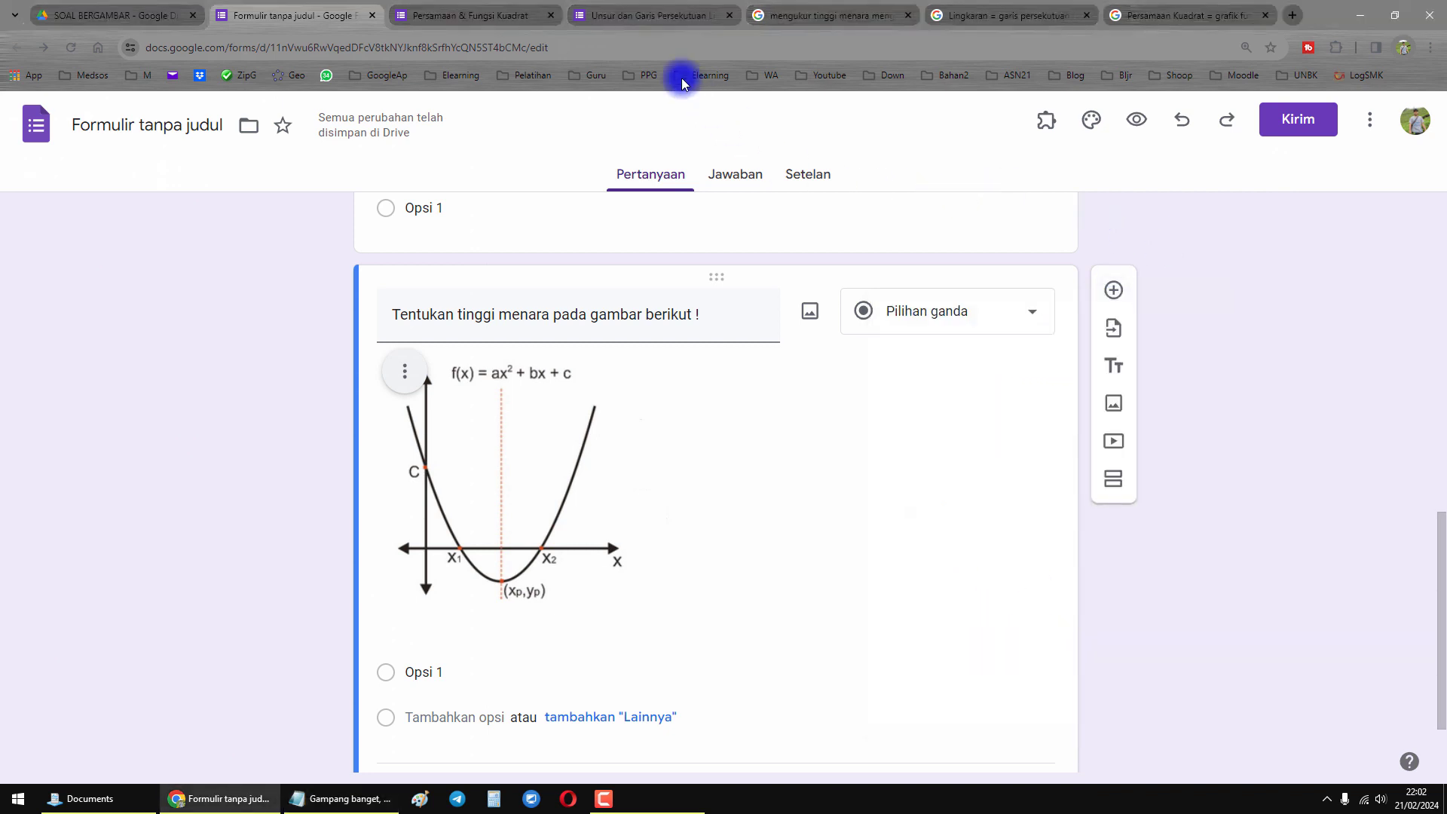
# - Examine the illustrated questions in the finished quadratic function form and the Unsur dan Garis Persekutuan circle form
pyautogui.click(541, 15)
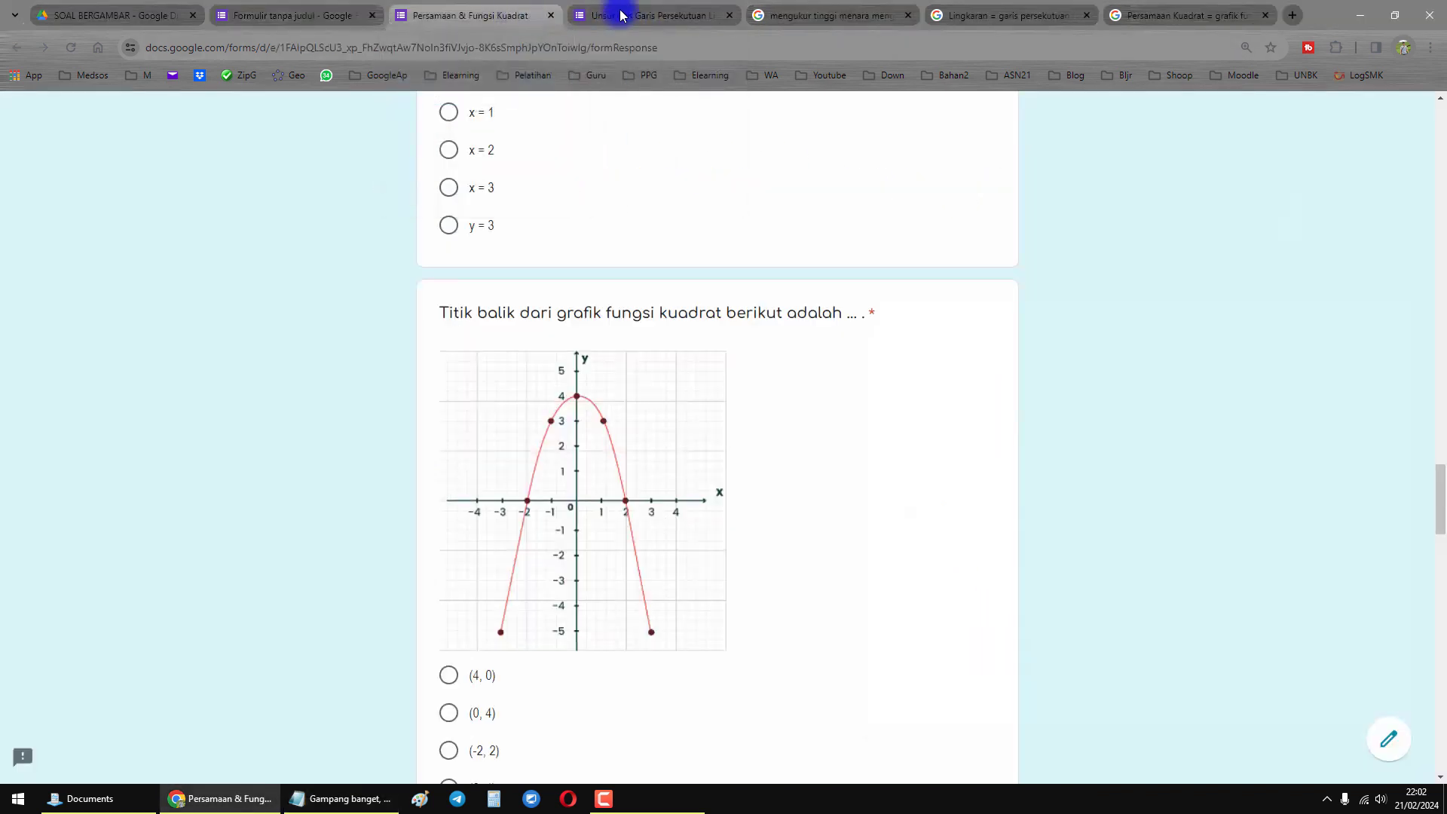
pyautogui.click(641, 15)
pyautogui.scroll(-4, 776, 373)
pyautogui.scroll(4, 663, 361)
pyautogui.scroll(-4, 591, 394)
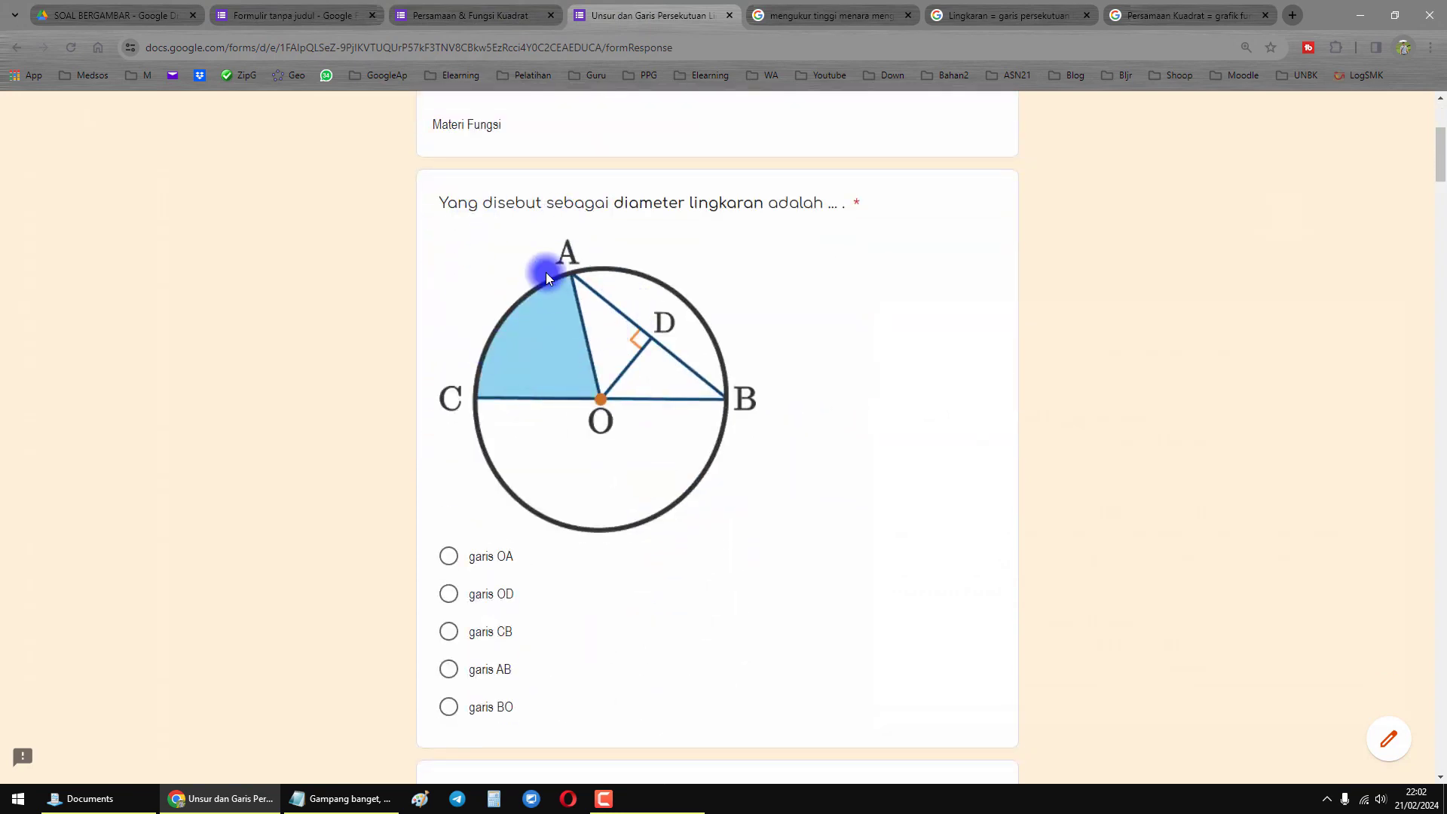
pyautogui.scroll(-8, 630, 384)
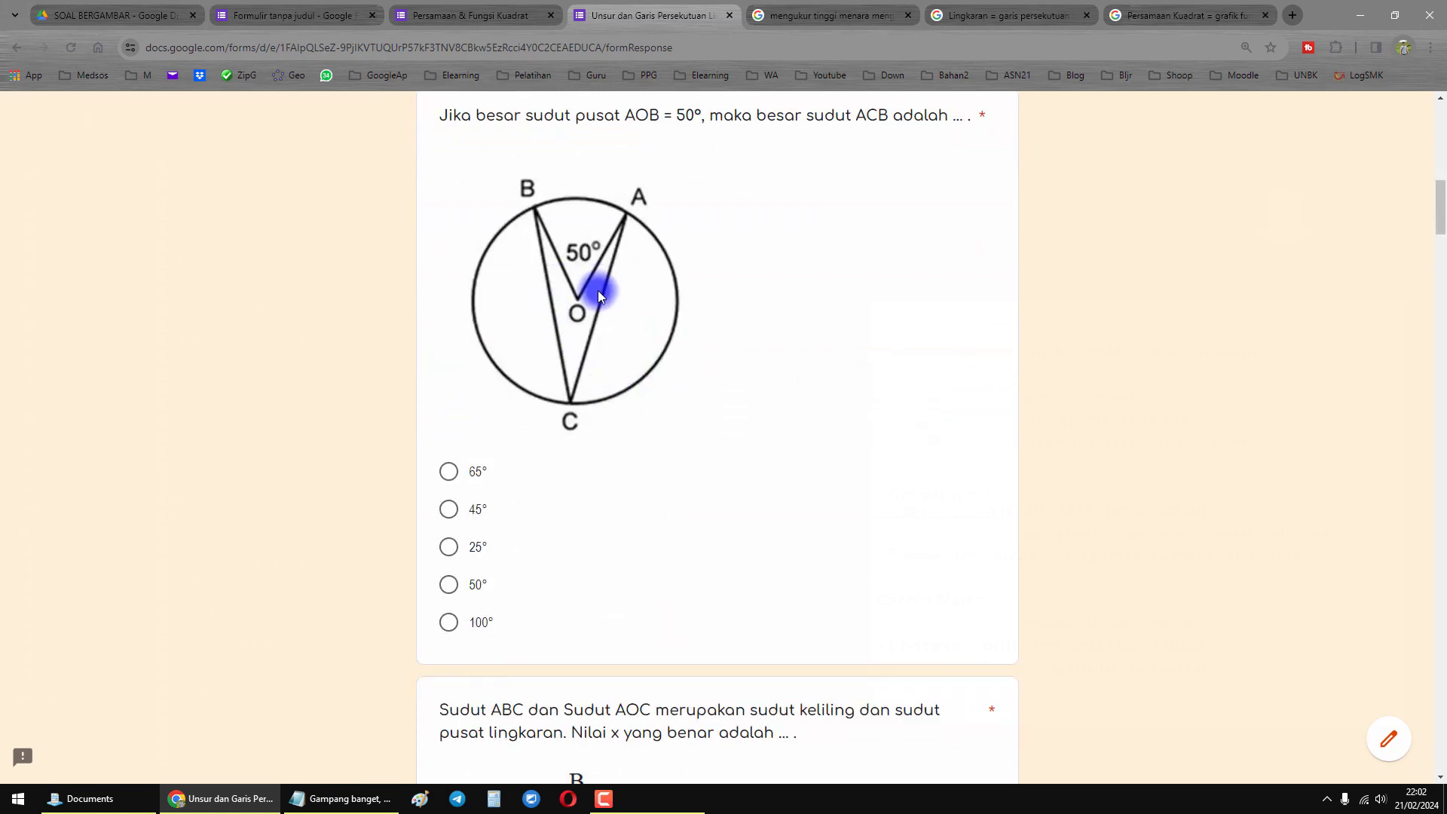
pyautogui.scroll(-8, 640, 324)
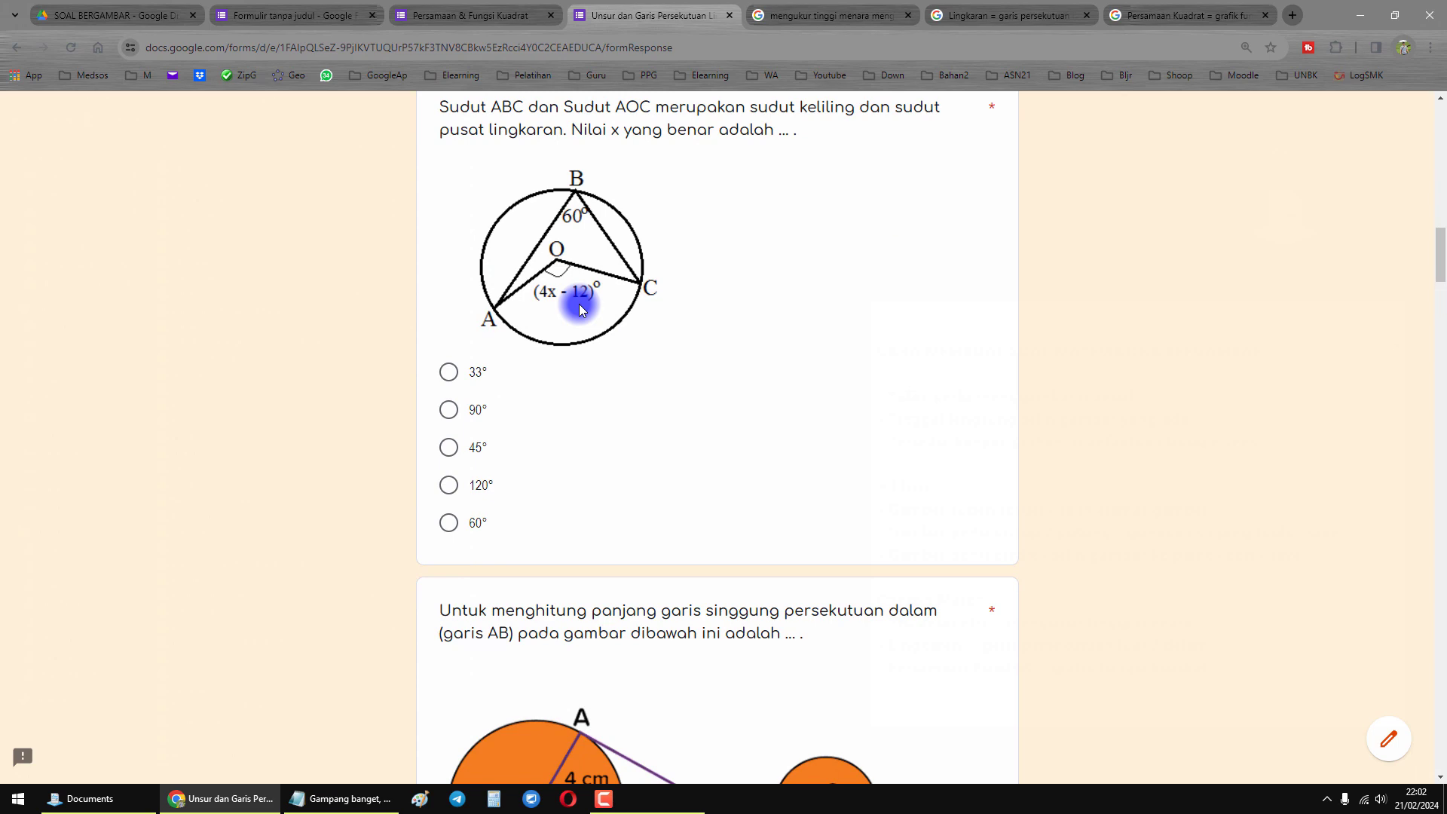
pyautogui.scroll(-5, 580, 309)
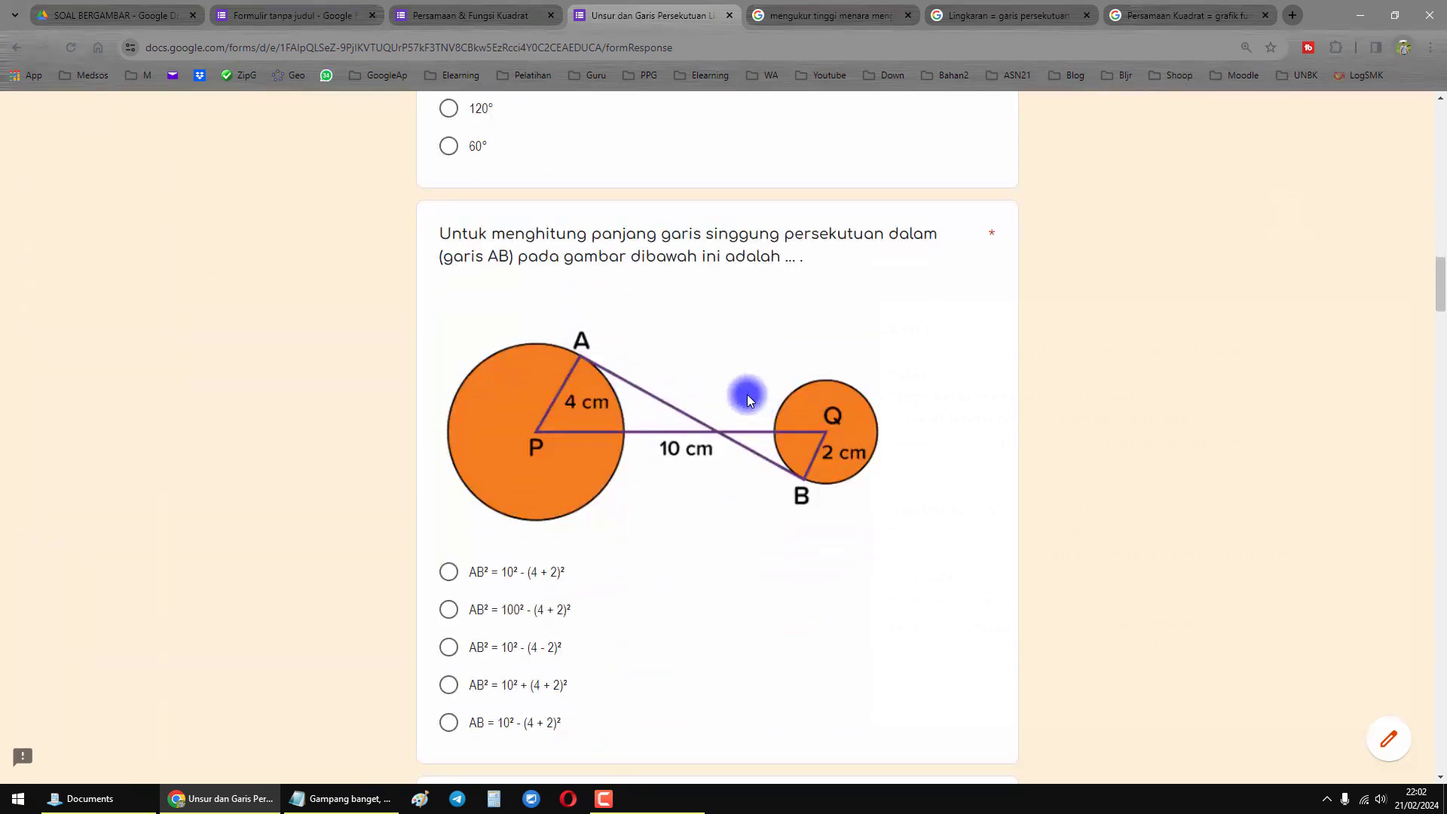
pyautogui.scroll(-5, 748, 395)
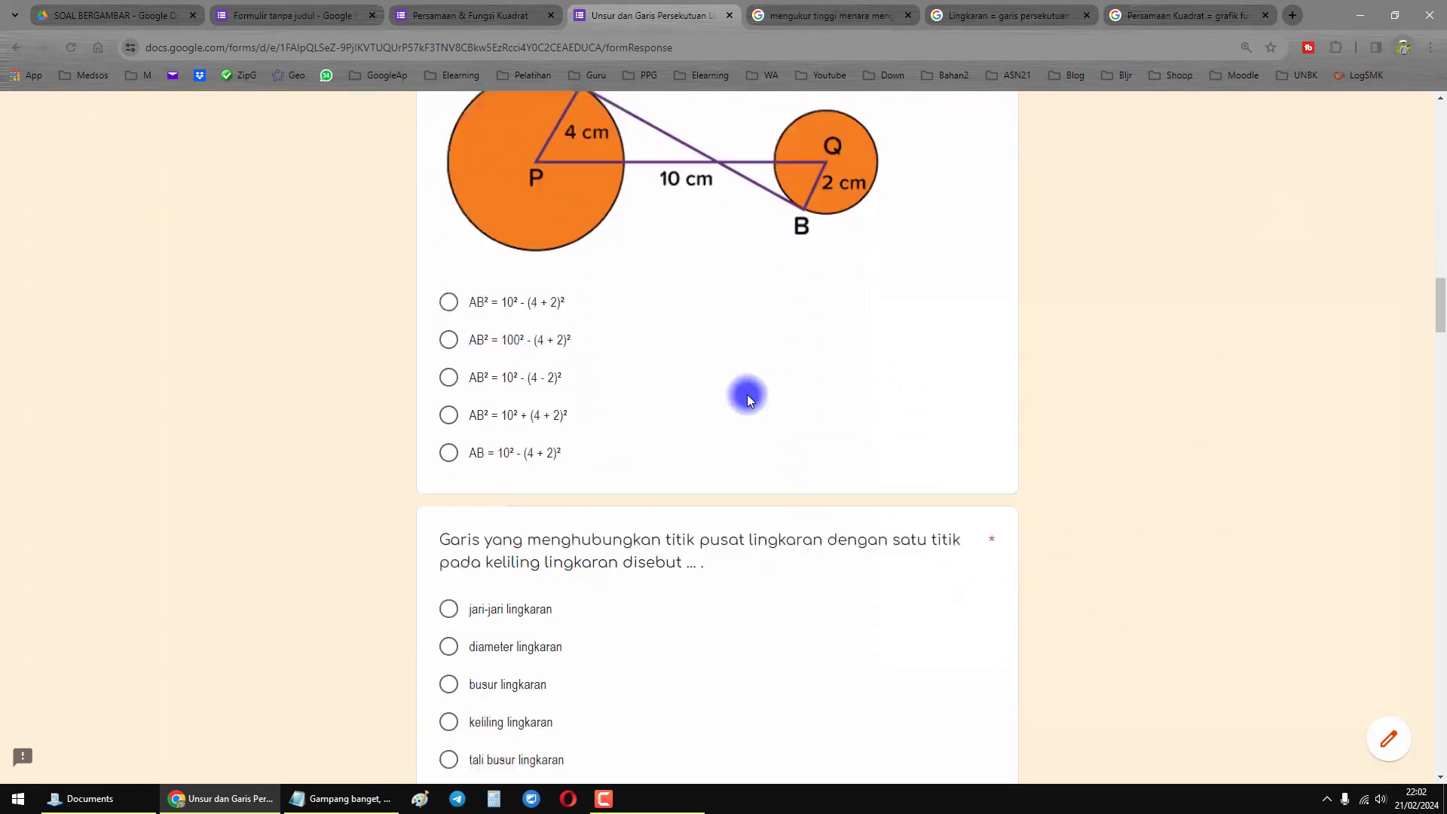
pyautogui.scroll(3, 747, 395)
# - Review the notes' tip on using Google Lens to find more image choices
pyautogui.click(347, 799)
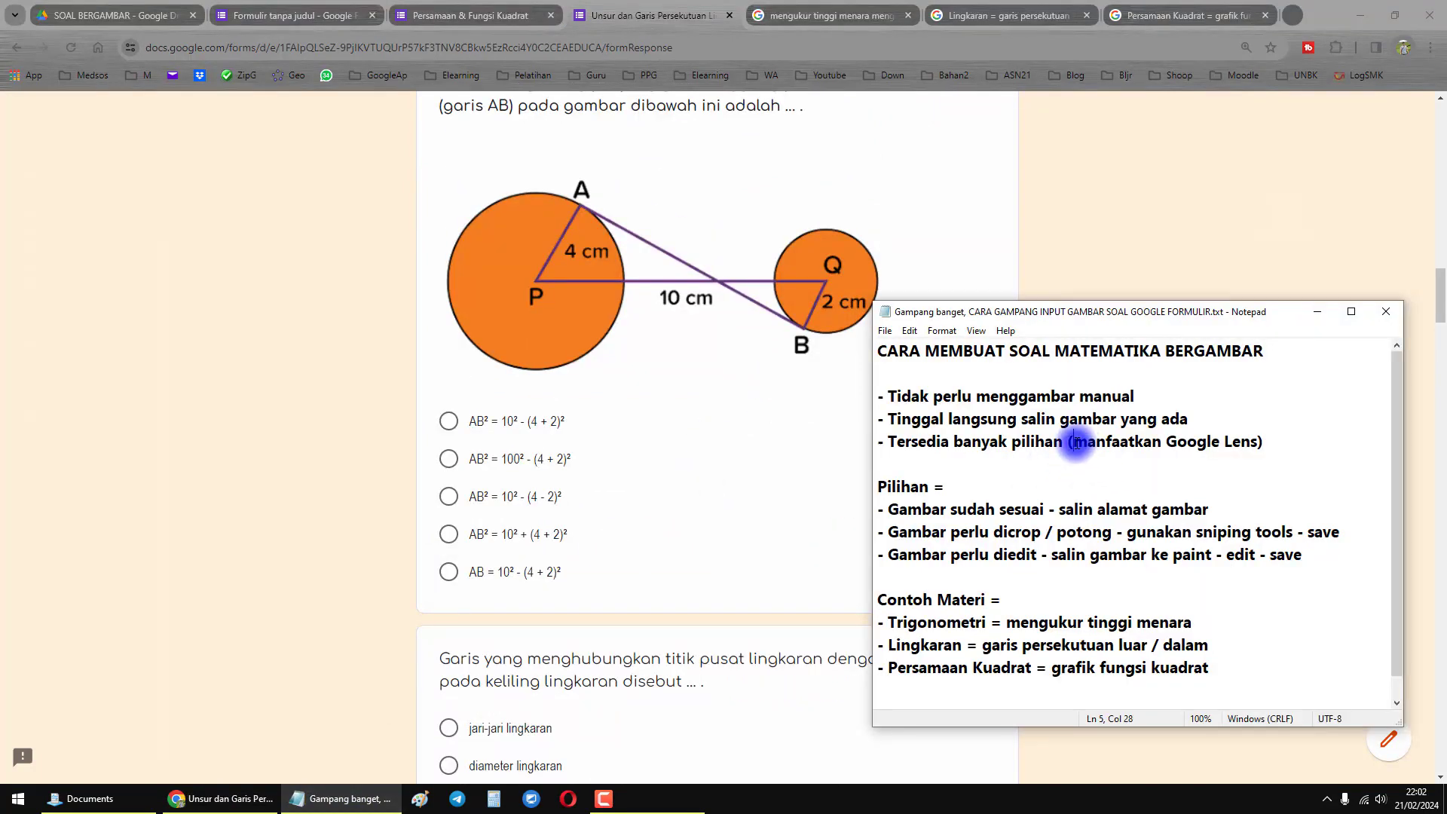
pyautogui.moveTo(1145, 441); pyautogui.dragTo(1214, 441)
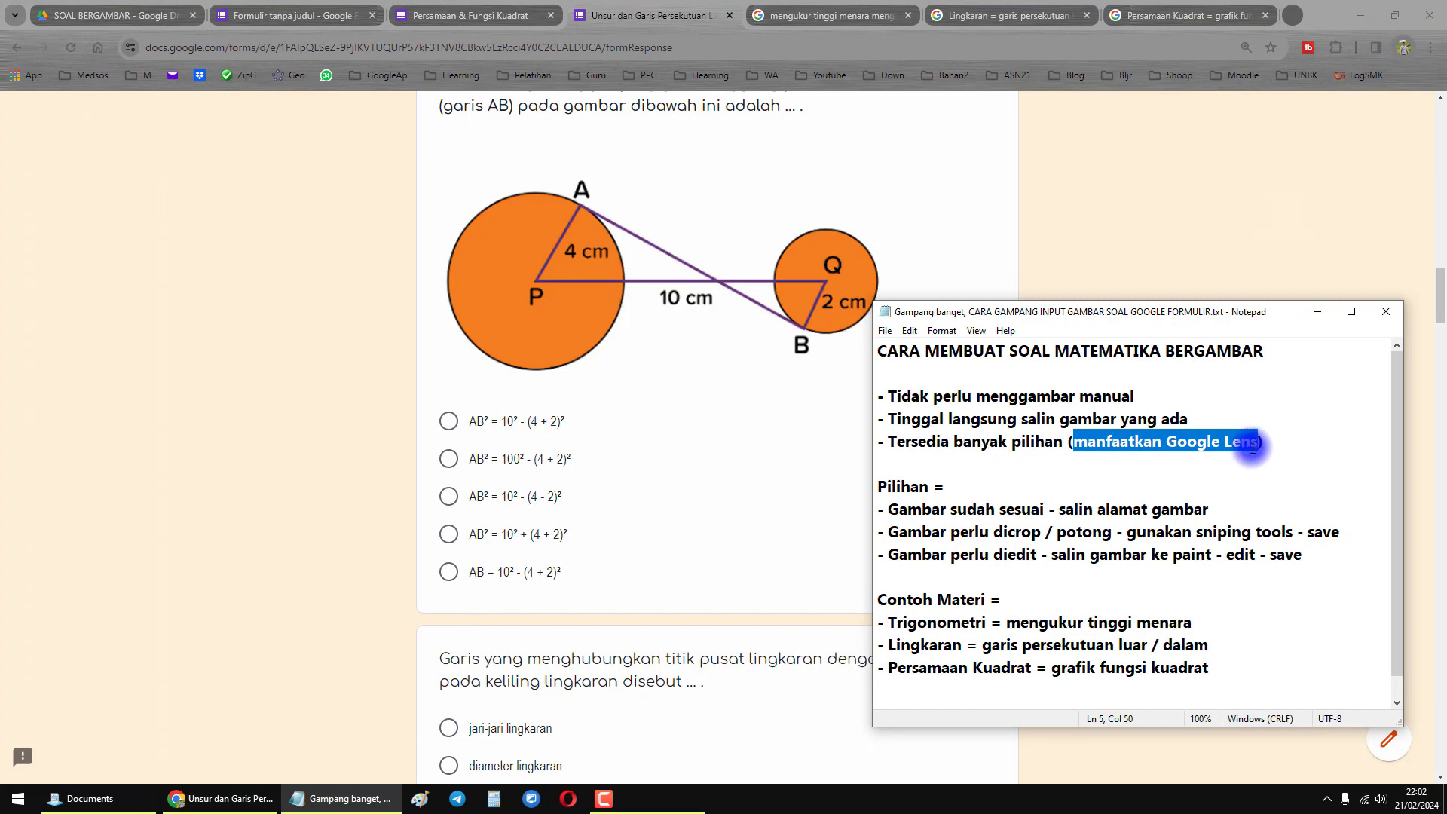
pyautogui.click(1277, 448)
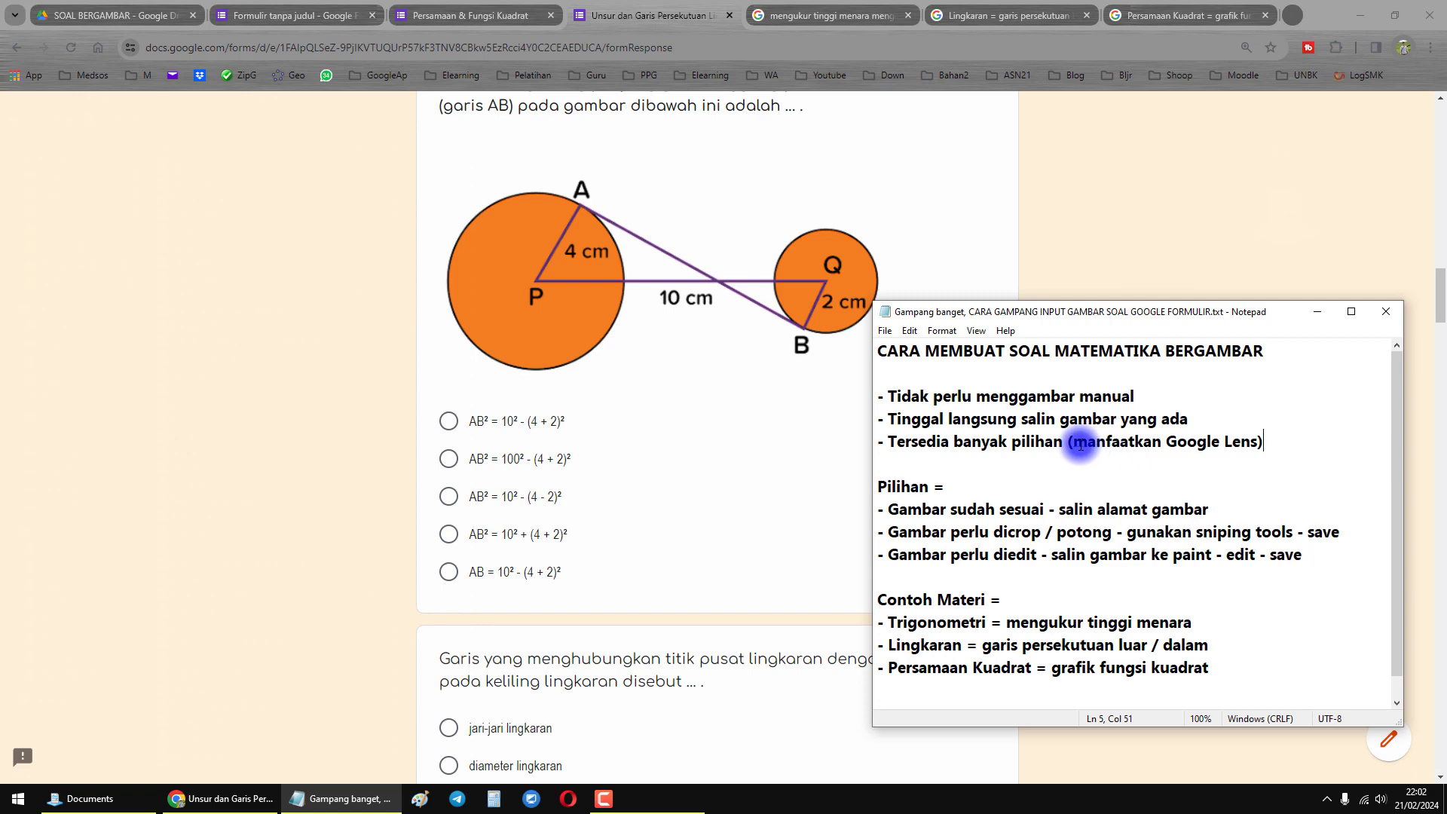
pyautogui.moveTo(1074, 442); pyautogui.dragTo(1223, 442)
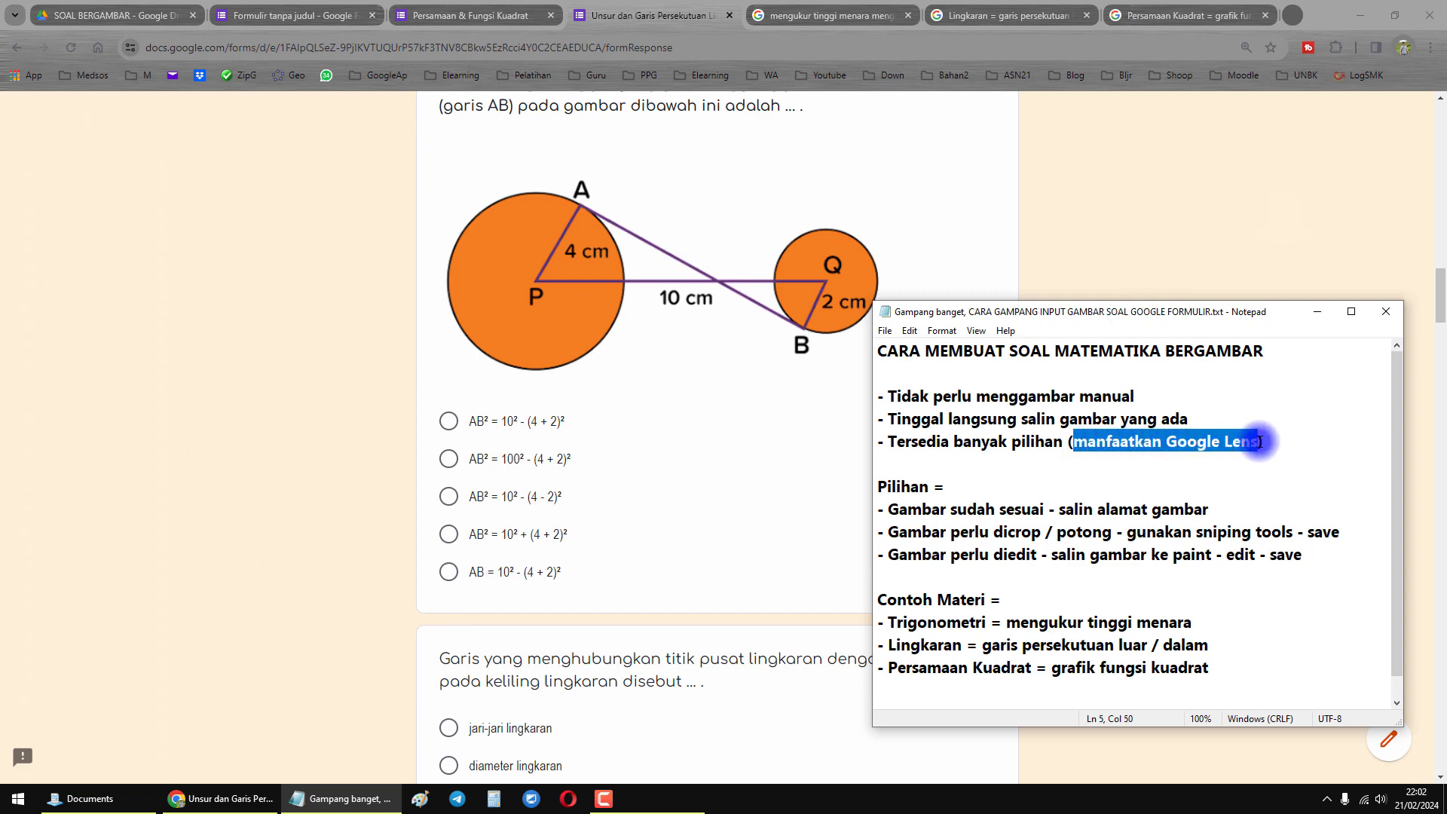
pyautogui.click(1147, 217)
# - Run a Google Lens search on the Roboguru tower image in the trigonometry image results and browse the visually similar pictures
pyautogui.click(838, 15)
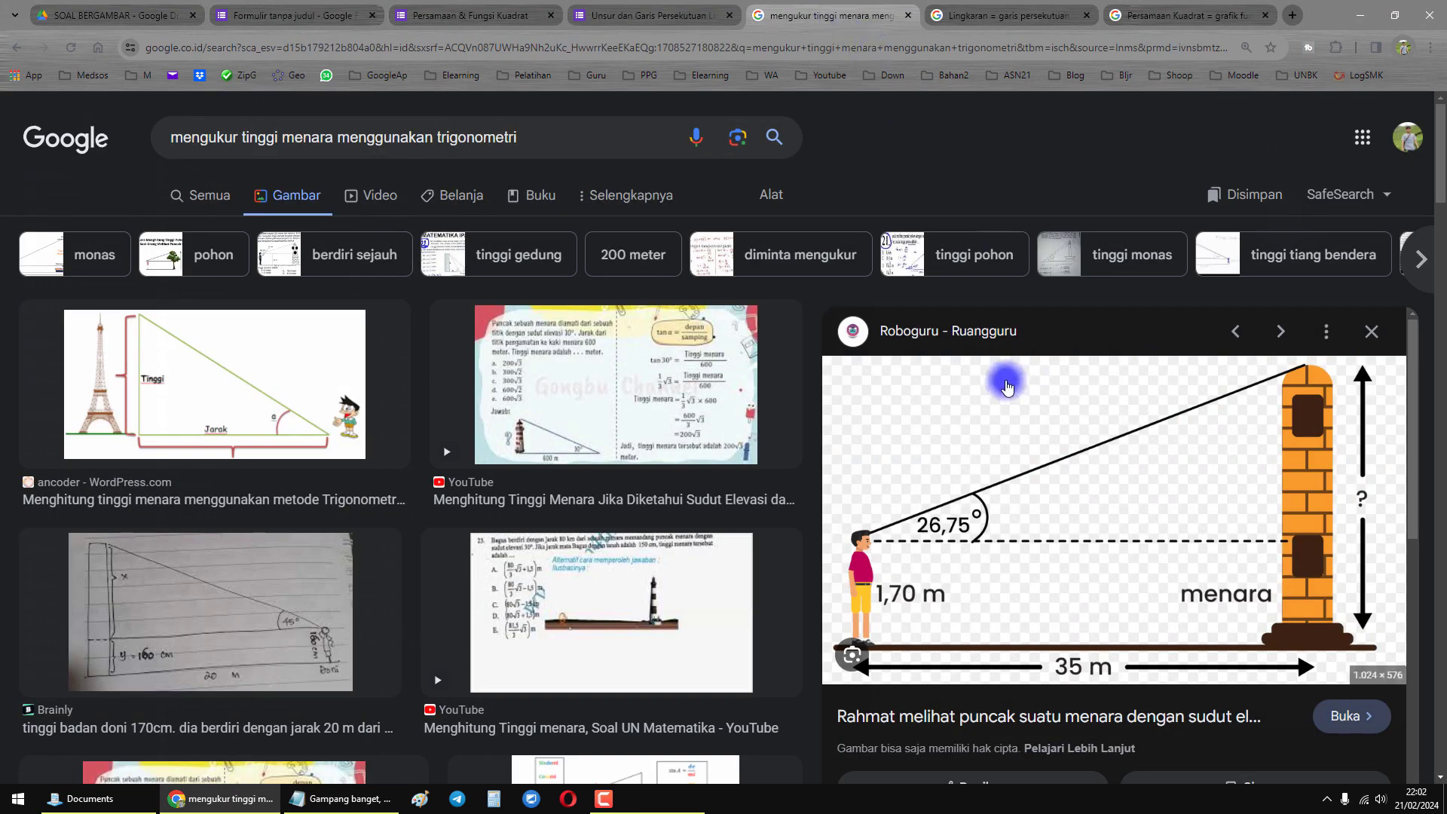
pyautogui.scroll(-1, 1048, 392)
pyautogui.scroll(1, 1062, 403)
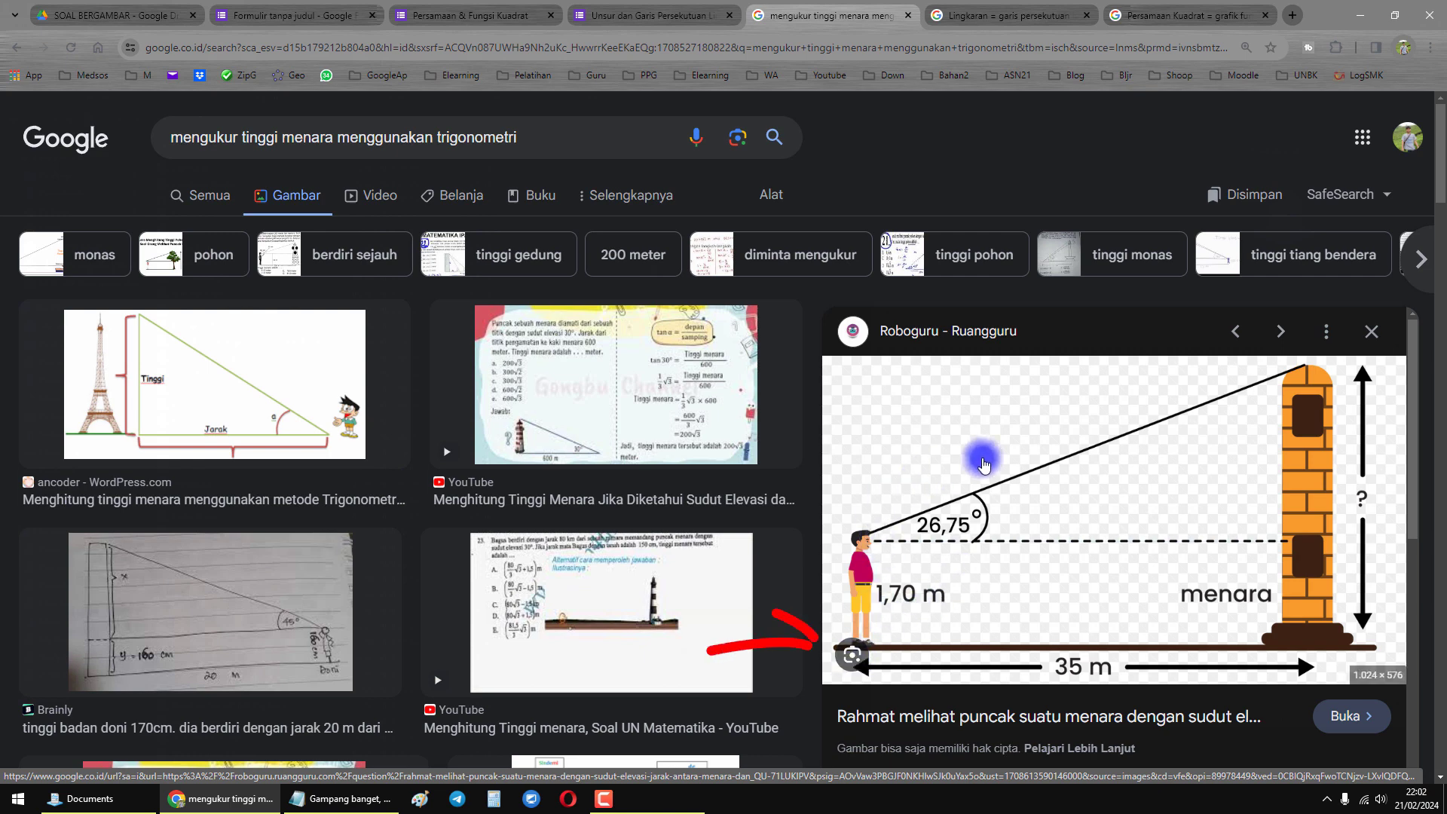
pyautogui.scroll(-1, 1007, 453)
pyautogui.scroll(1, 979, 492)
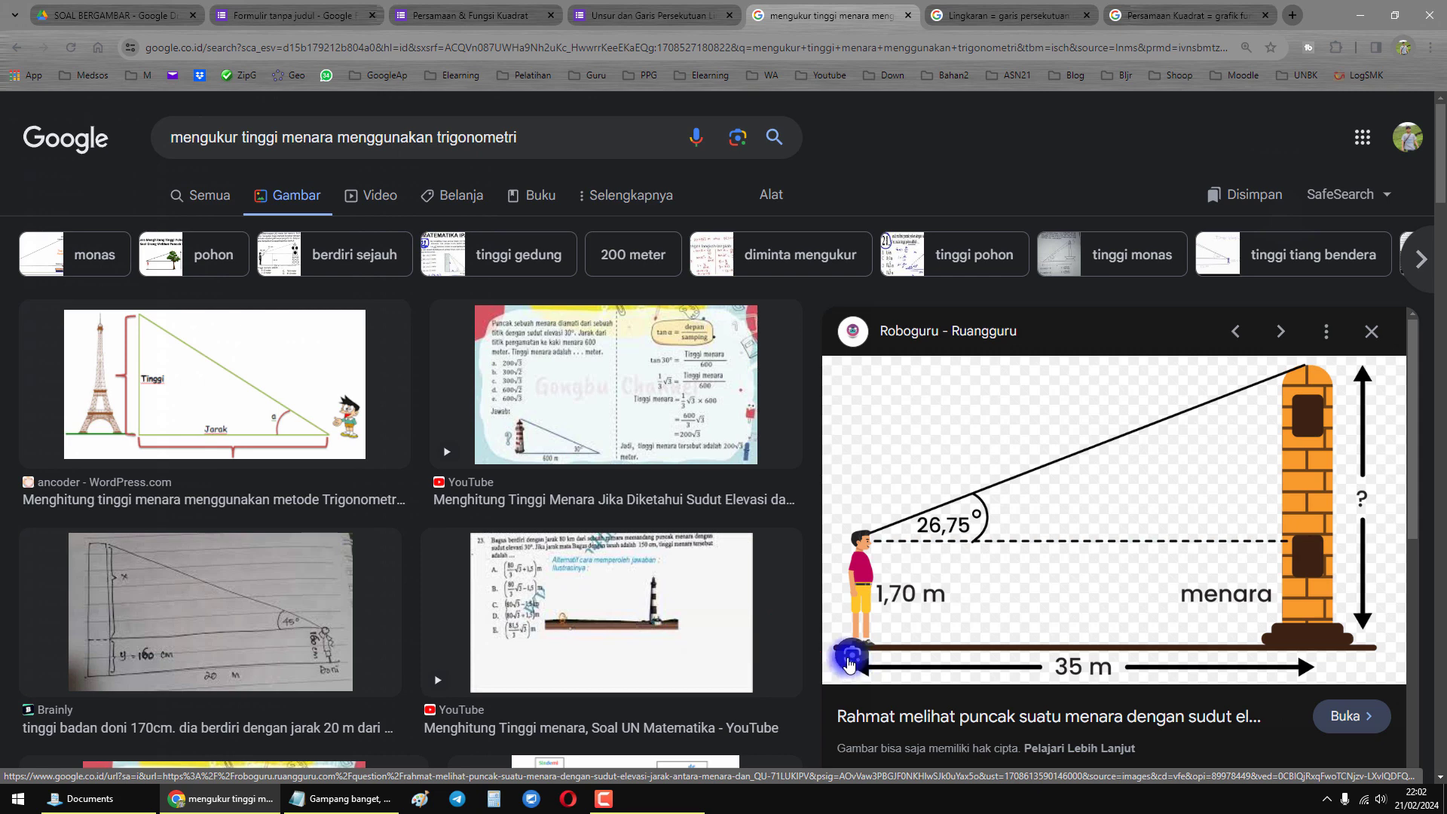
pyautogui.click(850, 658)
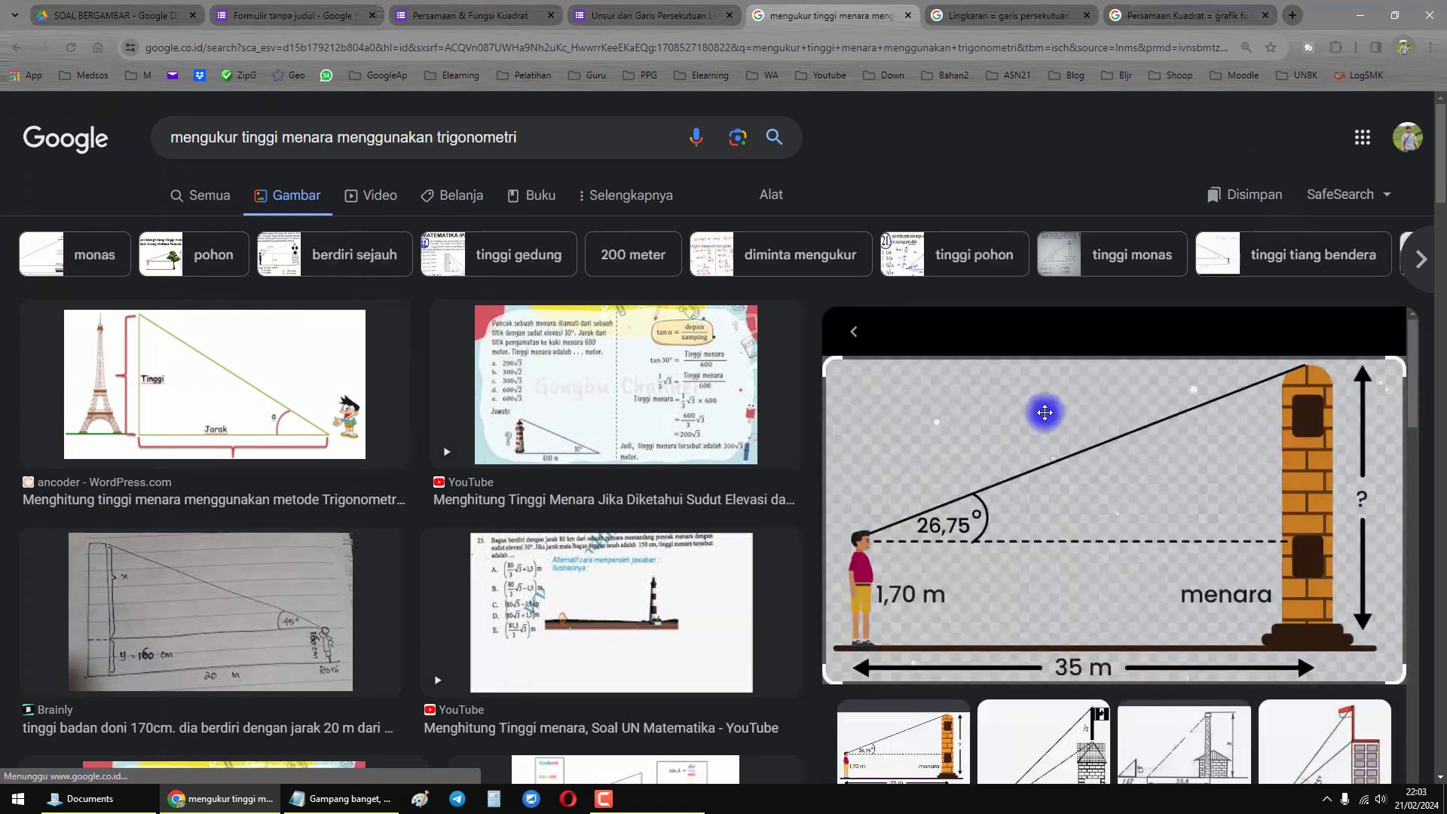
pyautogui.scroll(-4, 1098, 437)
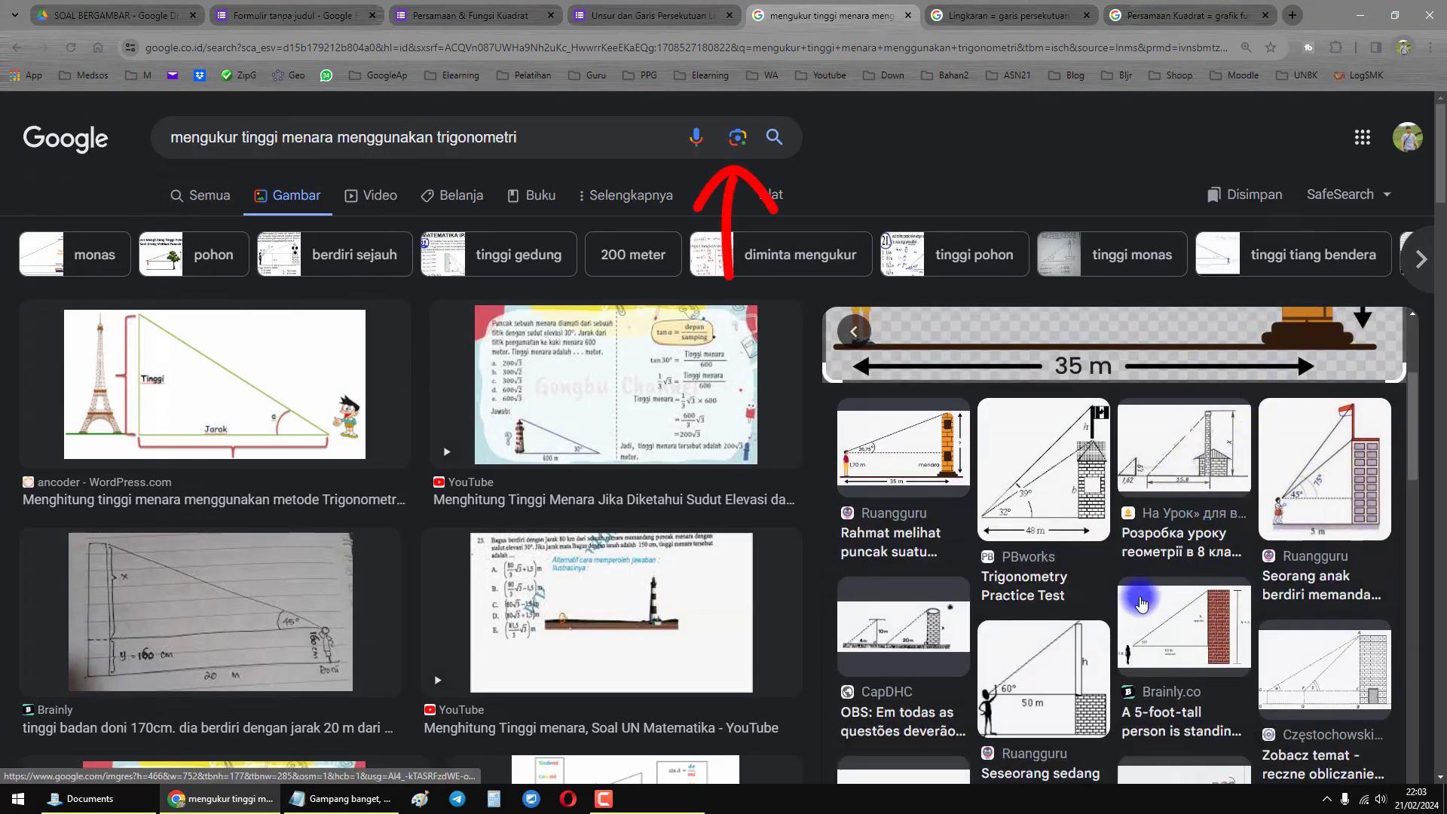
pyautogui.scroll(-3, 1153, 603)
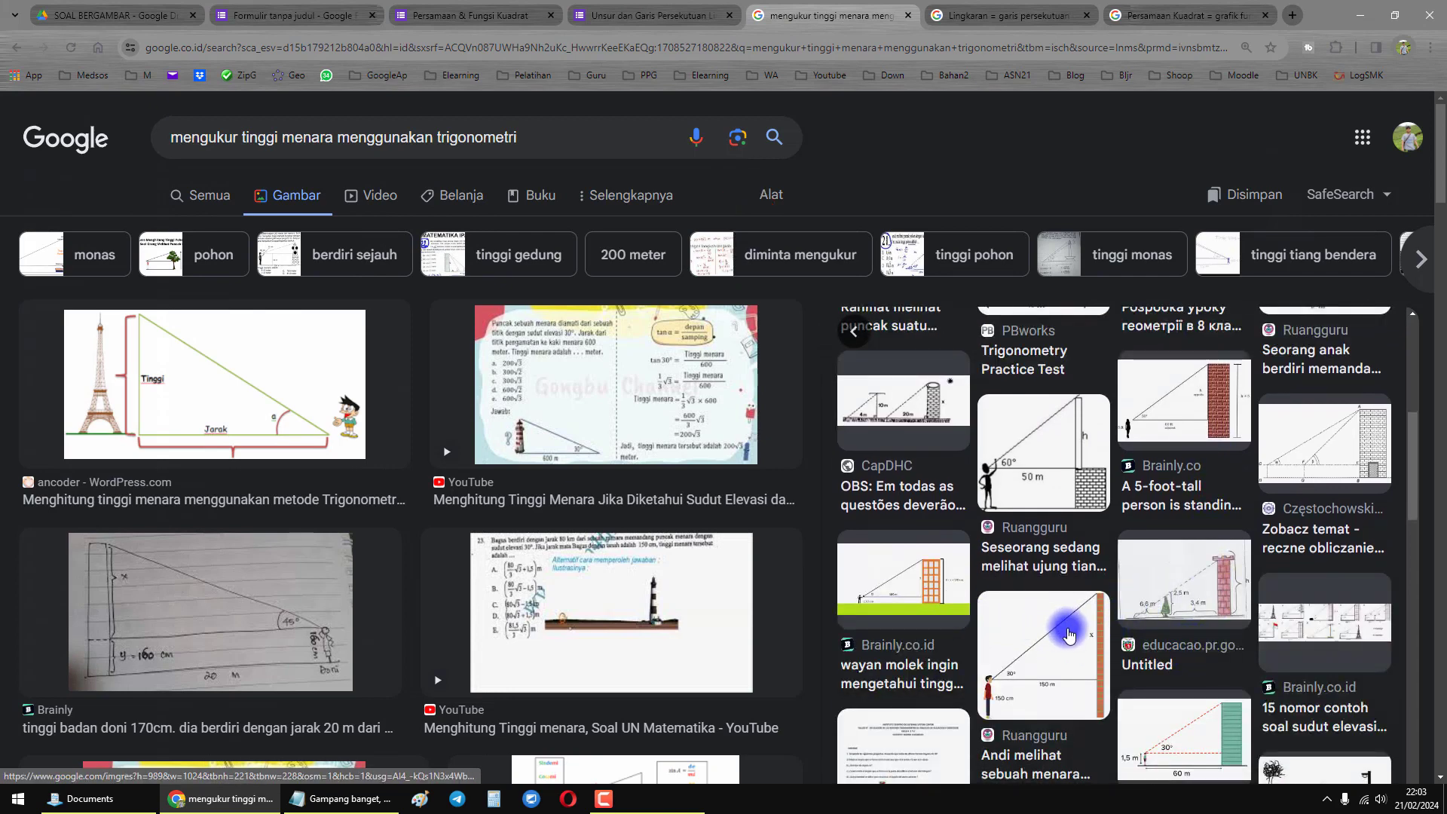
# - Preview the similar Ruangguru tower image with the 30° angle, then two related tower diagrams from Brainly
pyautogui.click(1077, 635)
pyautogui.scroll(-5, 1089, 546)
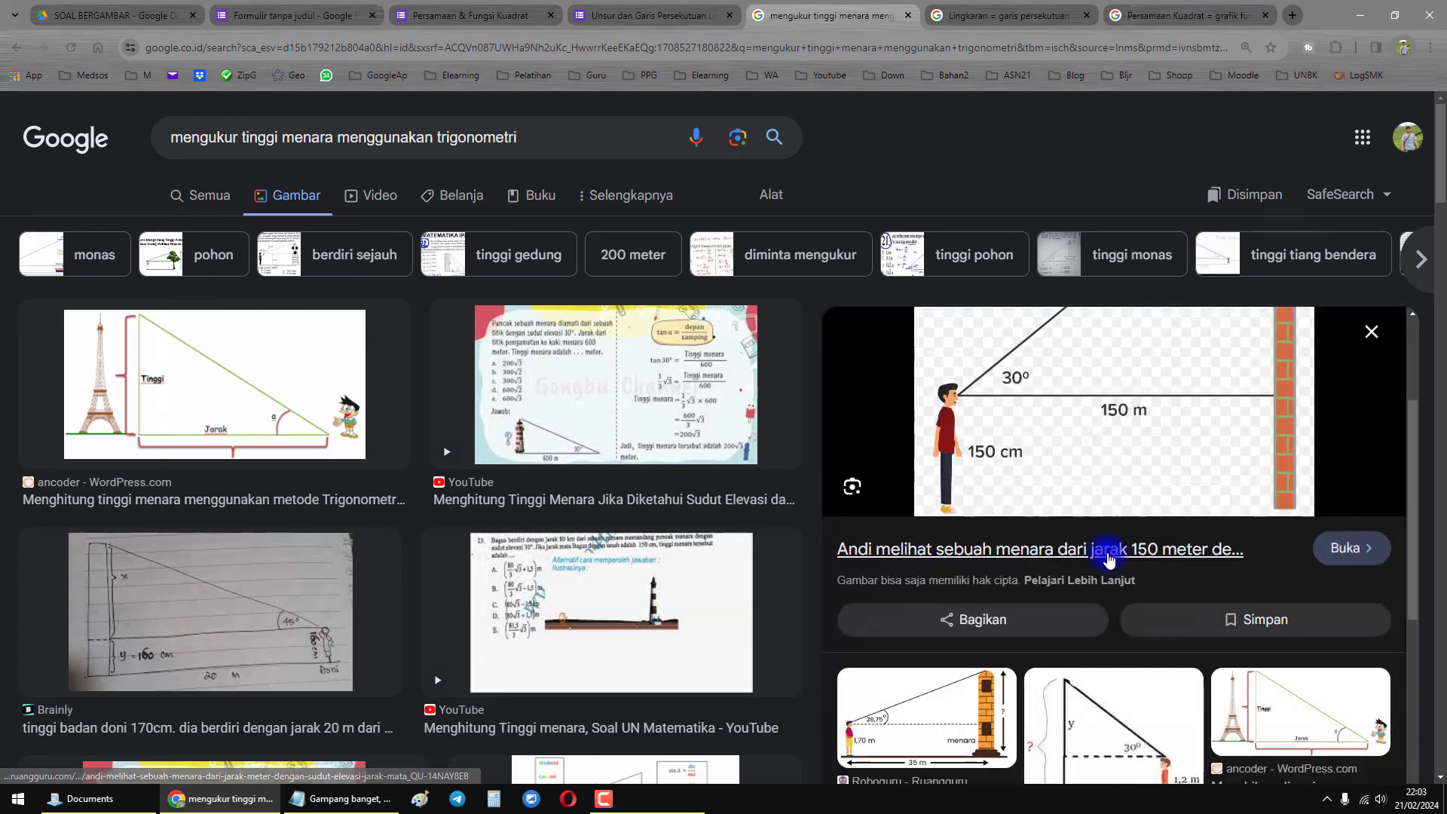
pyautogui.click(1098, 483)
pyautogui.scroll(-5, 1130, 546)
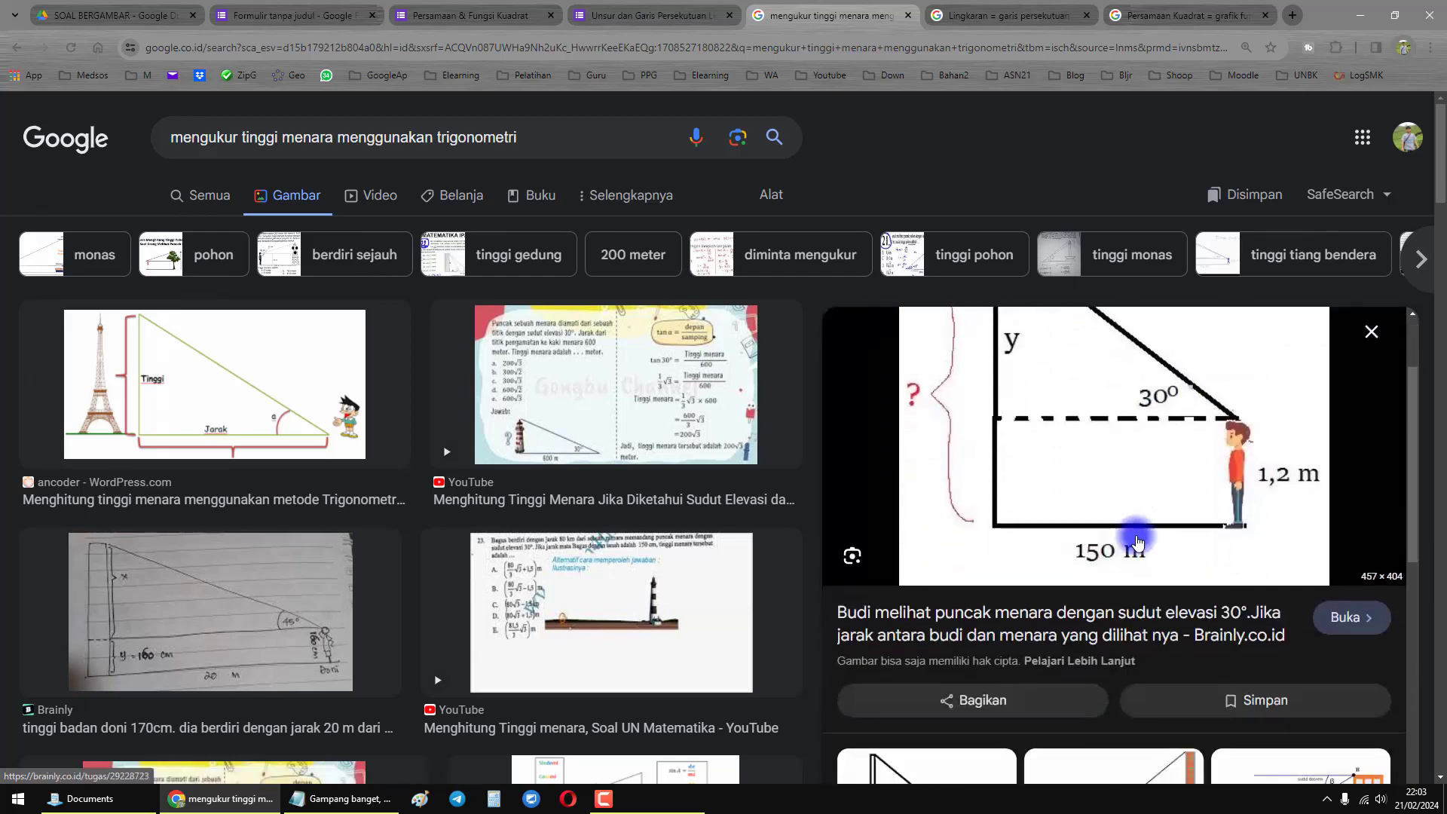
pyautogui.click(1266, 445)
pyautogui.scroll(-3, 1055, 482)
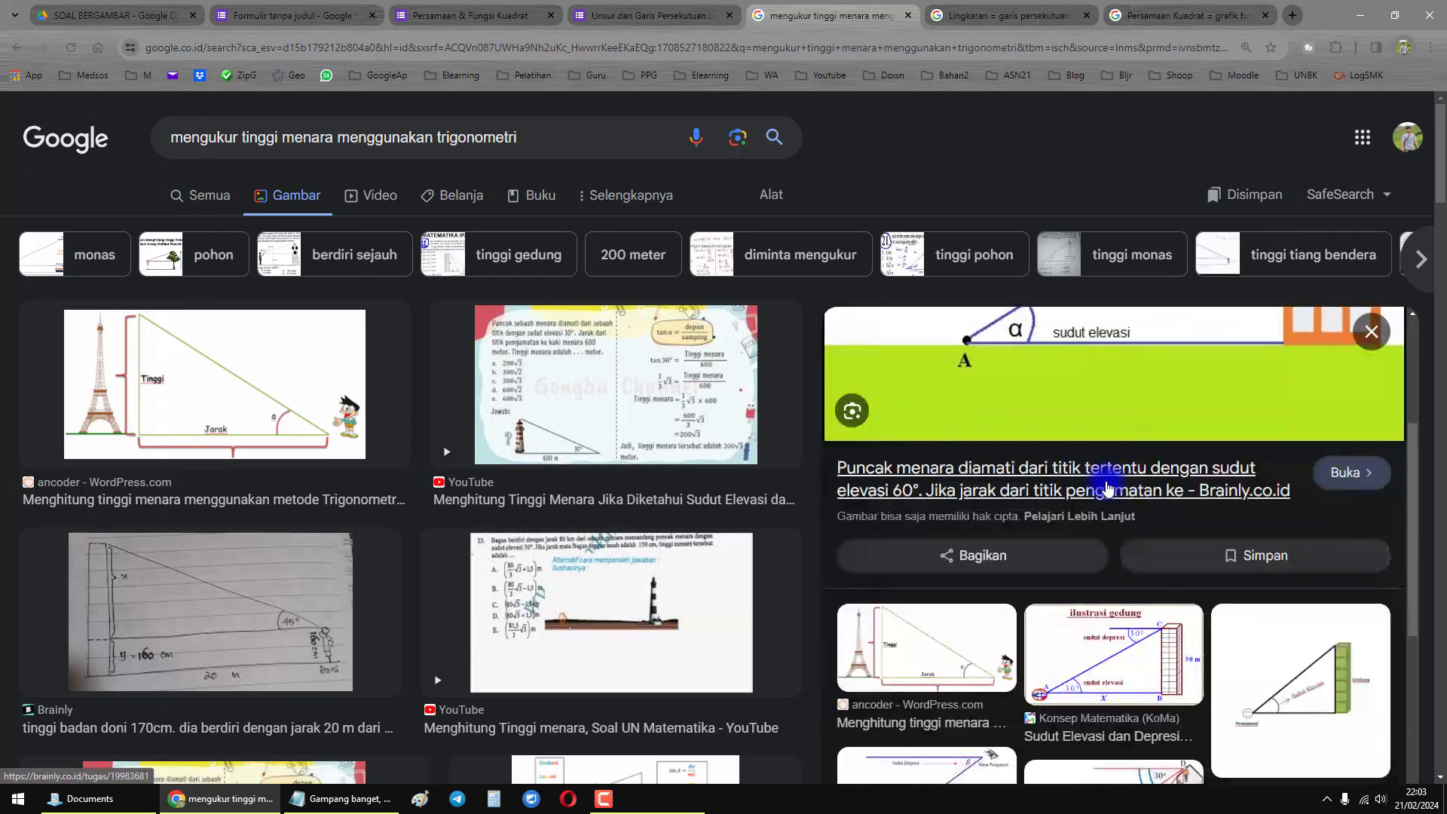
pyautogui.scroll(2, 1017, 483)
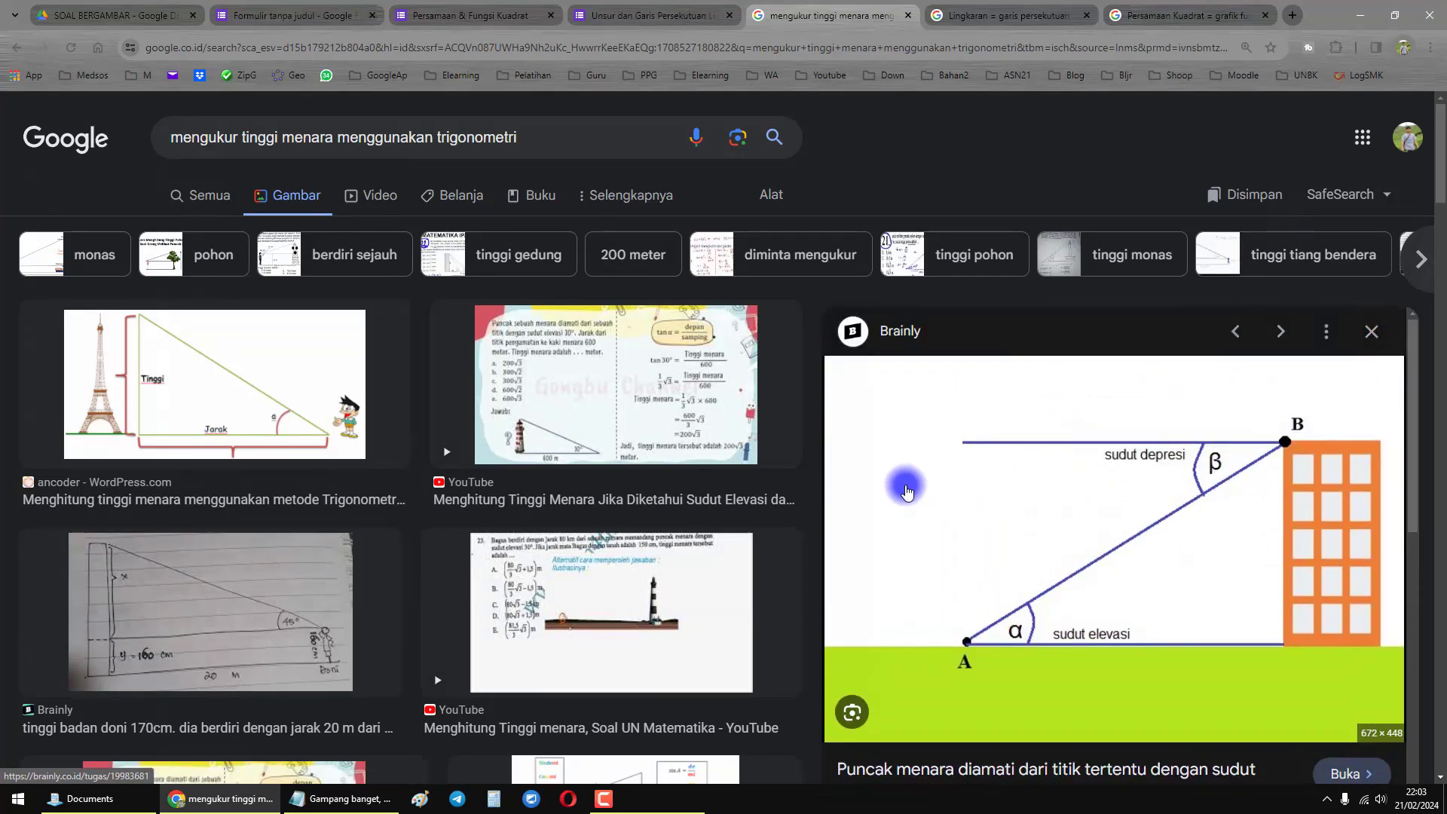
# - Preview the ancoder Eiffel Tower diagram among the related images and browse its further suggestions
pyautogui.scroll(-5, 942, 490)
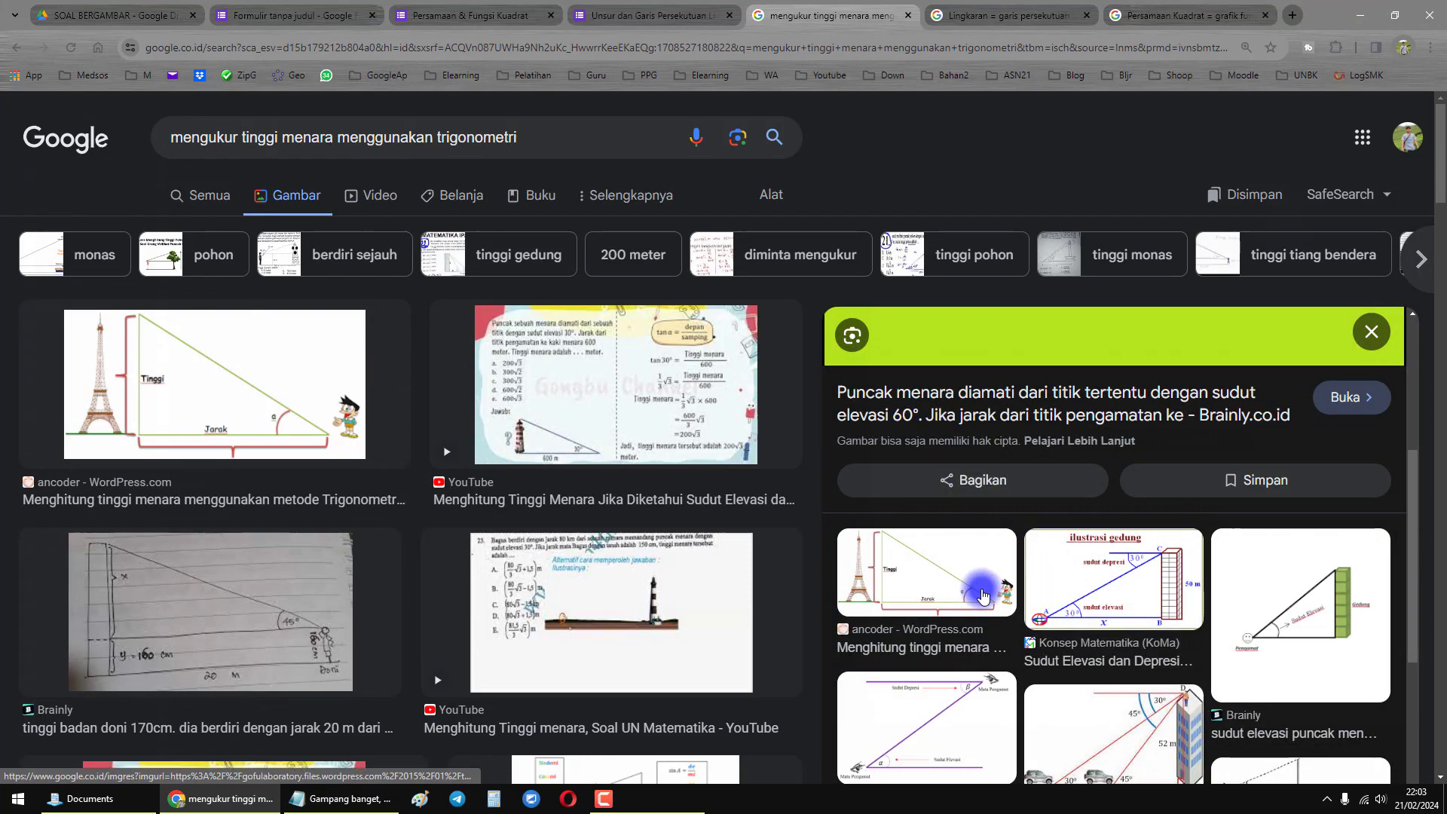
pyautogui.click(981, 596)
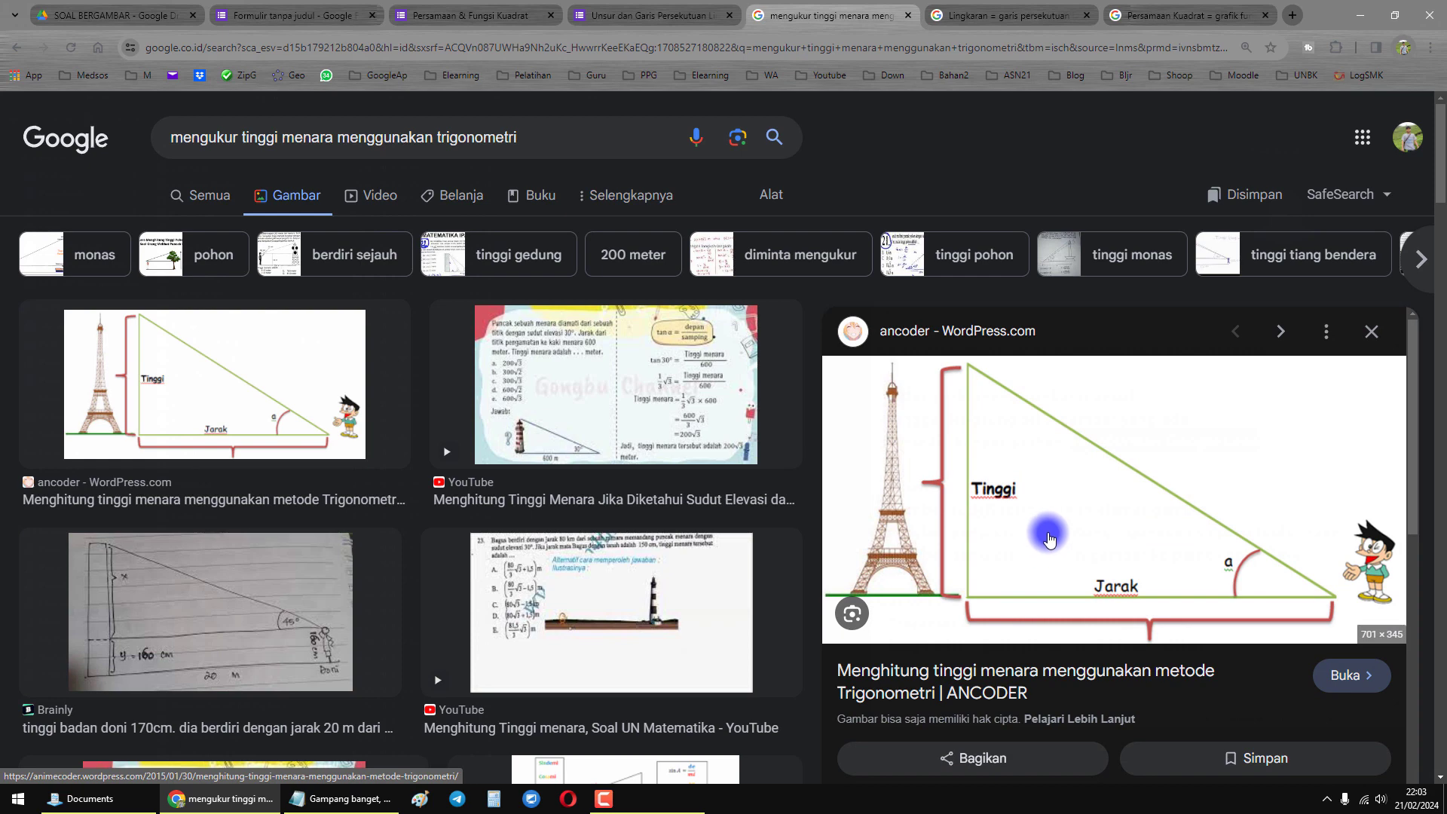
pyautogui.scroll(-4, 1049, 538)
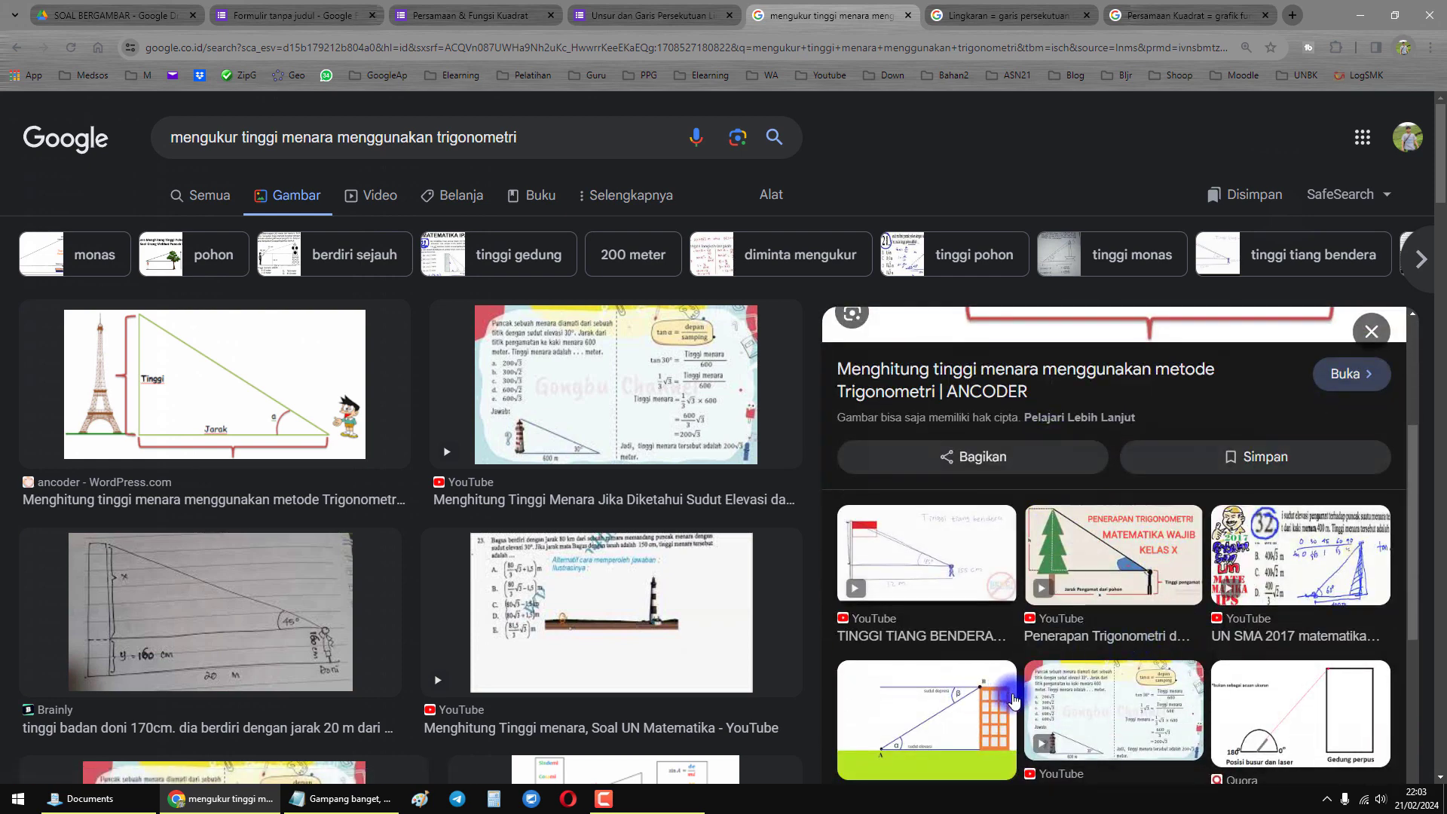
pyautogui.scroll(-4, 1012, 701)
pyautogui.scroll(-3, 995, 610)
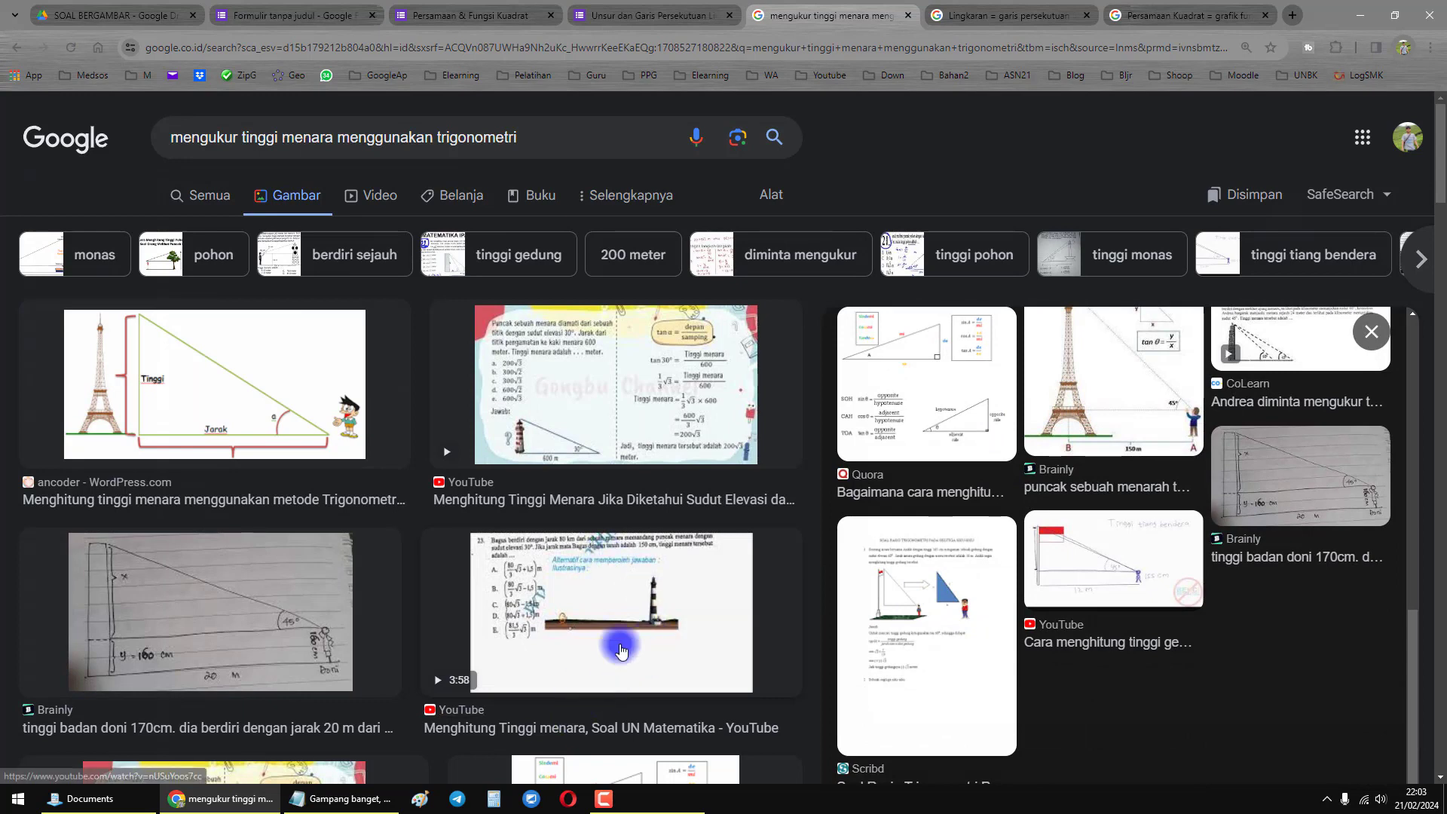
# - Revisit the finished circle form and look through the graph questions in the Persamaan & Fungsi Kuadrat form
pyautogui.click(606, 20)
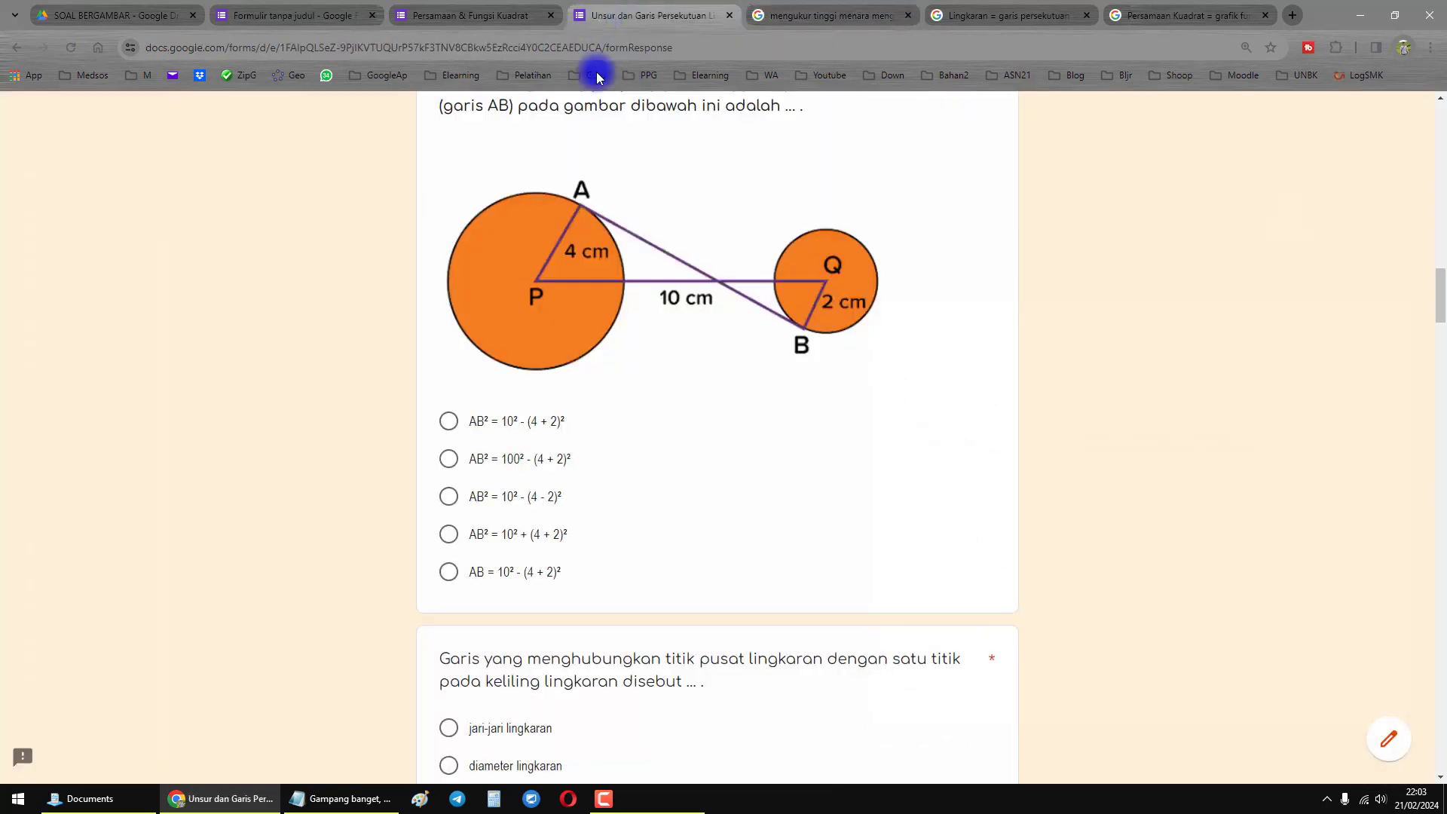
pyautogui.click(451, 15)
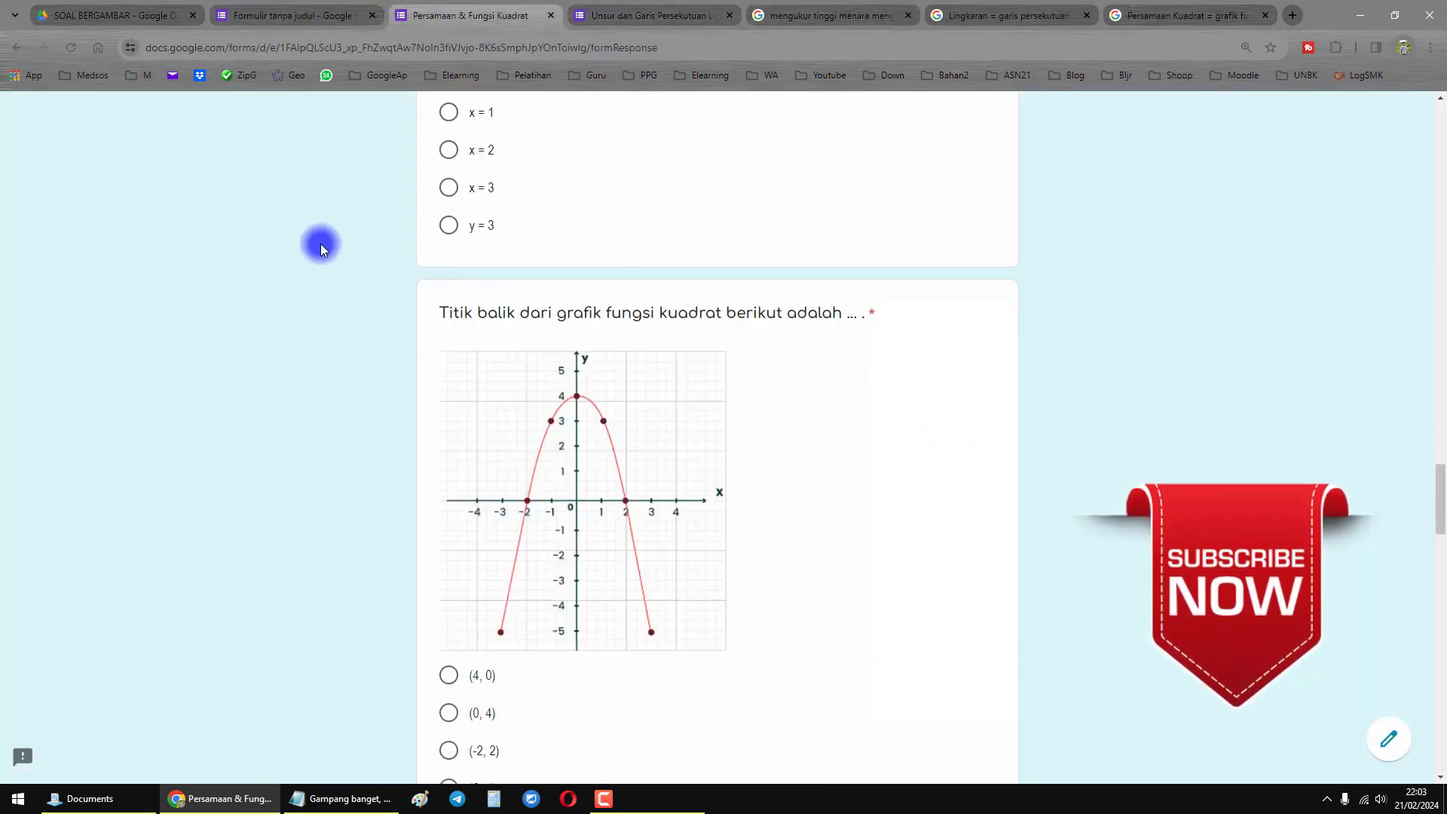
pyautogui.scroll(10, 314, 267)
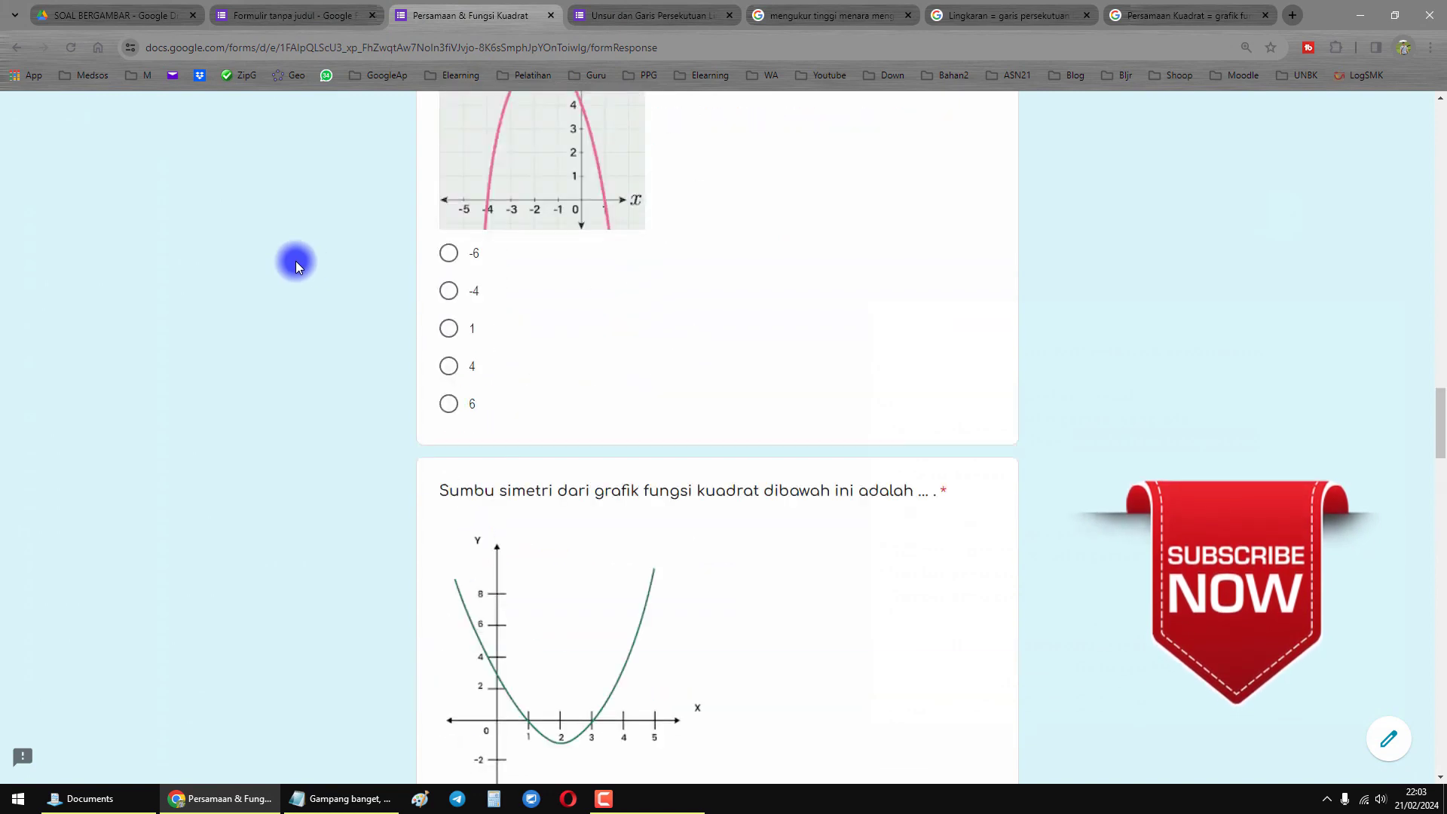